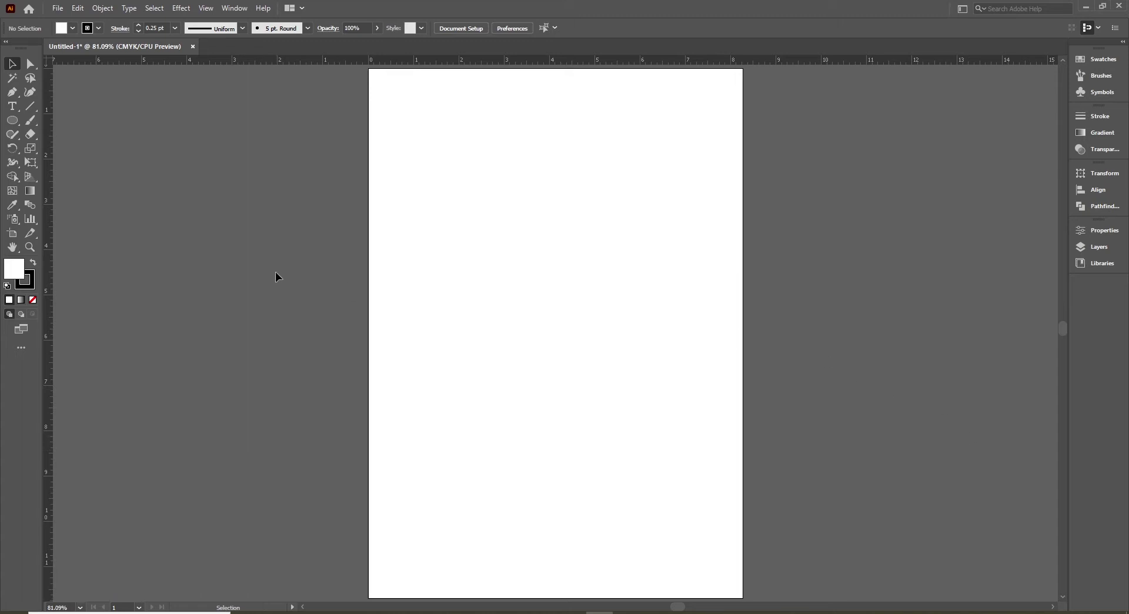
- Choose the plain Pen Tool from its flyout and place a first anchor on the artboard
click(12, 95)
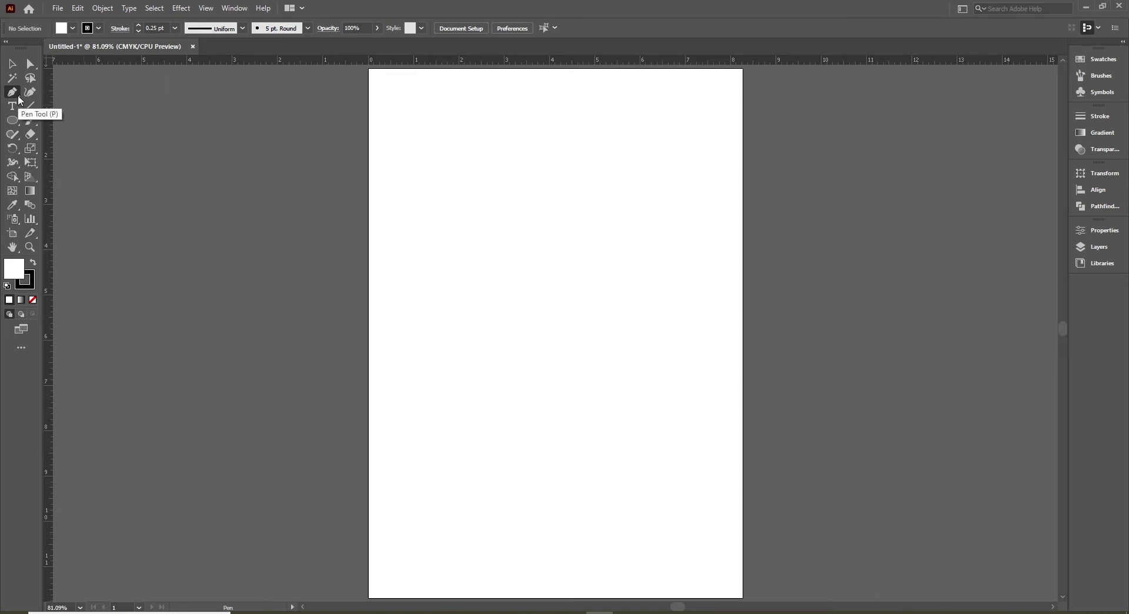
right_click(17, 97)
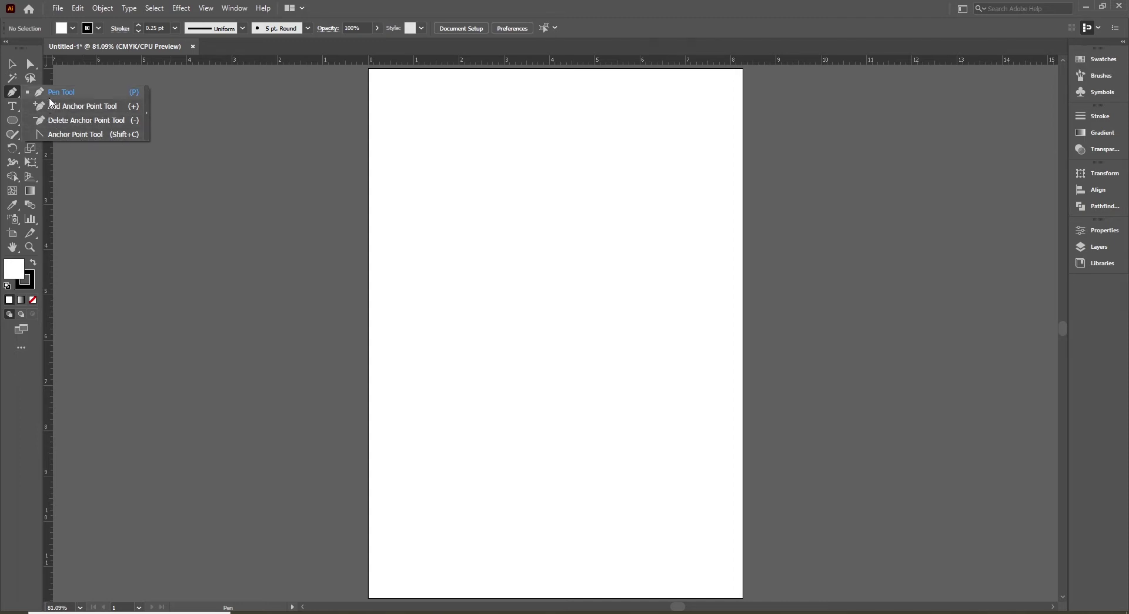
click(78, 91)
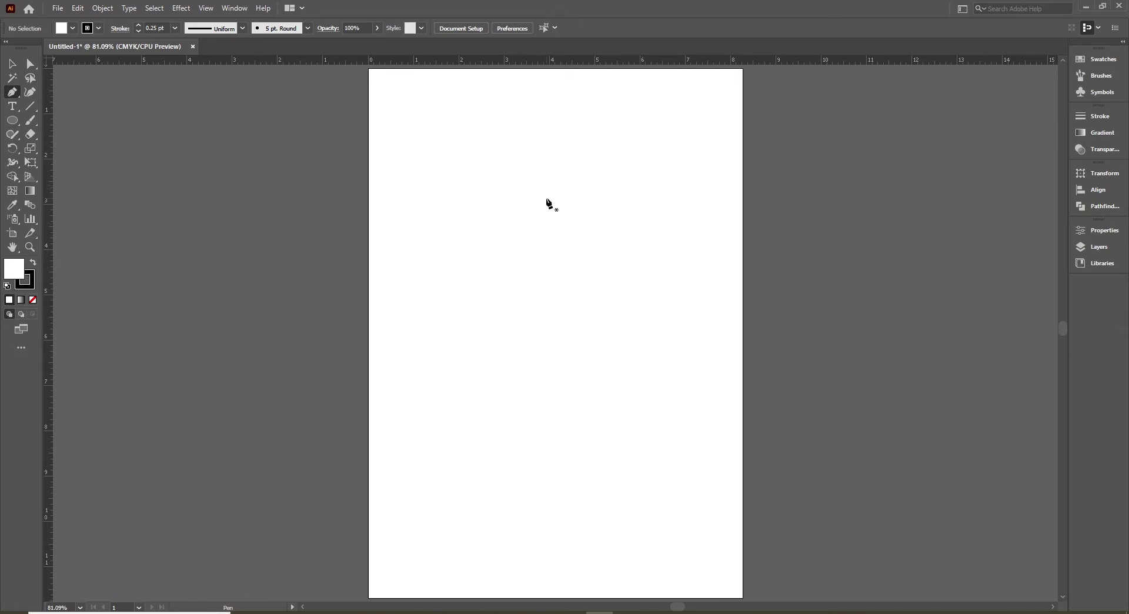
drag(546, 200, 547, 201)
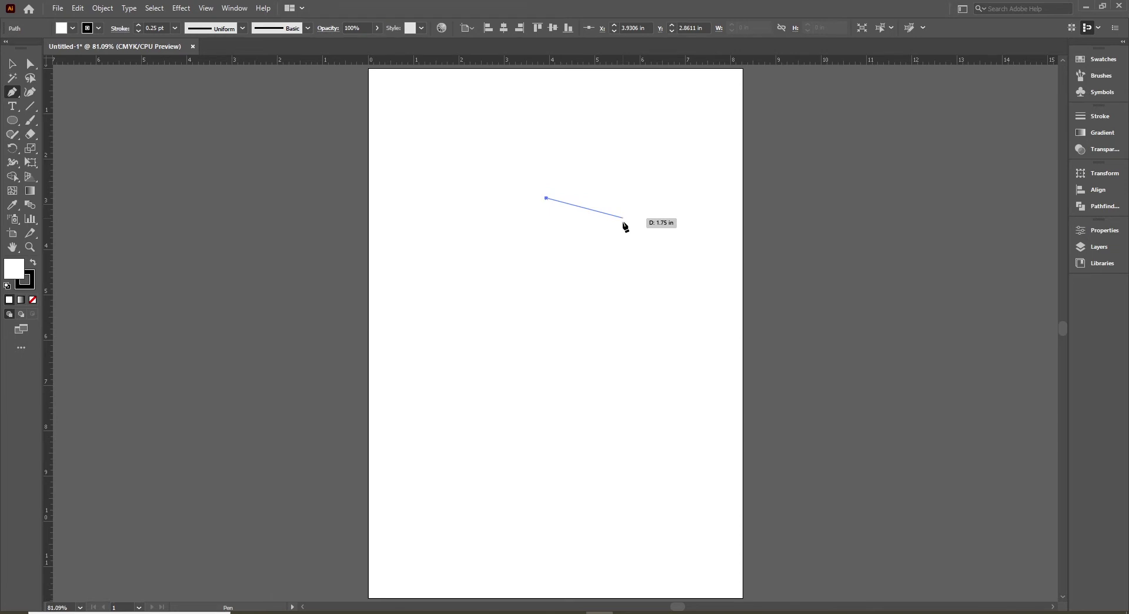
- Draw a zig-zag, a horizontal segment and a vertical drop, curving the final segment
click(656, 240)
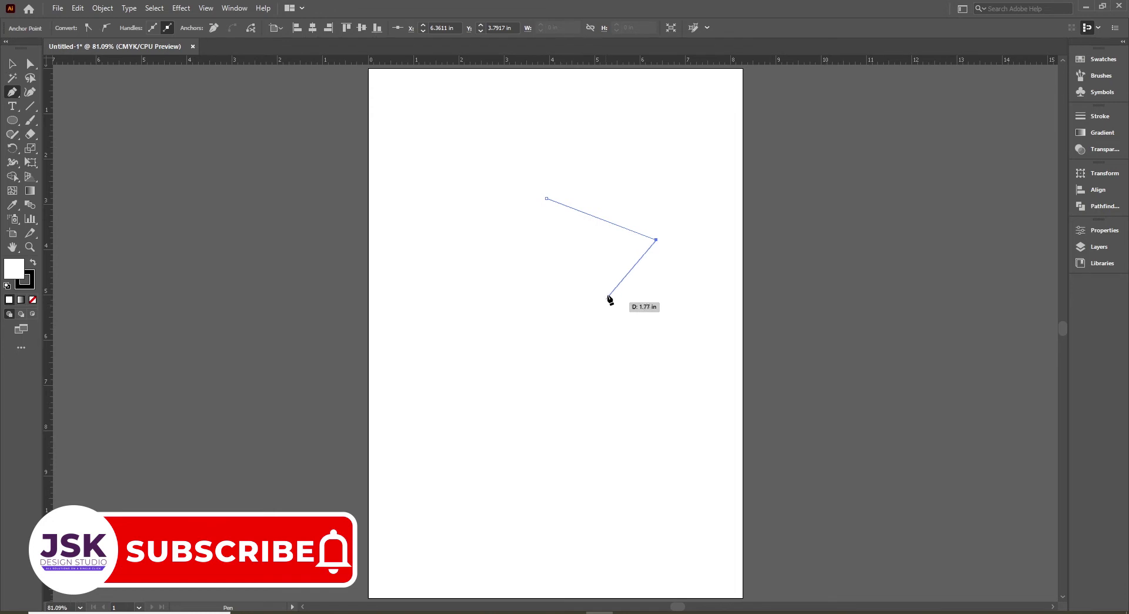
click(598, 294)
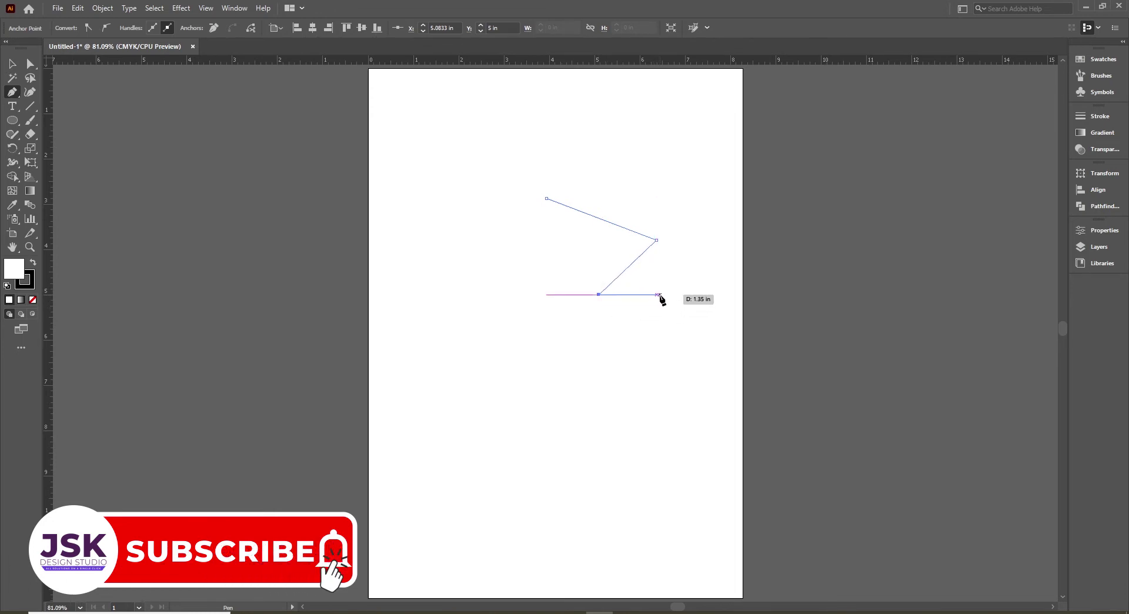
click(679, 294)
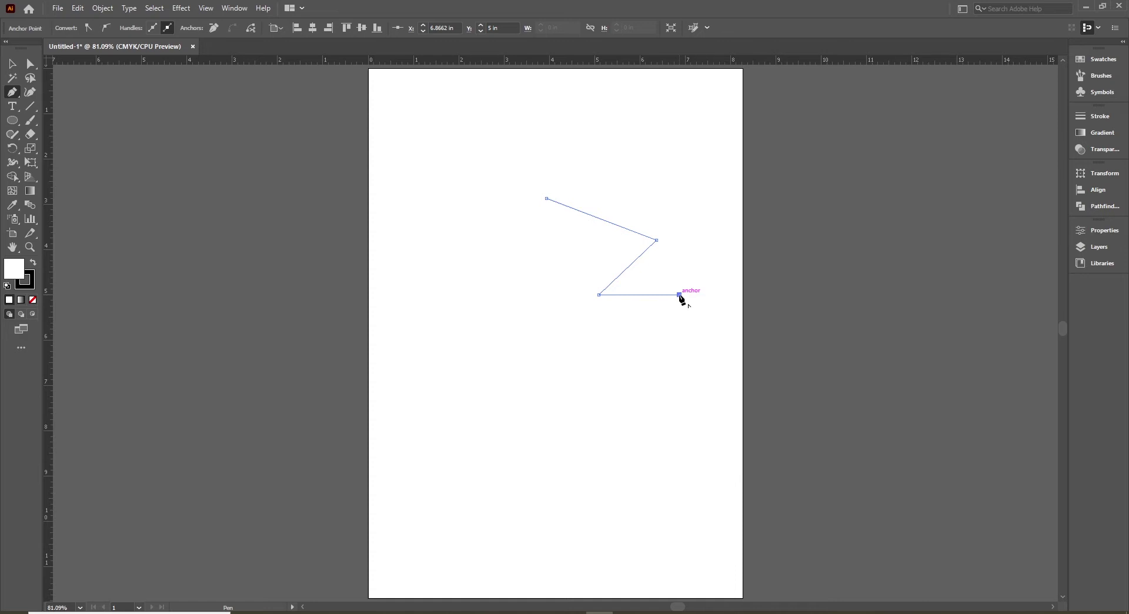
click(679, 333)
drag(675, 340, 652, 356)
- Reshape the last curve, break its handle, and add a smooth curved anchor lower down
drag(652, 356, 709, 358)
drag(709, 357, 709, 358)
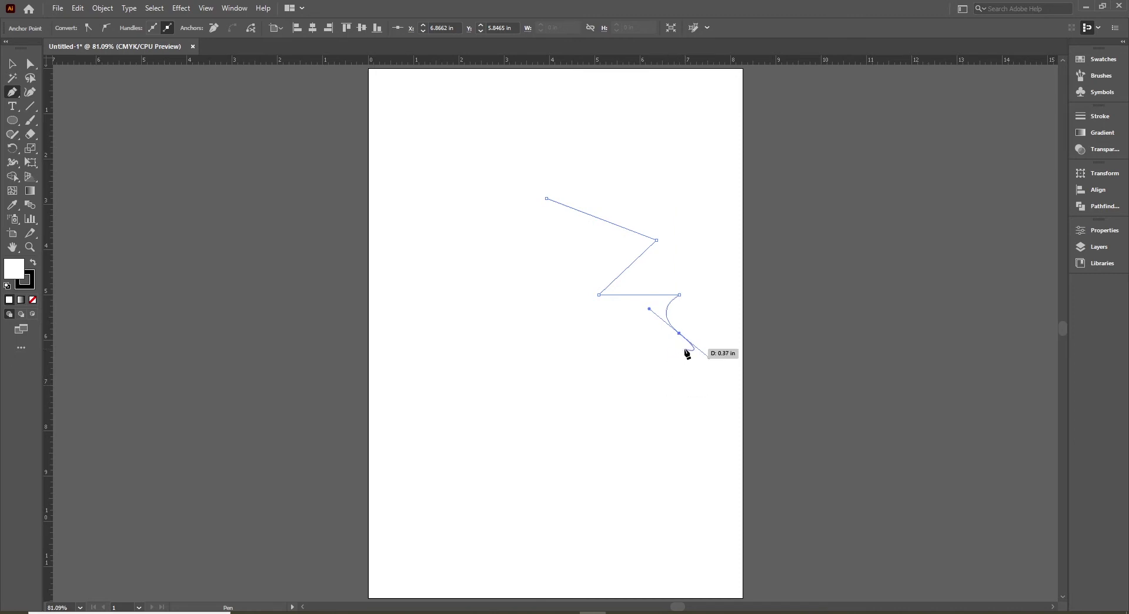
click(679, 333)
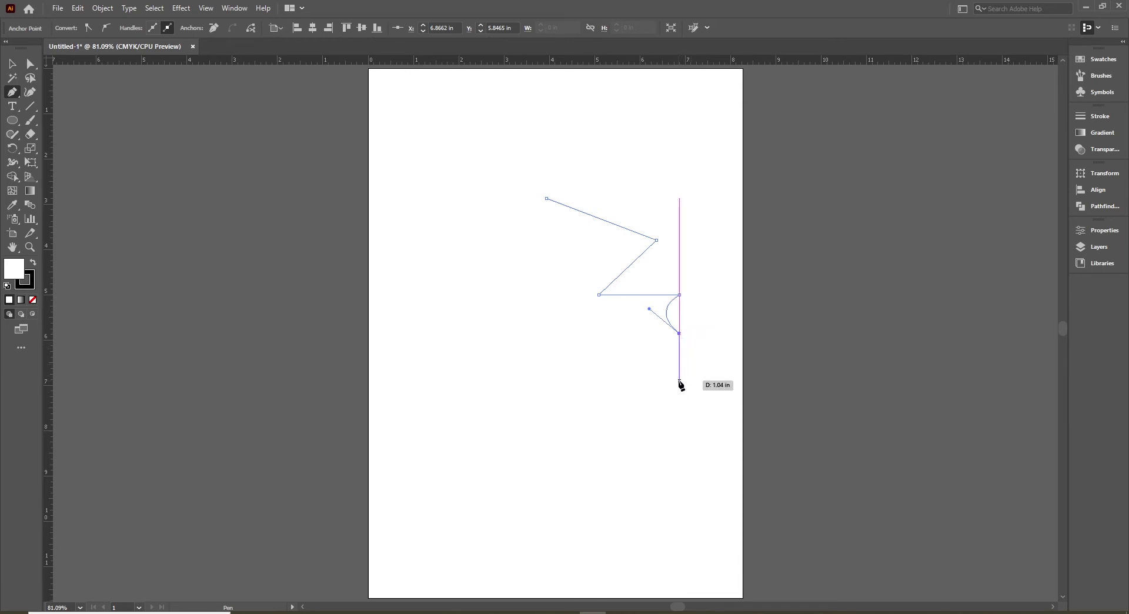
drag(679, 376, 650, 399)
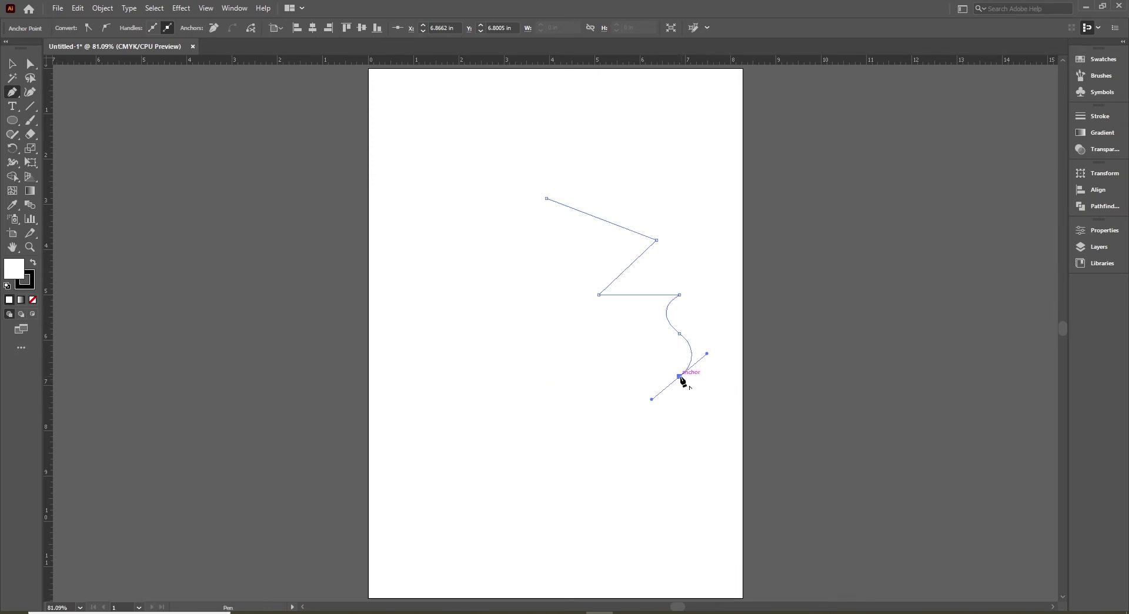
click(679, 376)
- Add a curved anchor to the lower left, then flatten it into a horizontal bottom edge
mouse_move(600, 376)
mouse_down()
mouse_move(566, 419)
mouse_move(545, 352)
mouse_move(552, 330)
mouse_up()
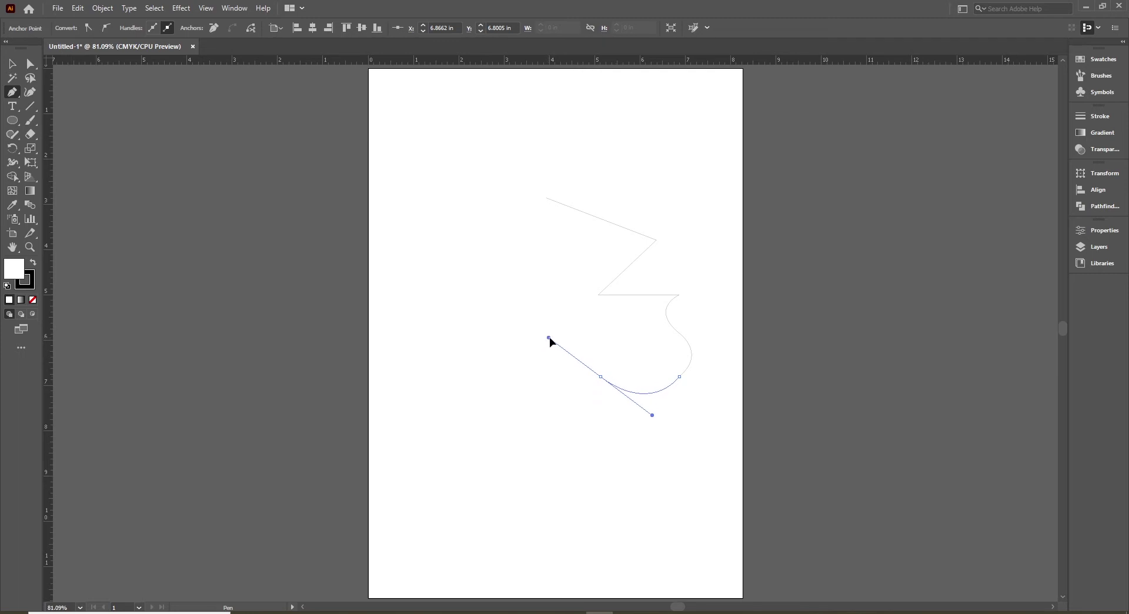
mouse_move(553, 330)
mouse_down()
mouse_move(550, 369)
mouse_move(523, 372)
mouse_move(549, 371)
mouse_up()
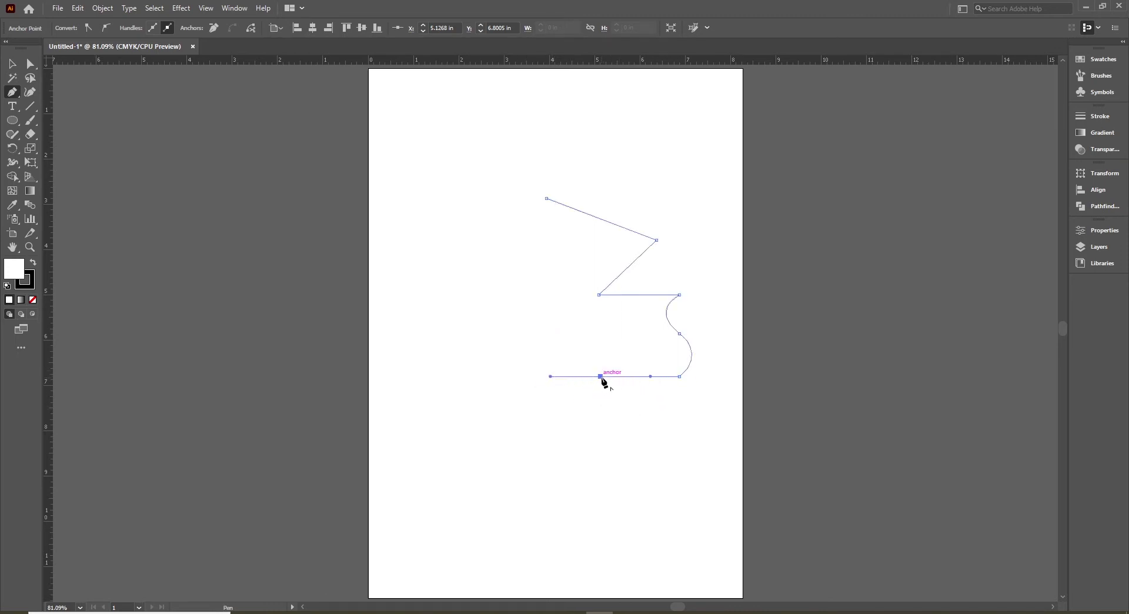
click(600, 376)
- Switch to the Selection Tool and select the unfinished zig-zag path
click(574, 376)
click(11, 63)
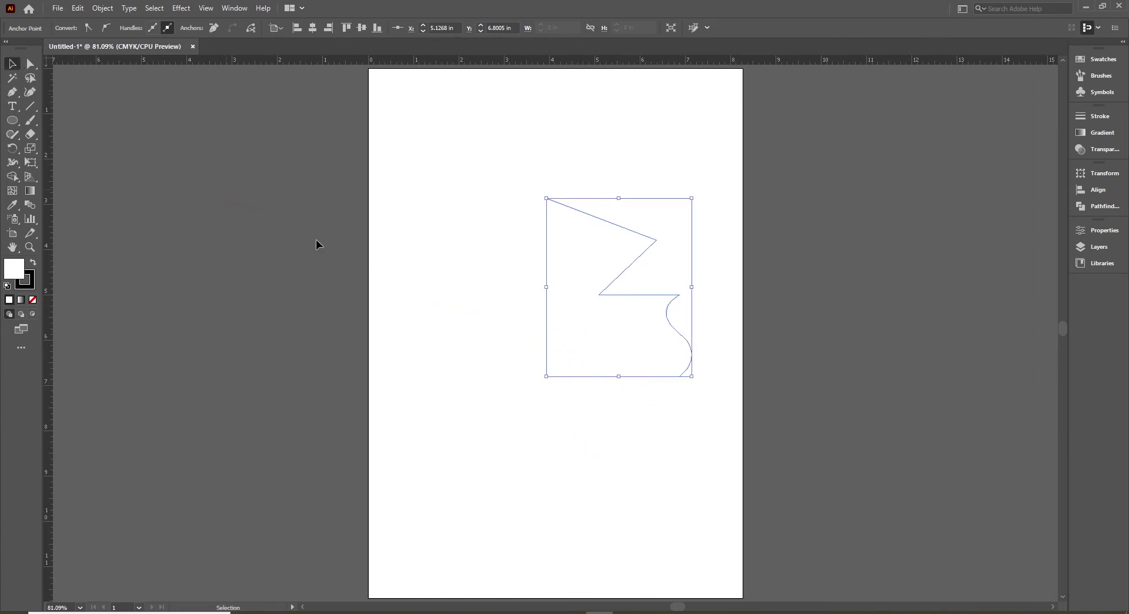
click(612, 391)
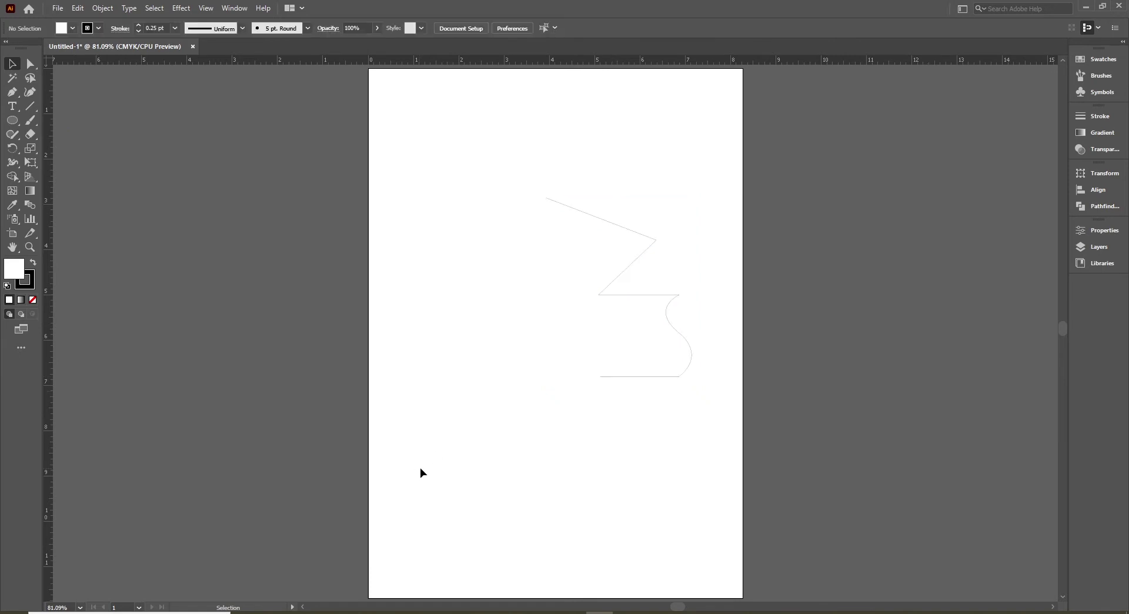
click(622, 376)
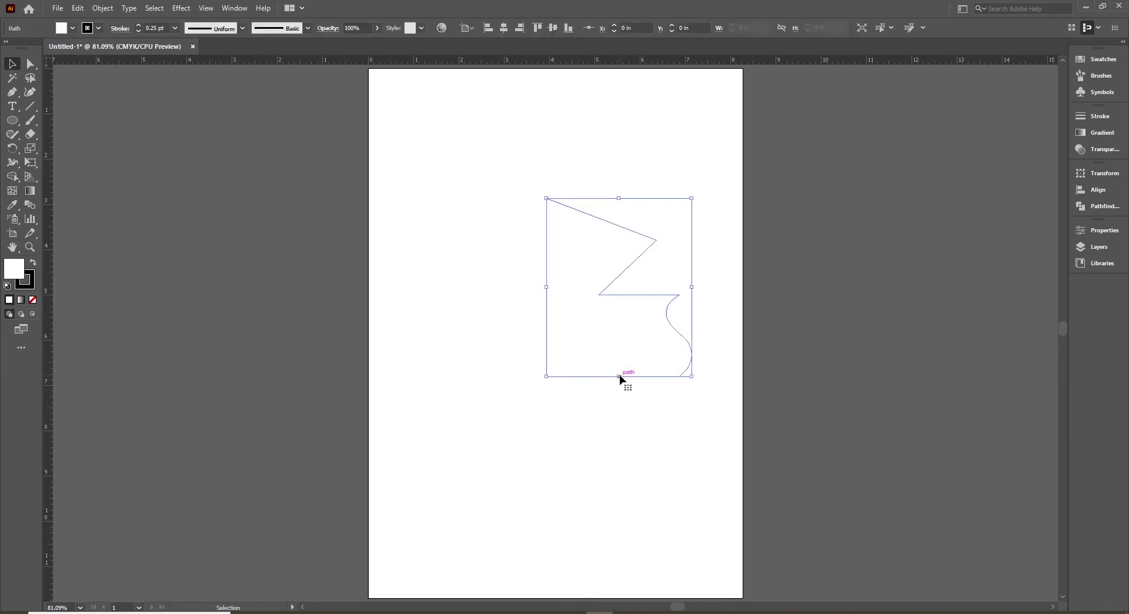
click(593, 406)
click(597, 377)
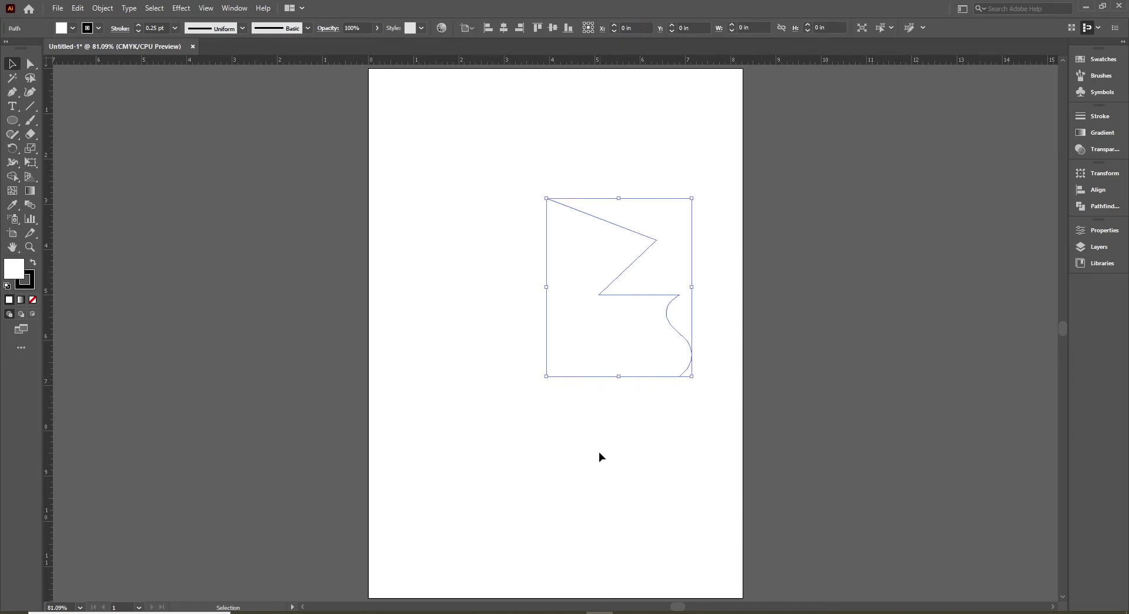
- Clear the zig-zag path from the artboard and return to the Pen Tool
click(599, 452)
click(620, 295)
click(555, 292)
click(625, 295)
click(618, 306)
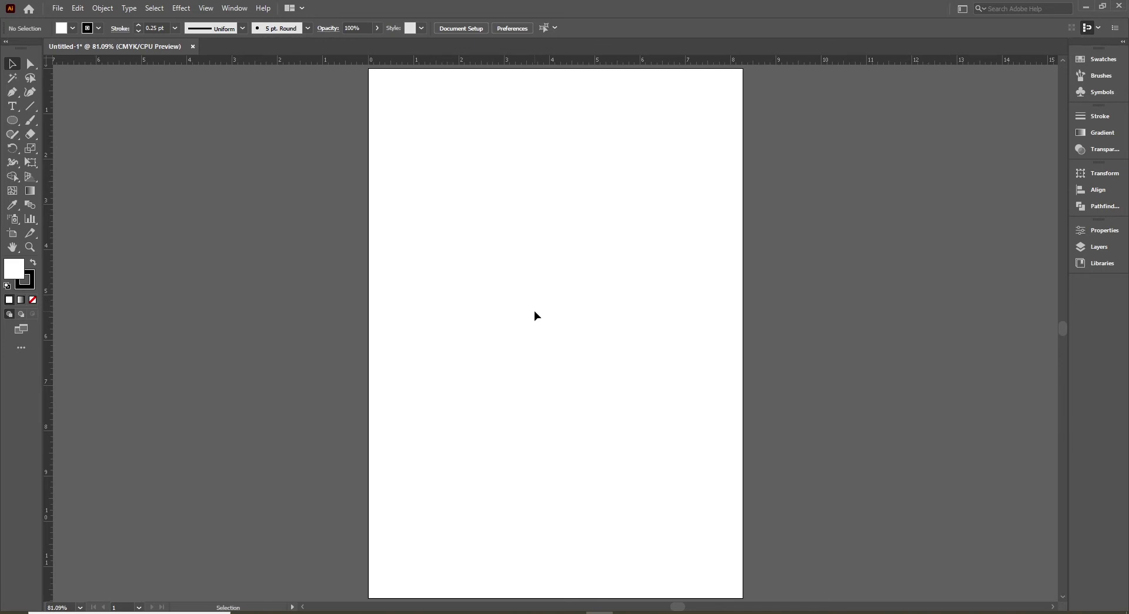
click(10, 95)
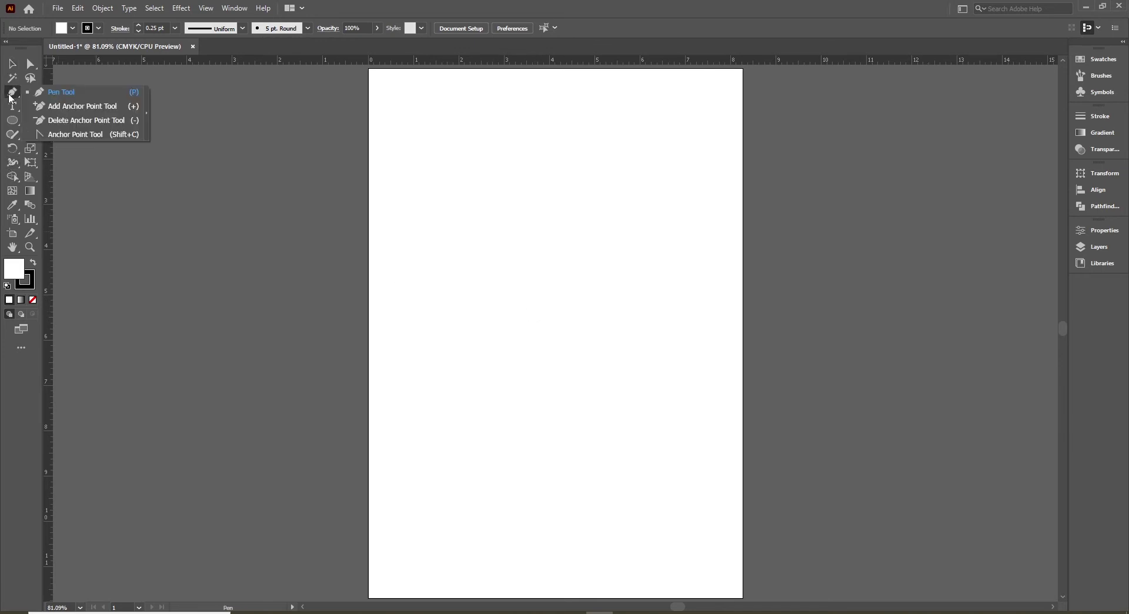
- Begin the star with its top, left and lower-left points and their inner points
click(54, 94)
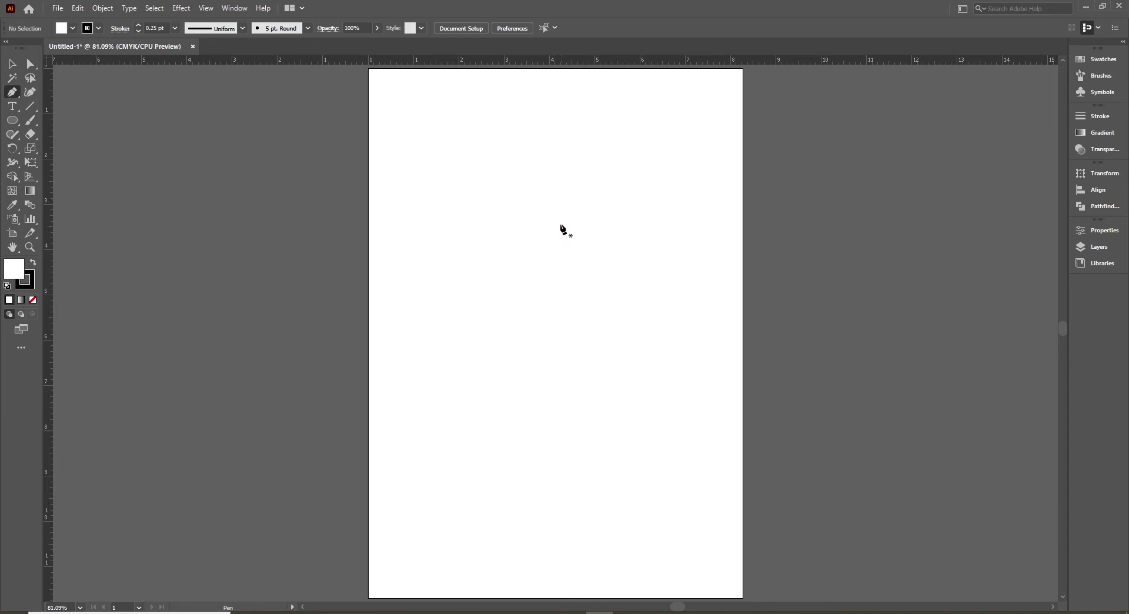
click(556, 188)
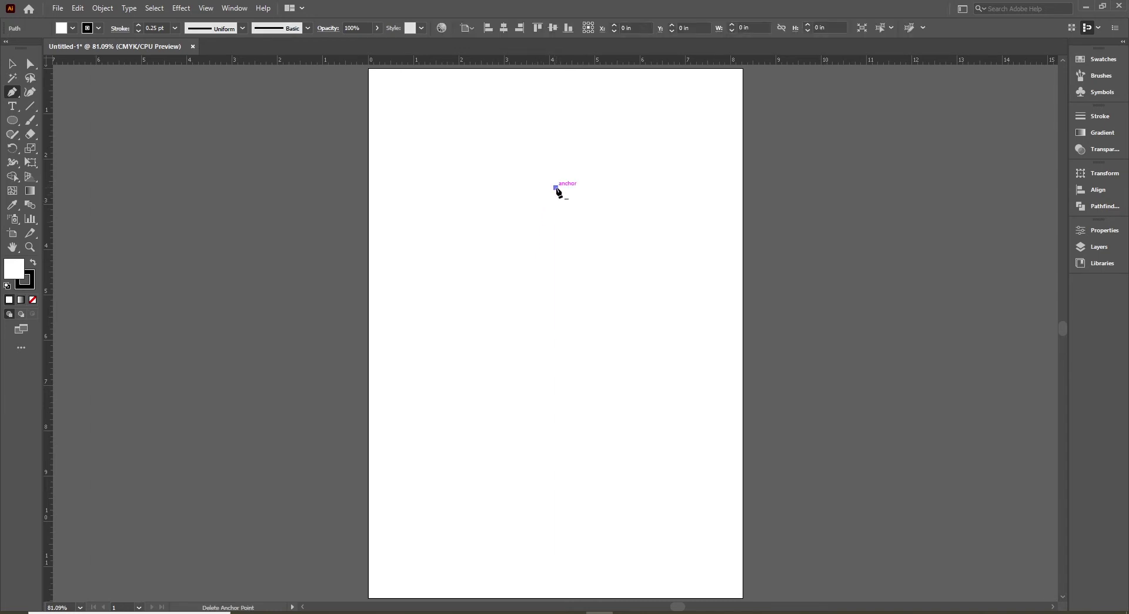
click(525, 248)
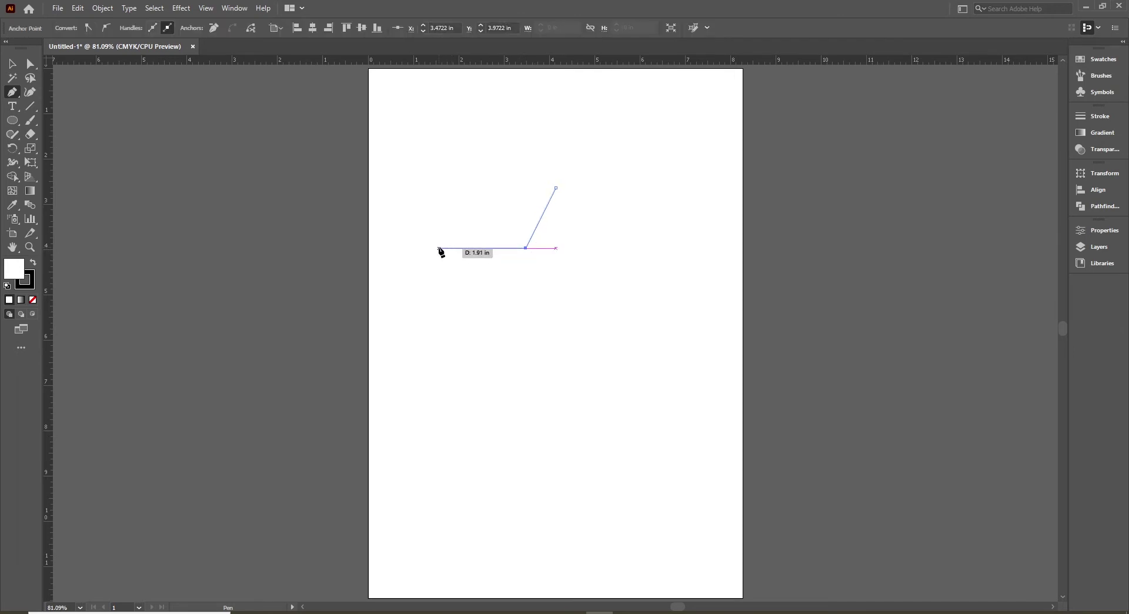
click(438, 248)
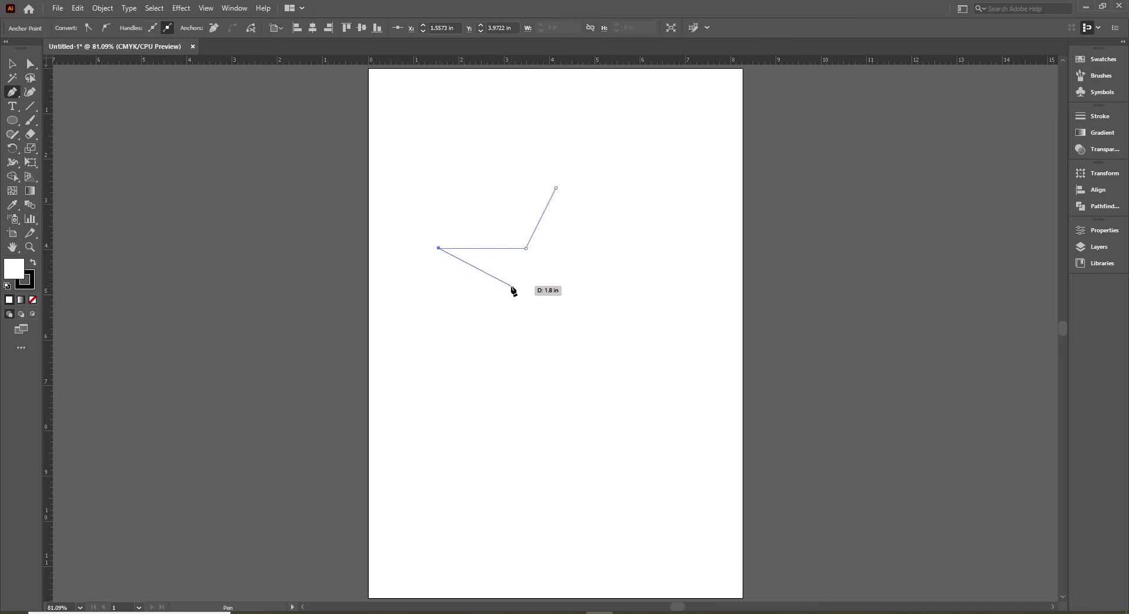
click(510, 285)
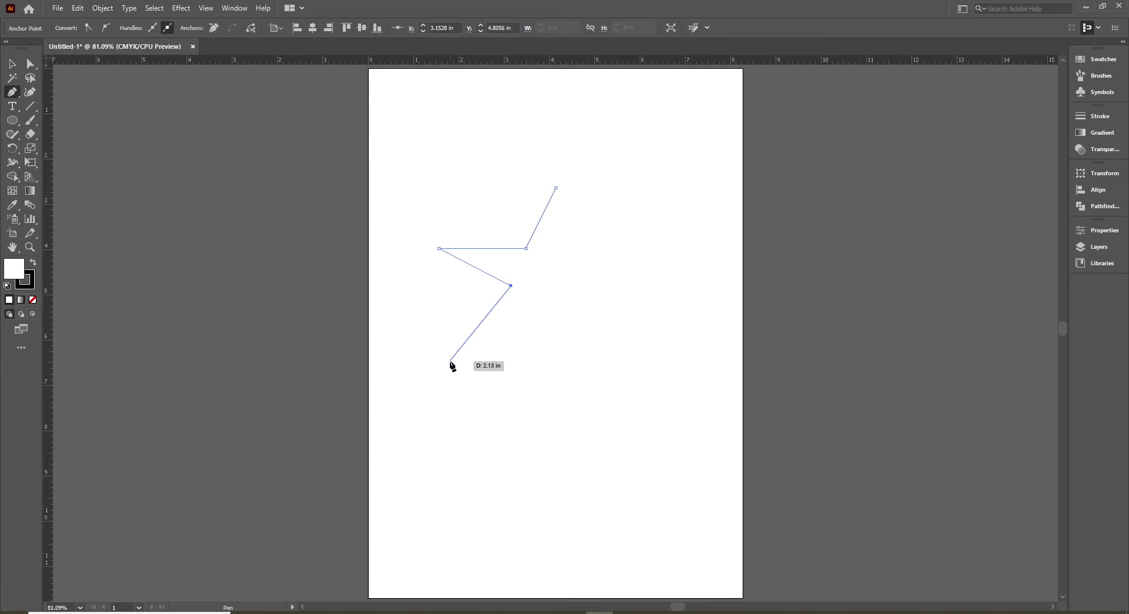
click(458, 365)
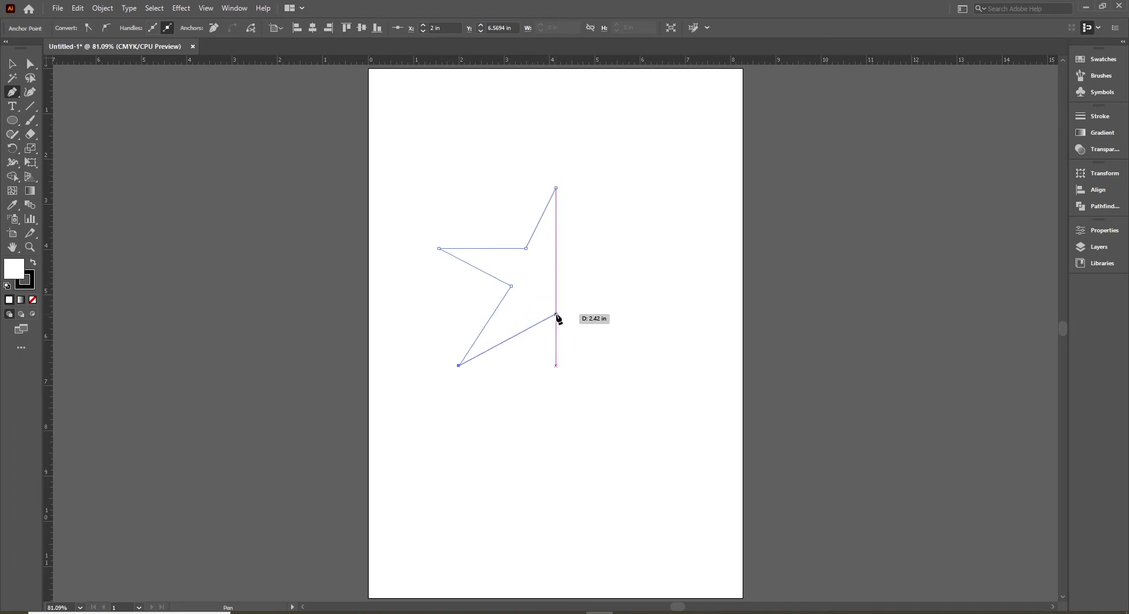
click(555, 314)
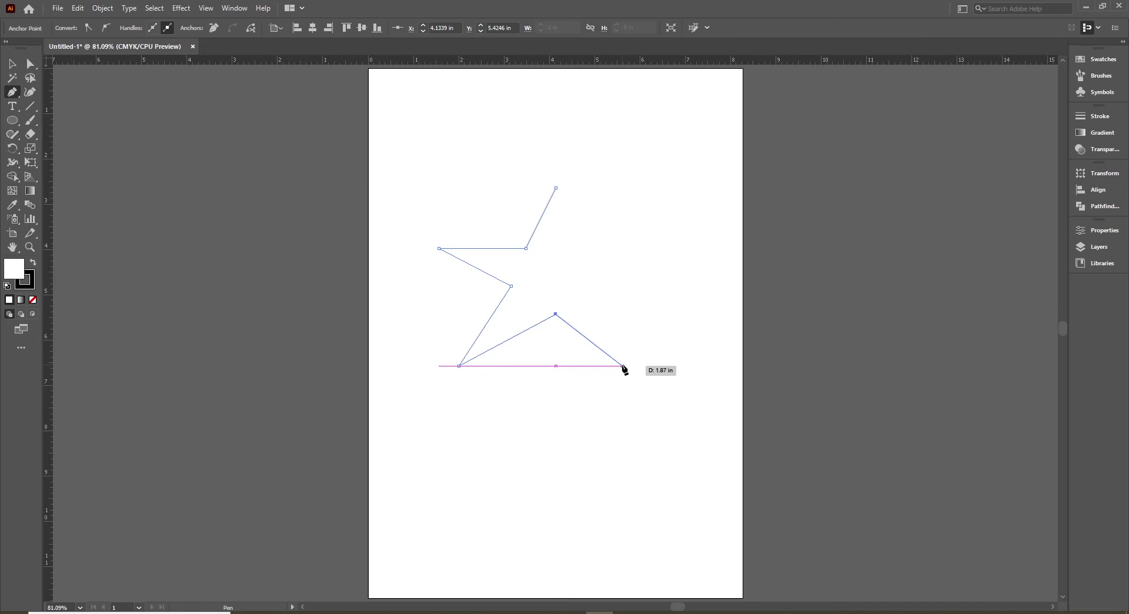
- Add the lower-right and right points, close the star at its top, and deselect it
click(638, 366)
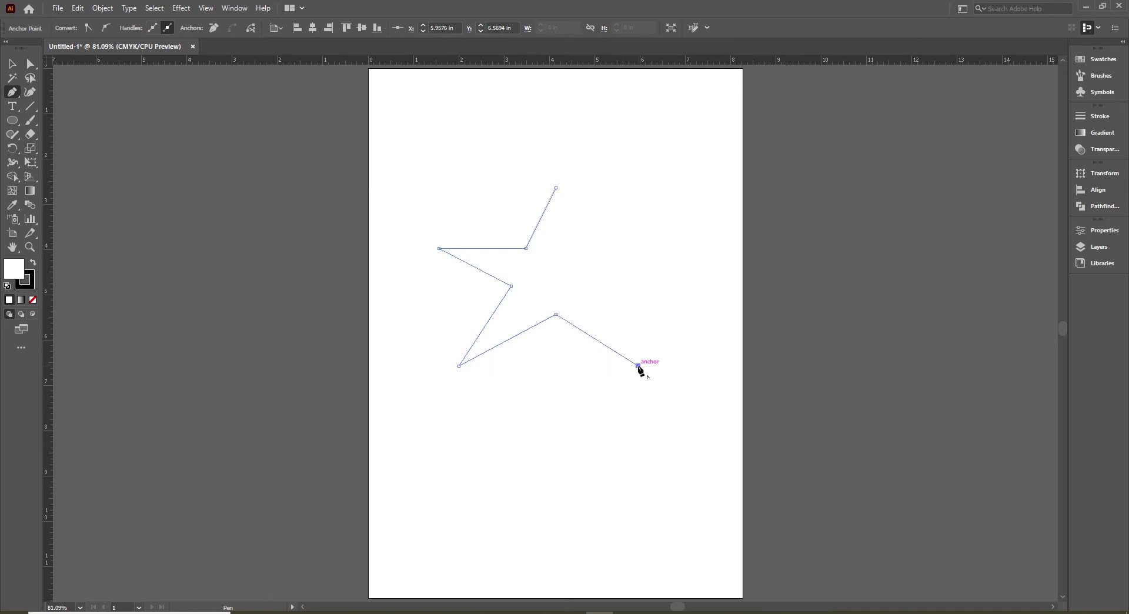
click(581, 287)
click(641, 253)
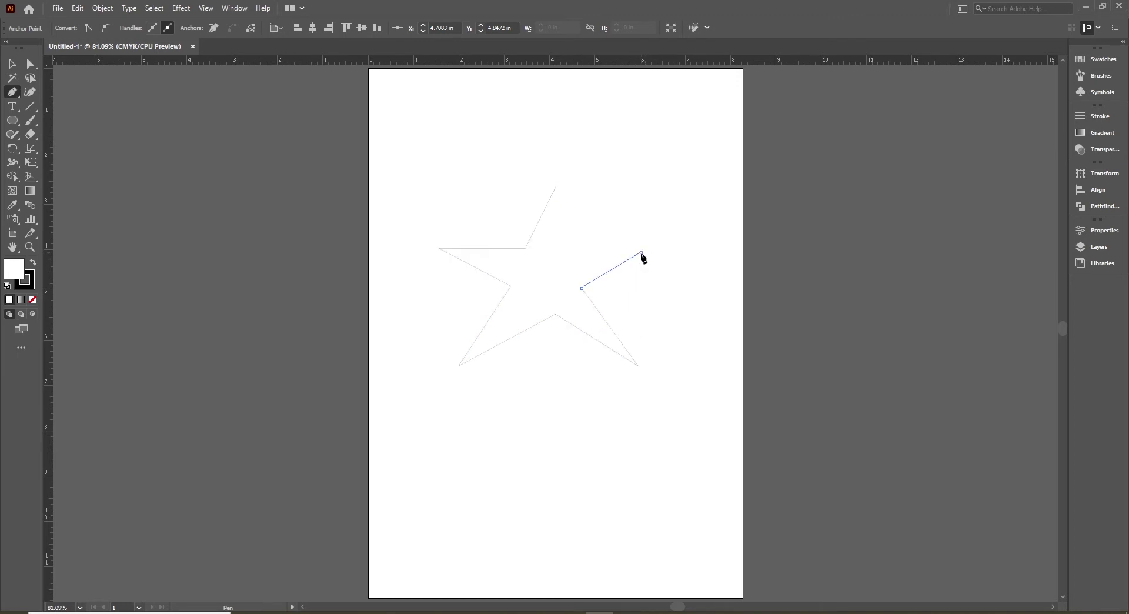
click(579, 251)
click(556, 188)
key(v)
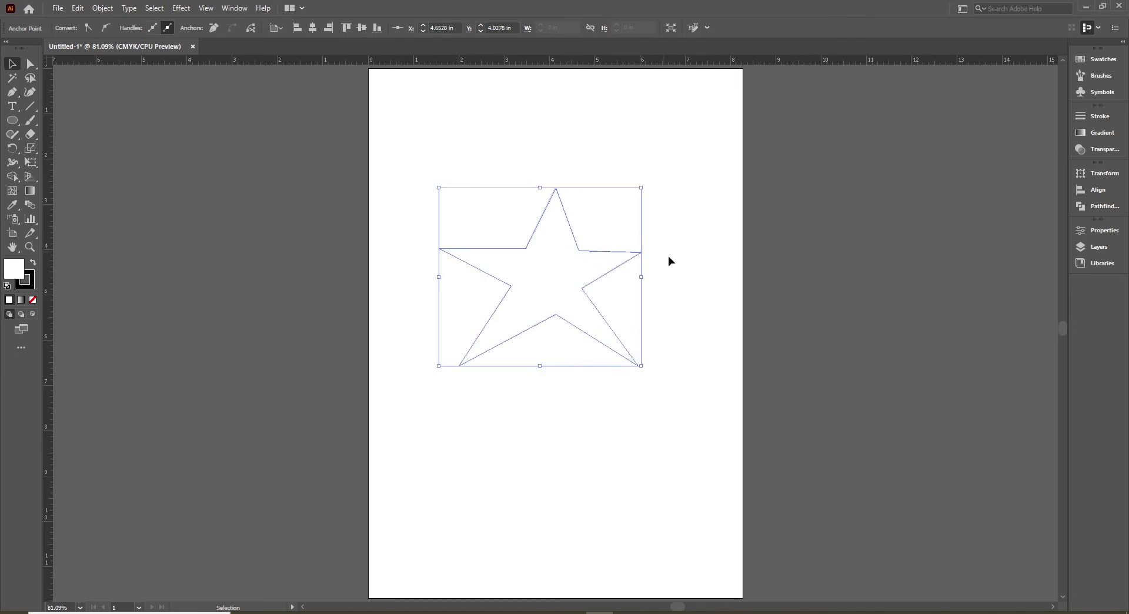
click(661, 260)
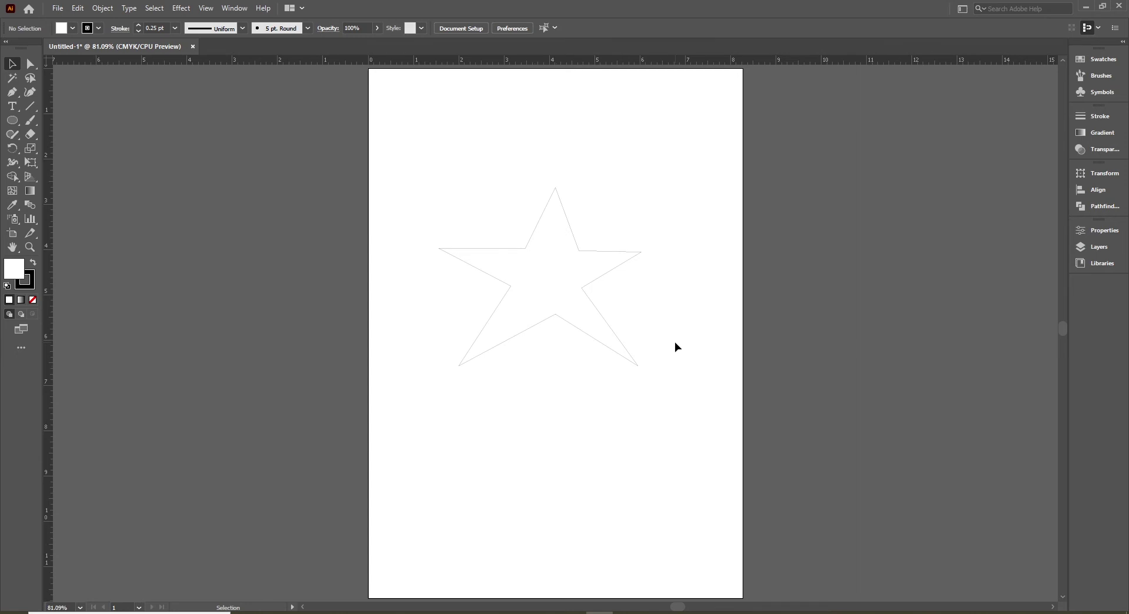
- Cut away the star's right-hand segments, leaving an open left-half path, and hide the rulers
key(a)
key(ctrl+z)
key(ctrl+z)
key(ctrl+z)
key(ctrl+z)
key(ctrl+z)
key(ctrl+z)
key(v)
click(646, 365)
click(545, 319)
click(612, 376)
key(ctrl+r)
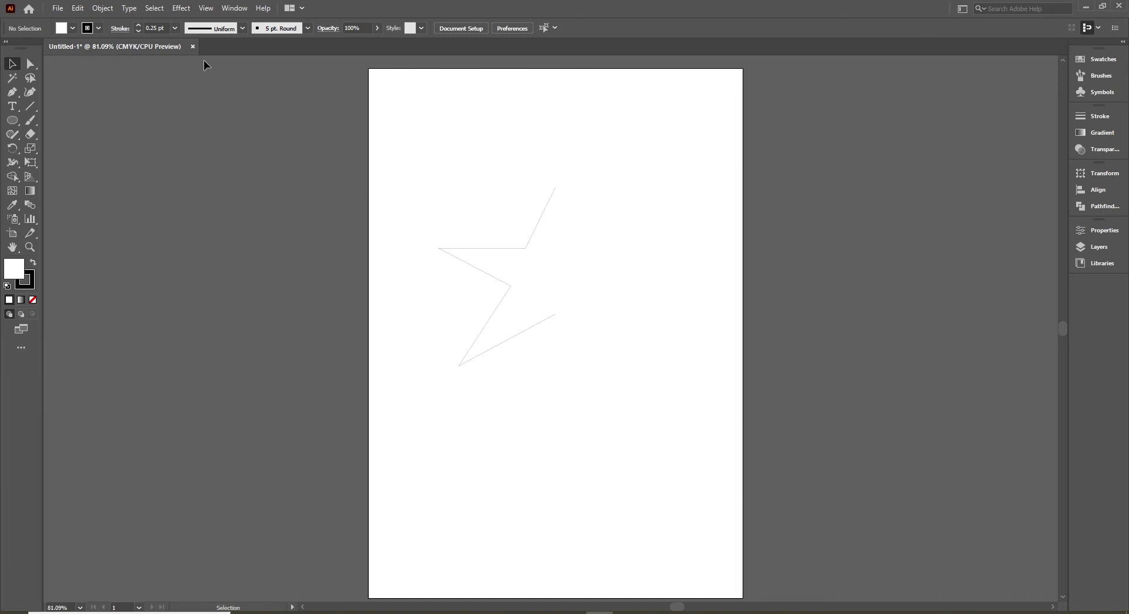
click(205, 8)
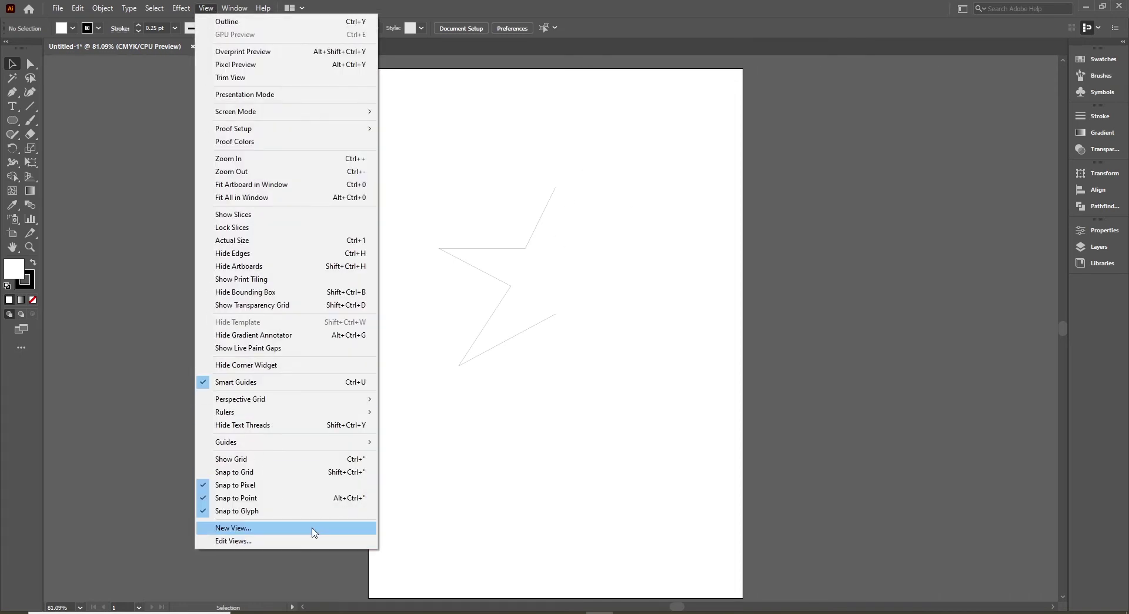
mouse_move(225, 412)
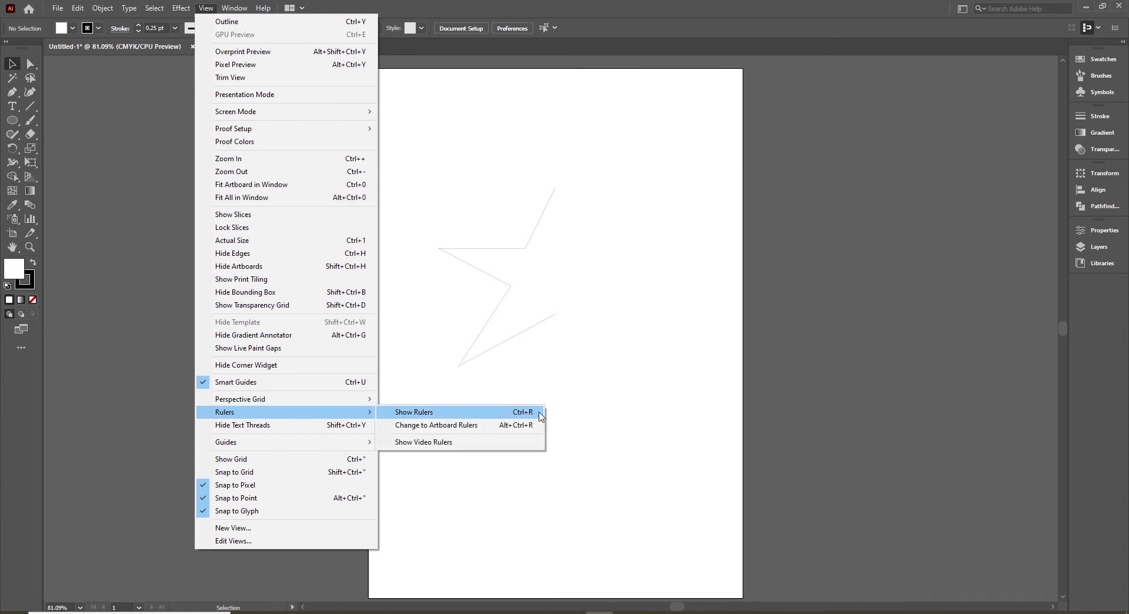
- Show the rulers and drag out a horizontal guide and a vertical guide beside the half-star
click(435, 416)
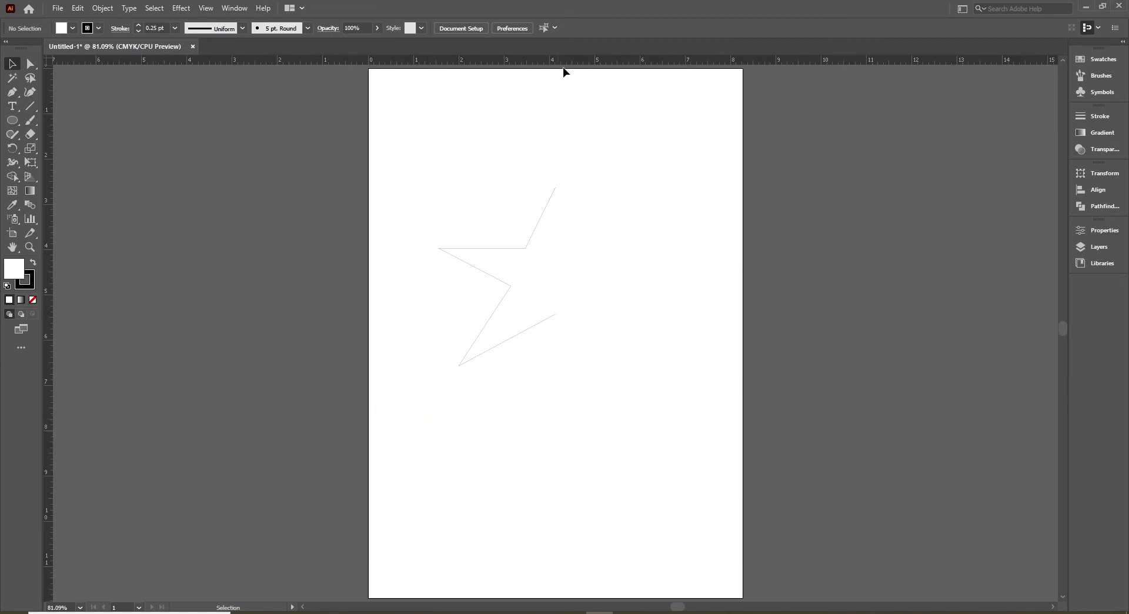
drag(657, 59, 646, 111)
drag(646, 112, 643, 386)
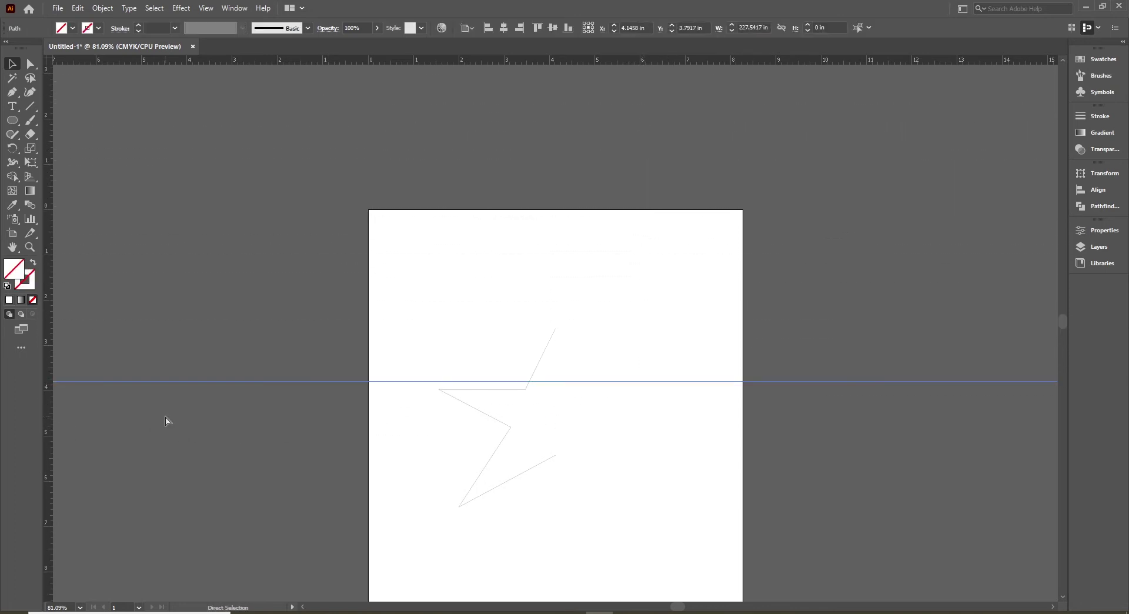
scroll(165, 417, down, 3)
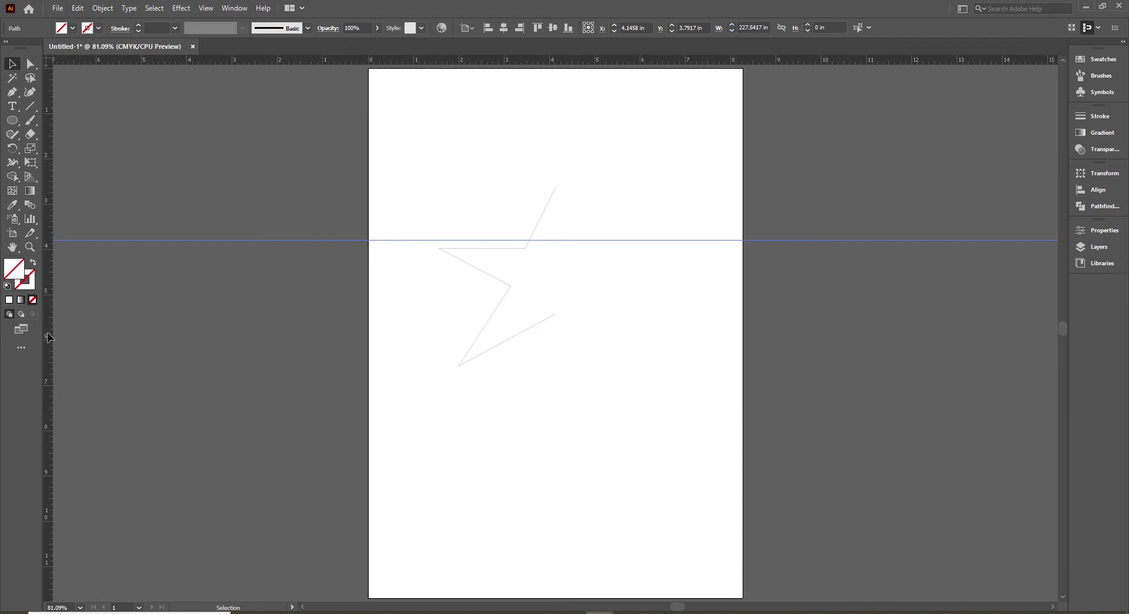
drag(311, 333, 565, 345)
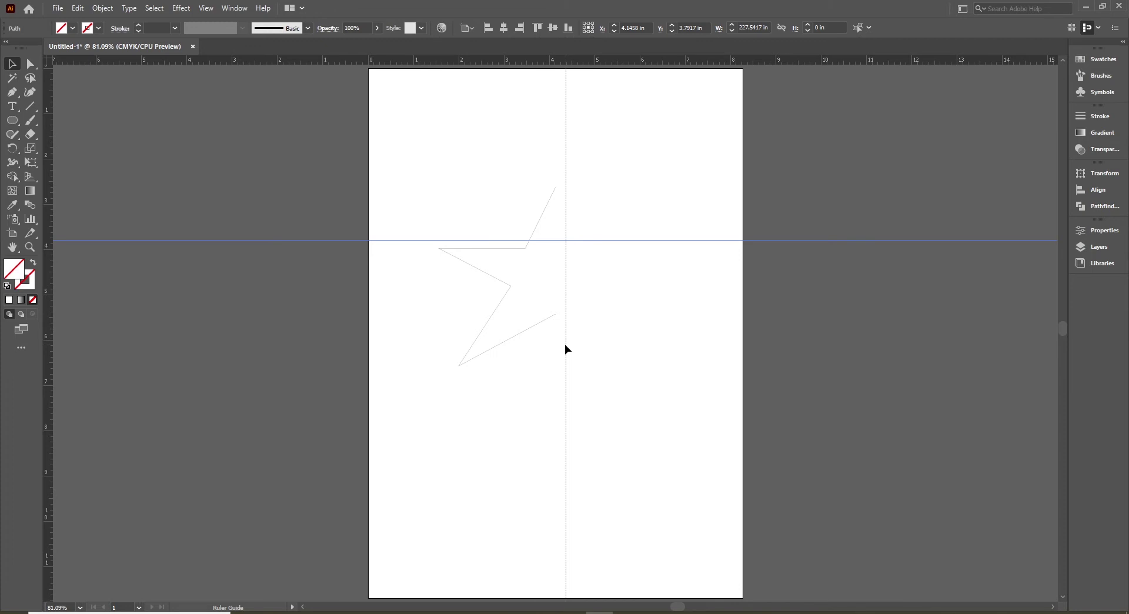
drag(565, 344, 548, 340)
- Delete the horizontal guide and move the half-star toward the vertical guide
drag(675, 196, 714, 325)
key(Delete)
click(511, 339)
mouse_move(509, 250)
mouse_down()
mouse_move(418, 252)
mouse_move(481, 254)
mouse_up()
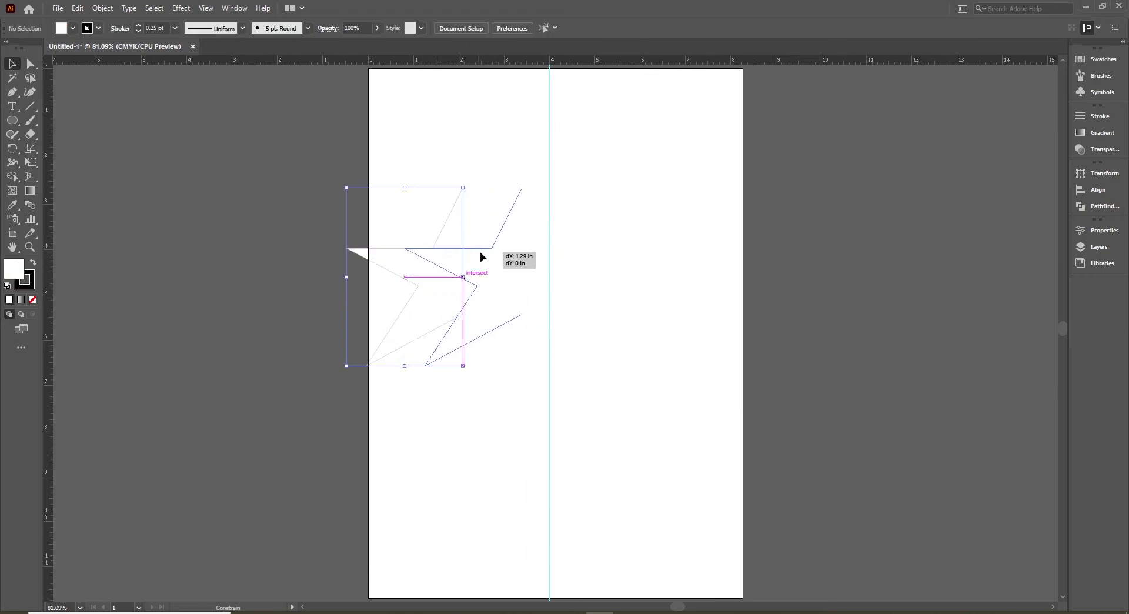
- Snap the half-star's open side onto the vertical guide, undoing an accidental Alt-drag copy
drag(481, 252, 509, 252)
click(616, 288)
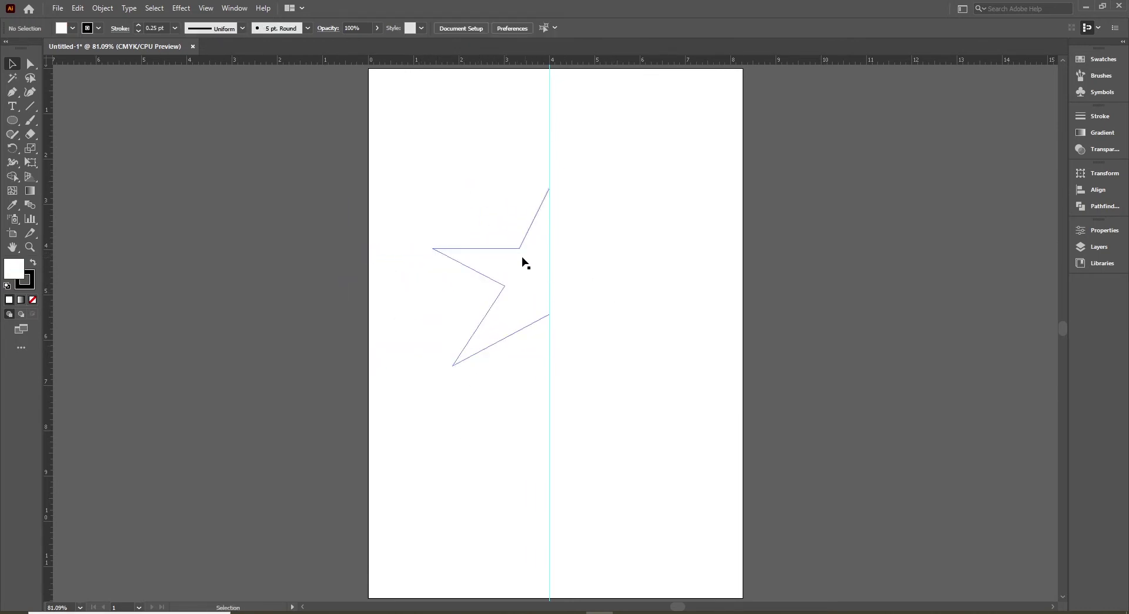
click(482, 248)
click(629, 283)
drag(462, 248, 578, 250)
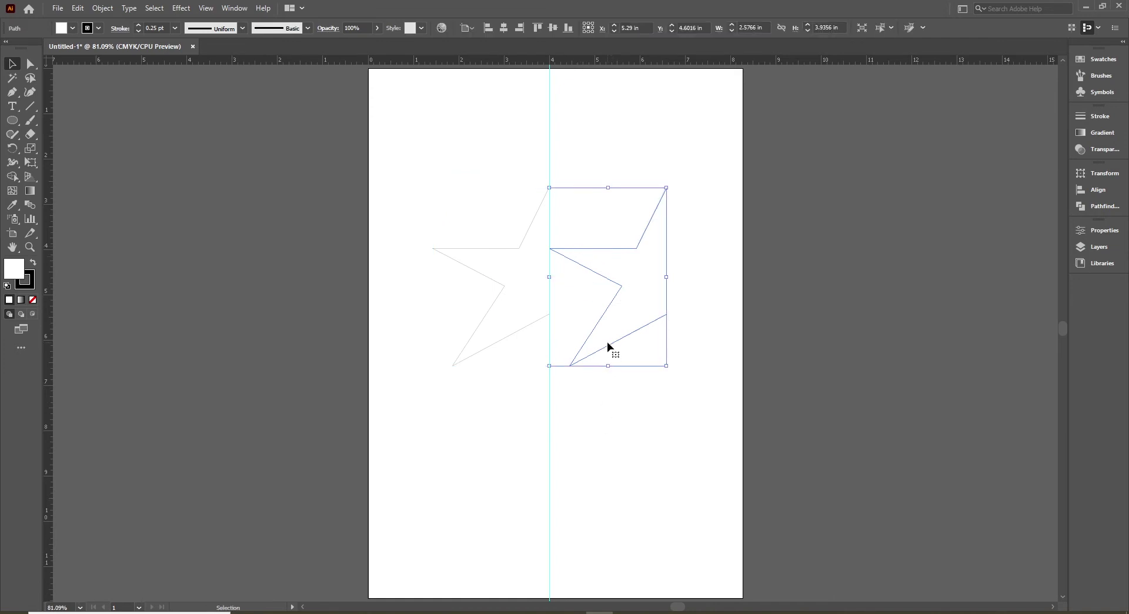
key(ctrl+z)
click(531, 297)
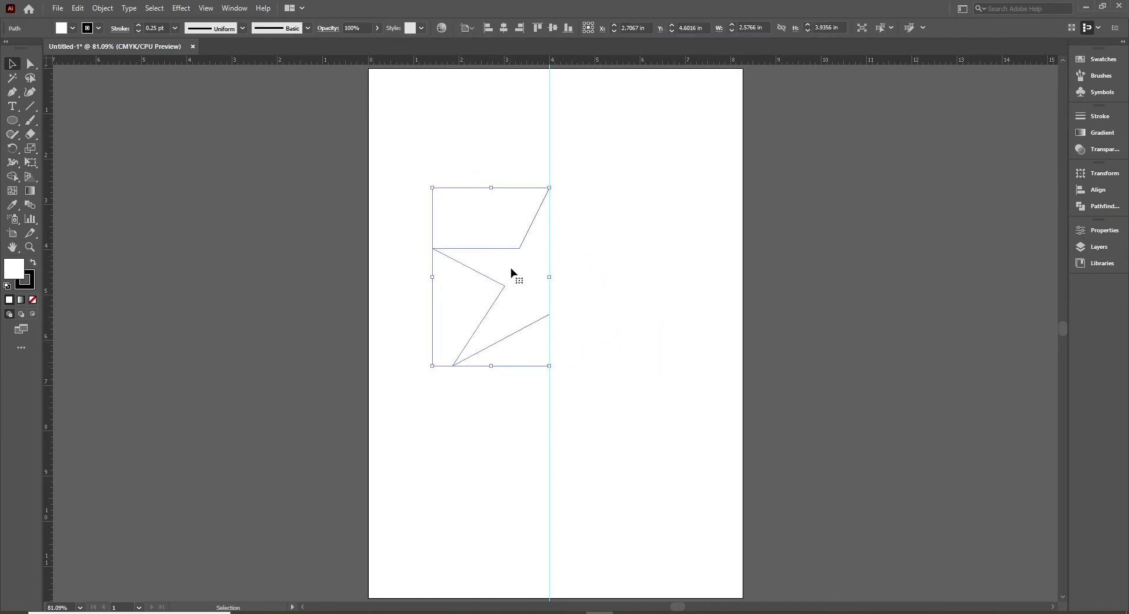
right_click(492, 249)
mouse_move(525, 449)
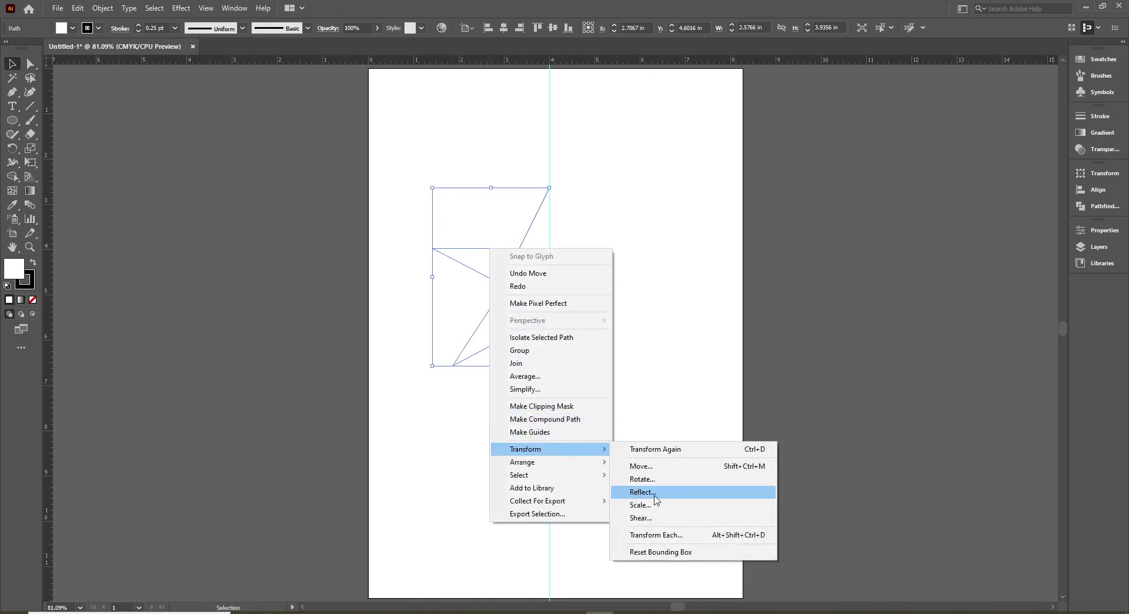
- Reflect the half-star using the Reflect dialog, checking the result with the preview
click(679, 497)
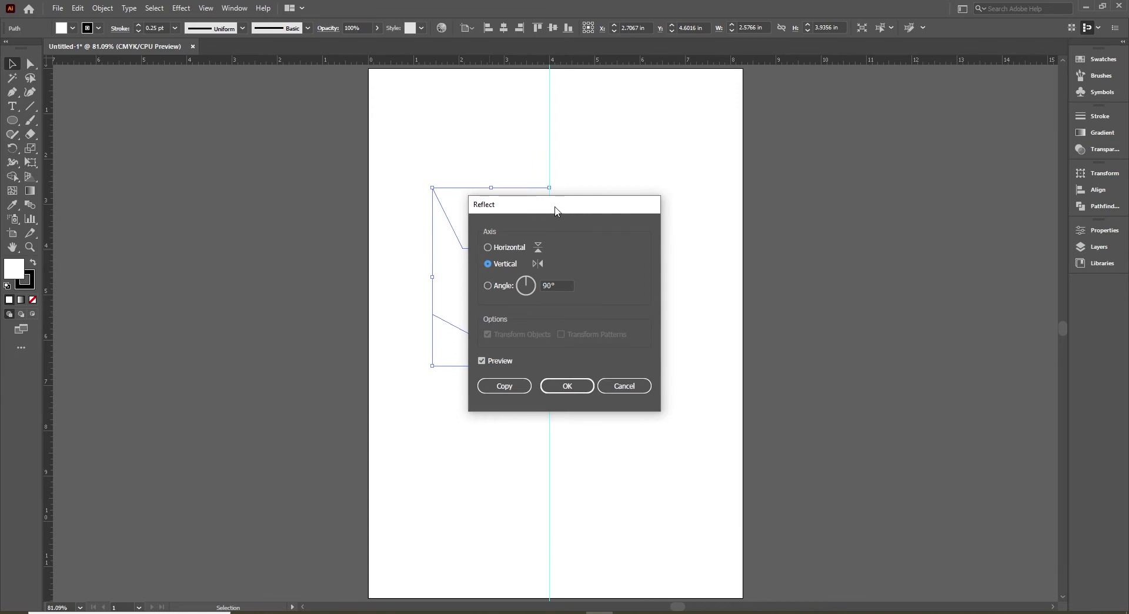
drag(555, 209, 685, 183)
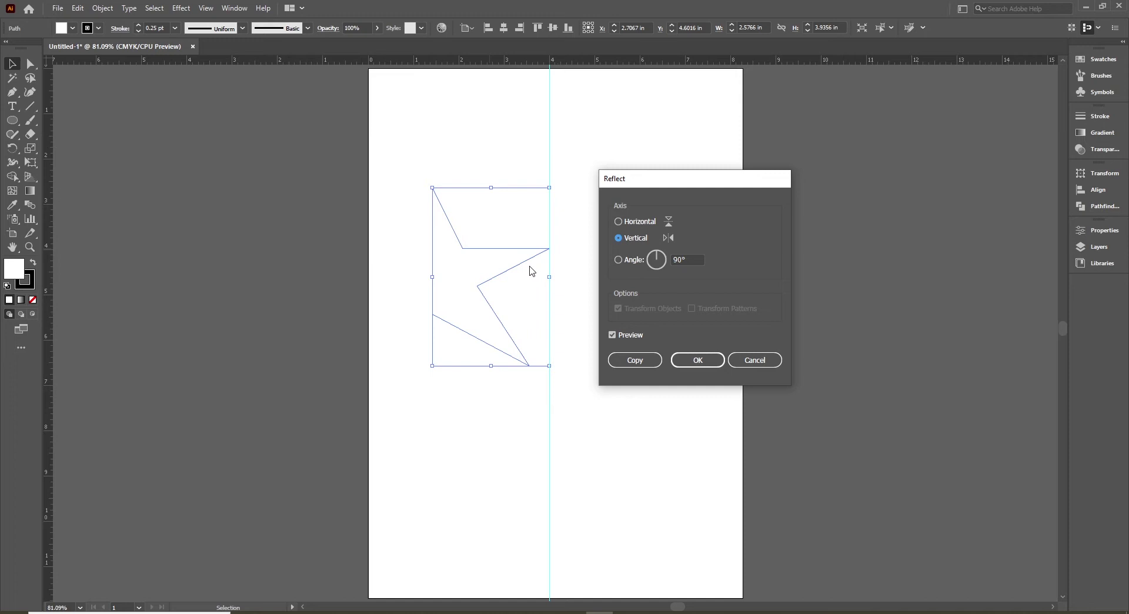
click(613, 335)
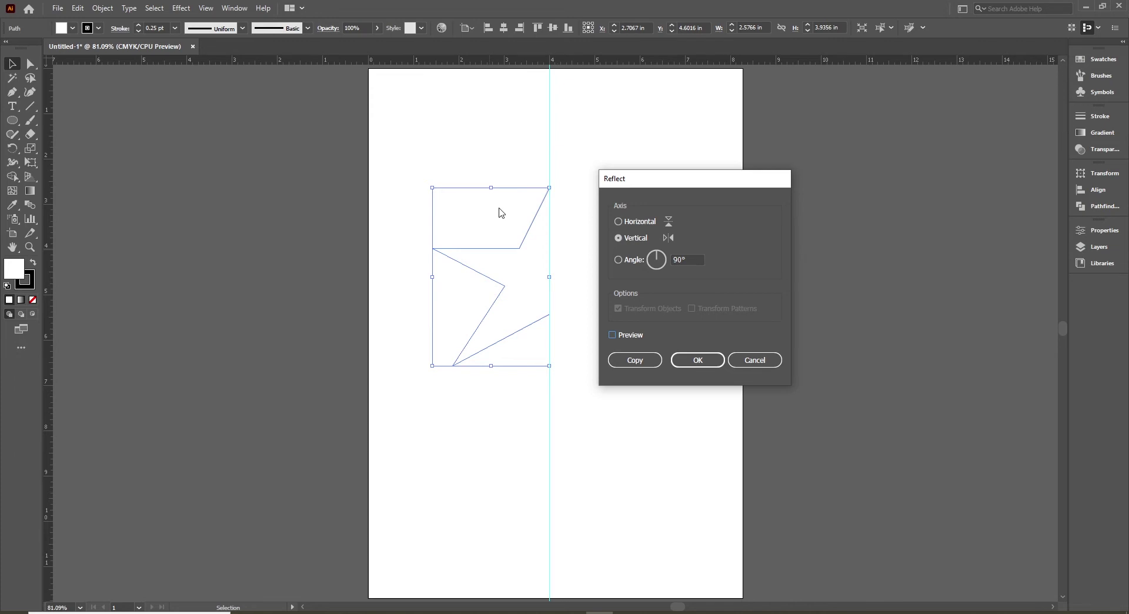
click(612, 335)
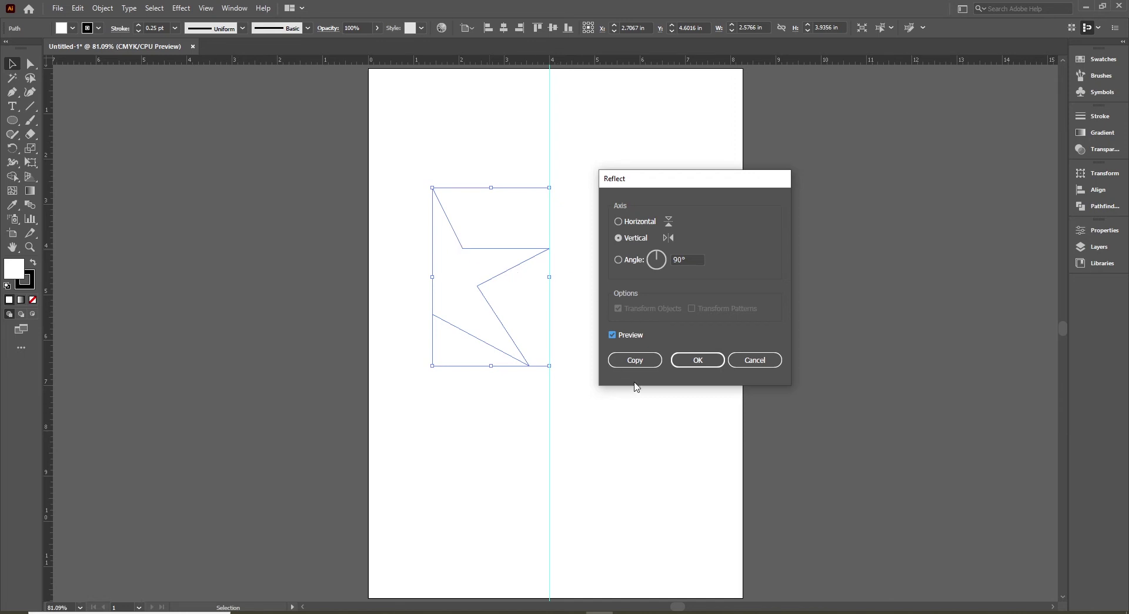
click(699, 367)
click(566, 290)
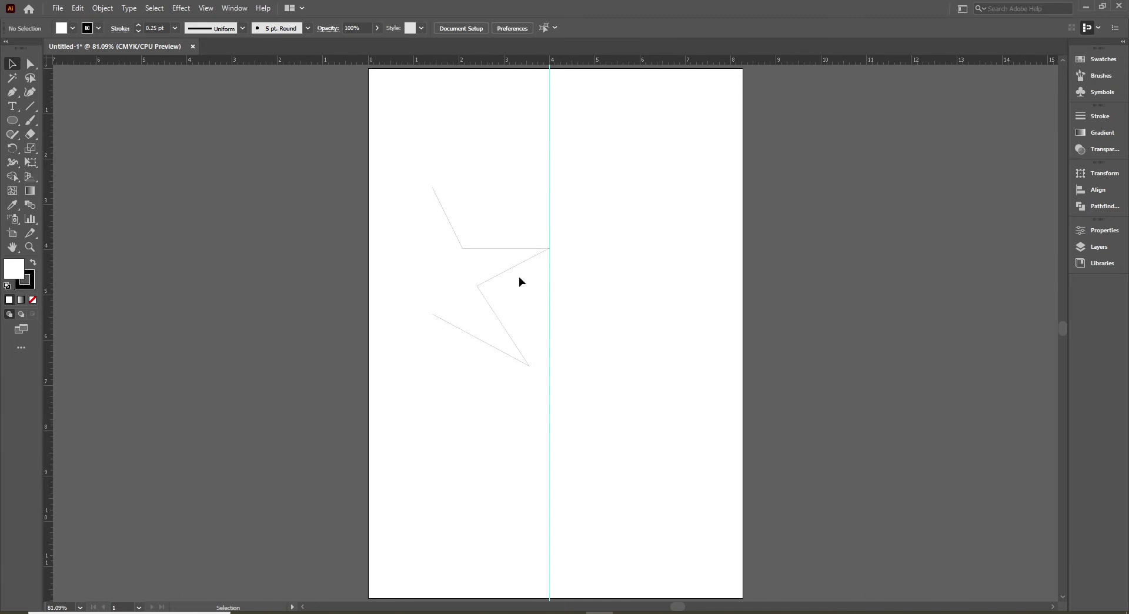
click(500, 249)
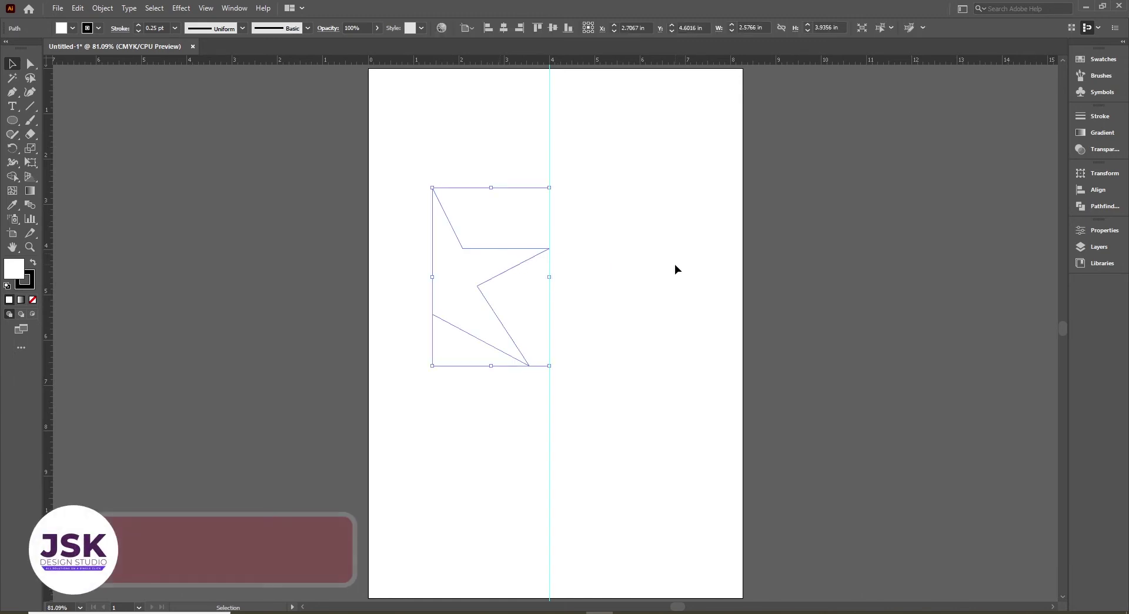
- Reselect the half-star and create a vertical-axis Reflect copy of it
key(a)
key(v)
click(675, 267)
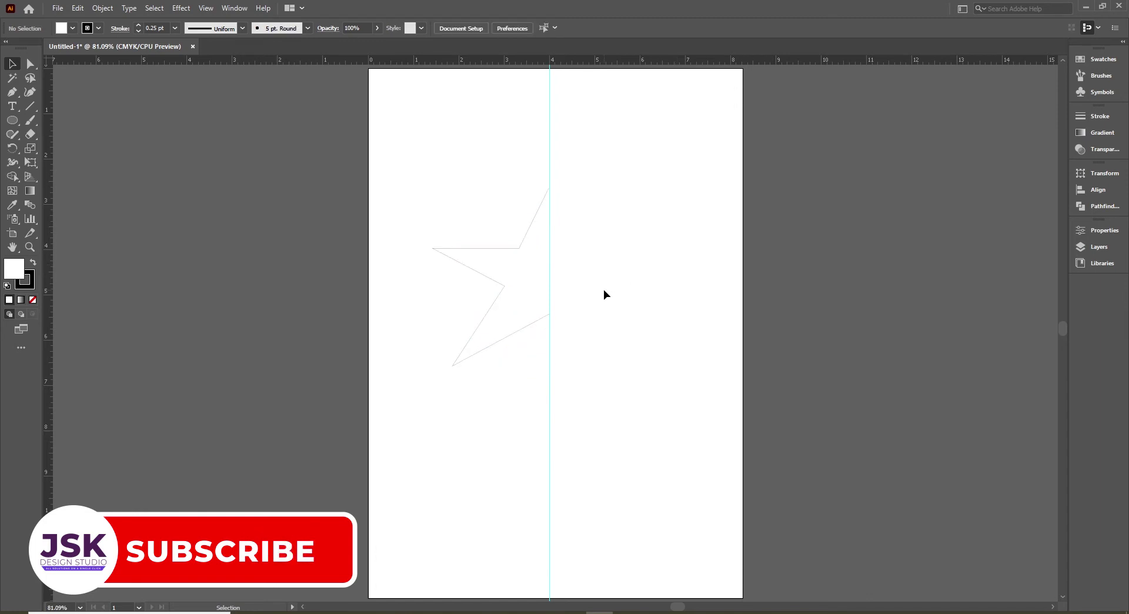
click(502, 248)
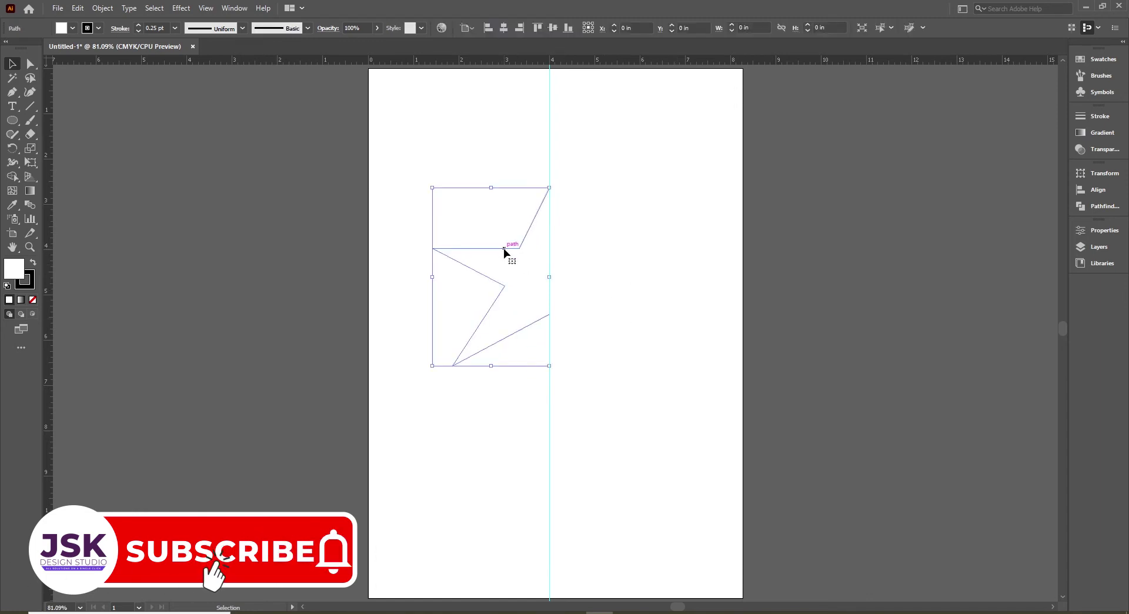
right_click(504, 249)
mouse_move(540, 450)
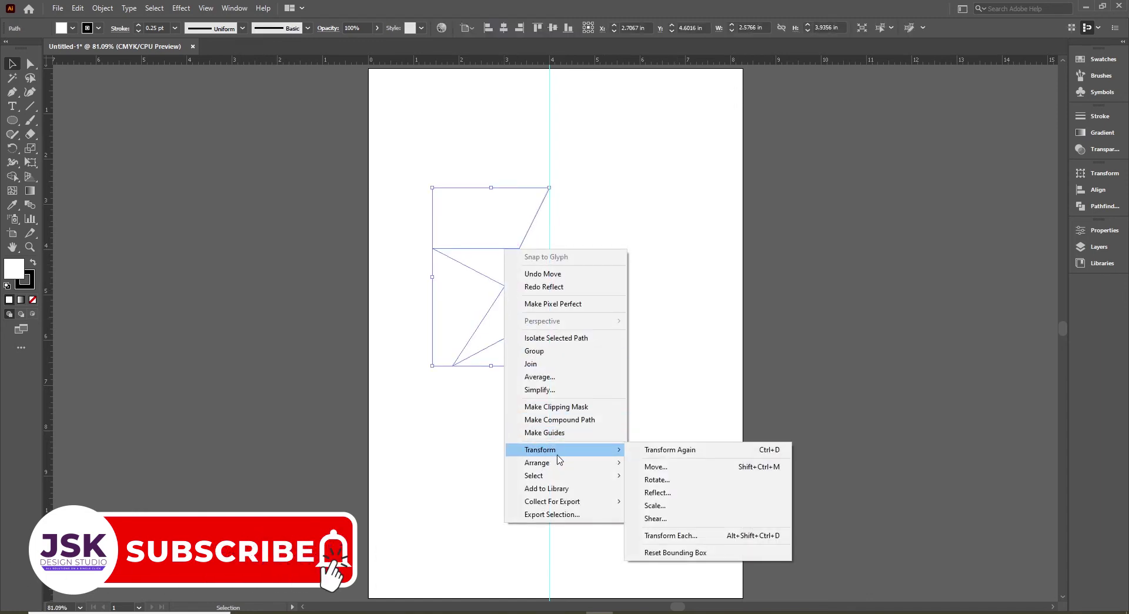
click(701, 496)
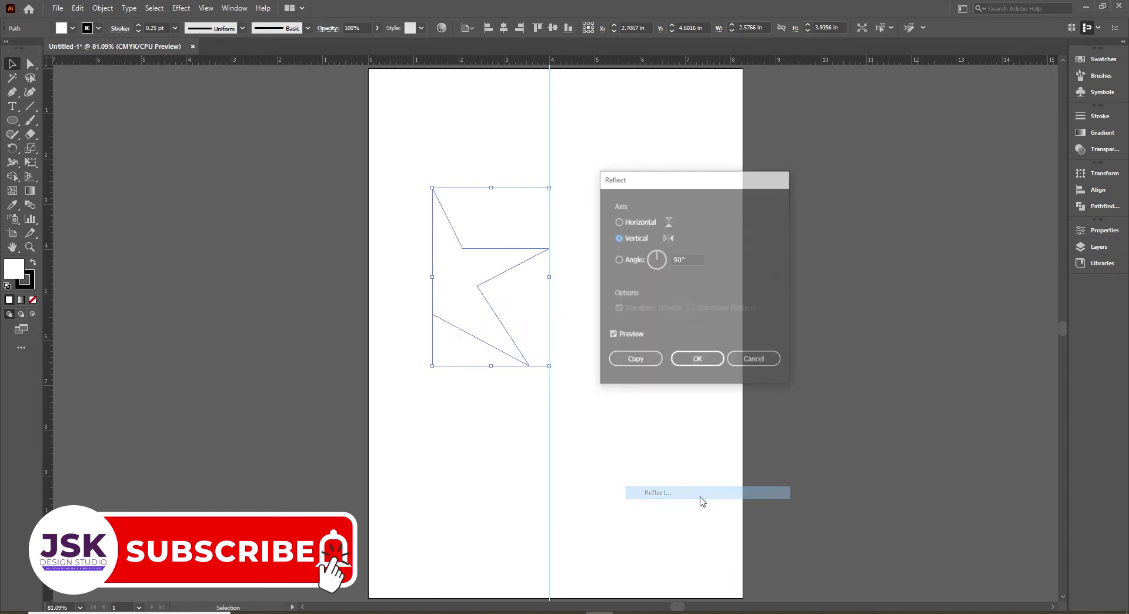
click(632, 361)
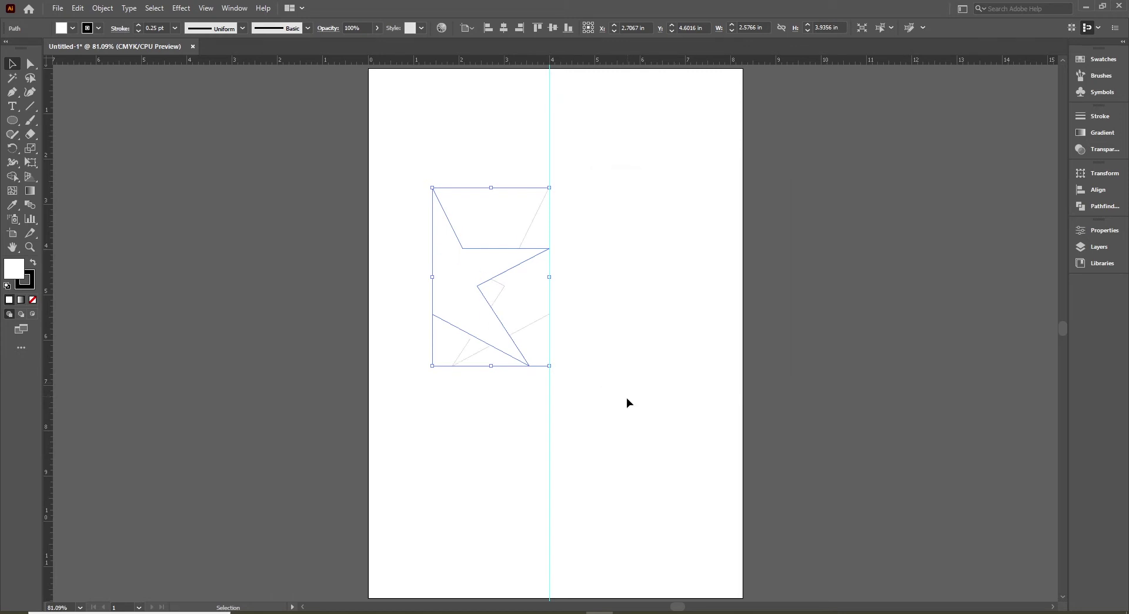
- Drag the mirrored half-star to the right of the guide, facing the original half
click(638, 226)
drag(449, 222, 607, 218)
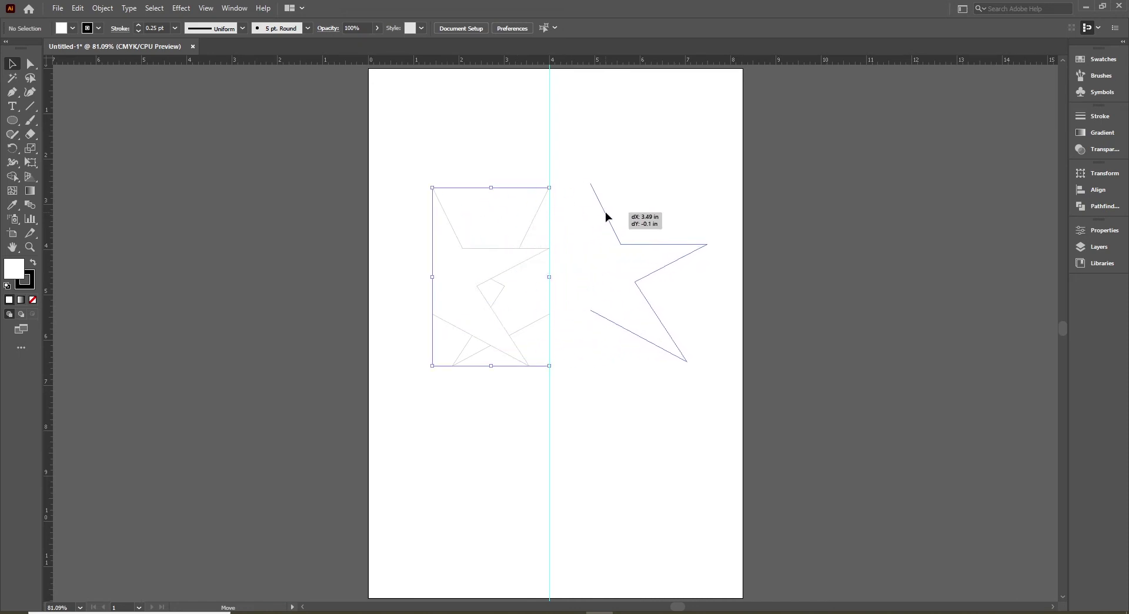
drag(608, 218, 603, 222)
click(638, 188)
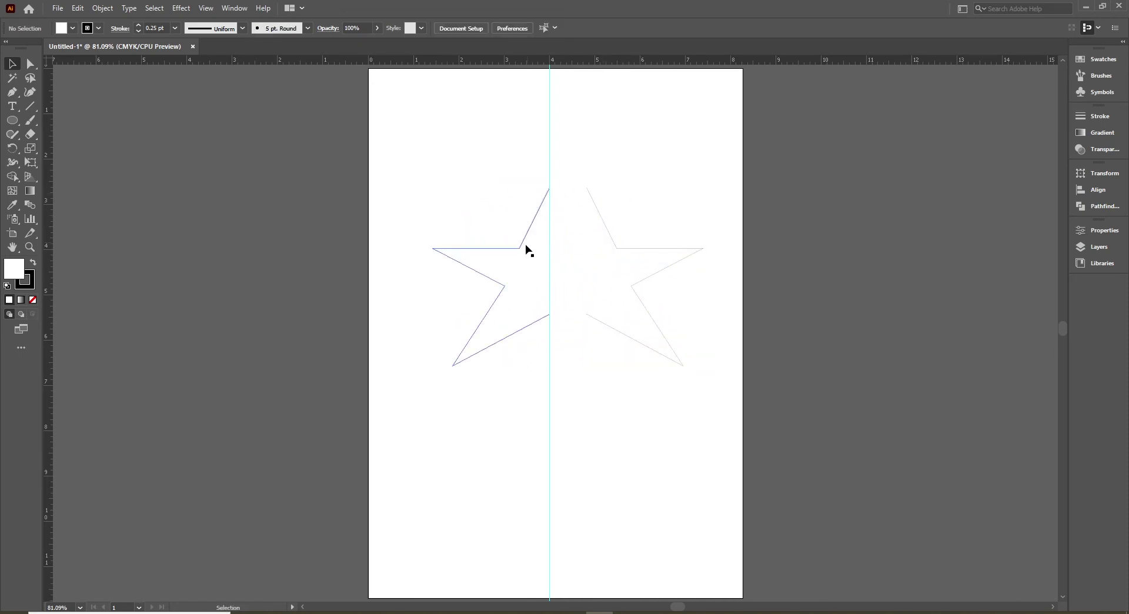
click(522, 248)
click(574, 151)
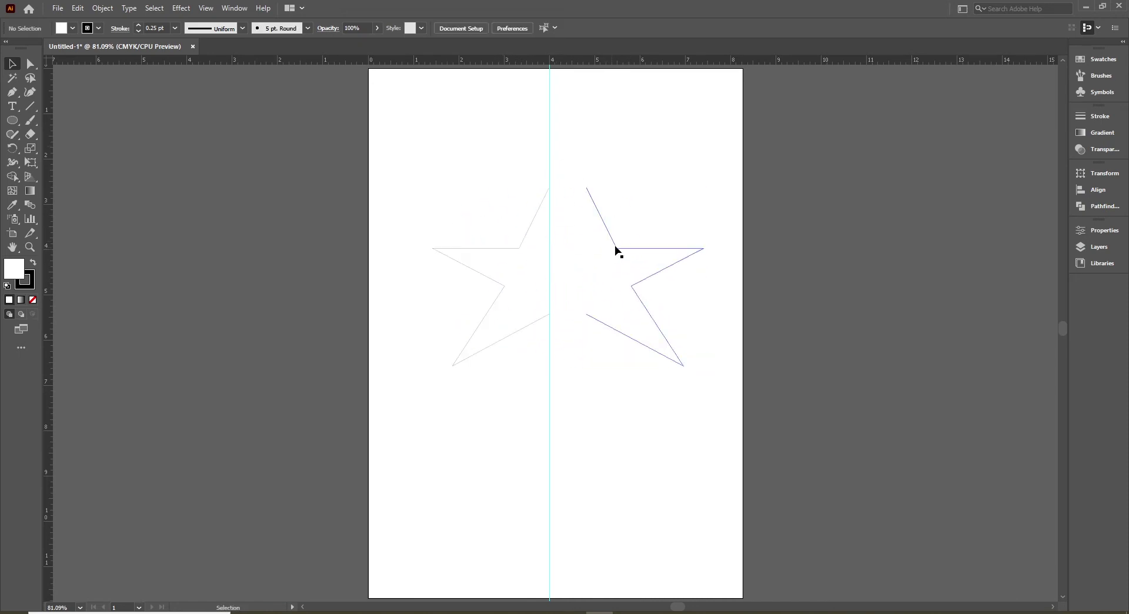
- Zoom in and out with the Zoom tool to inspect the two star halves
click(573, 310)
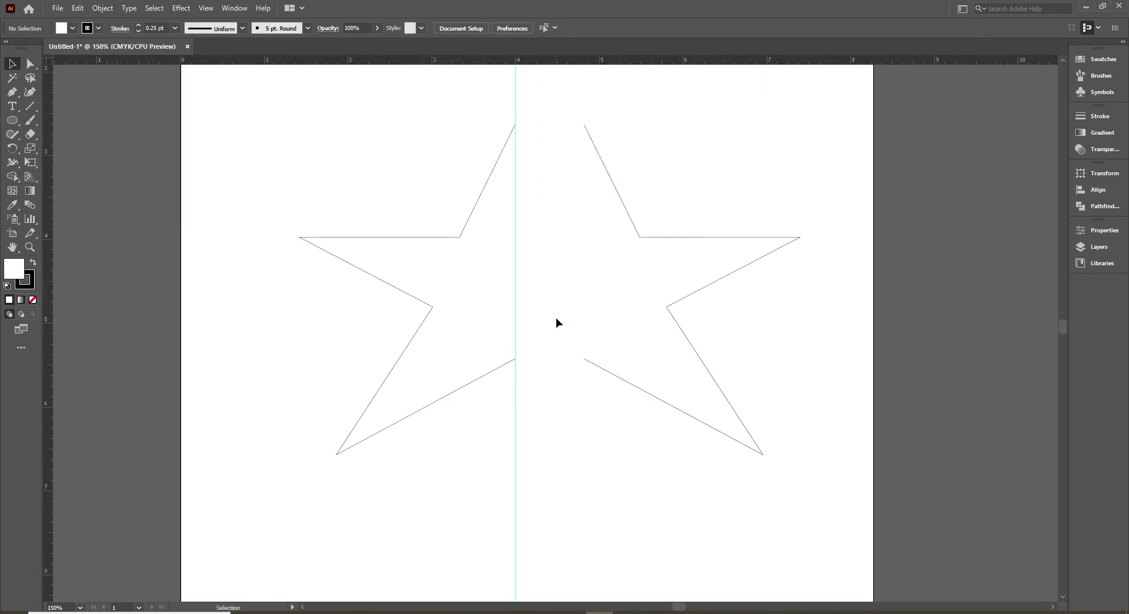
click(28, 251)
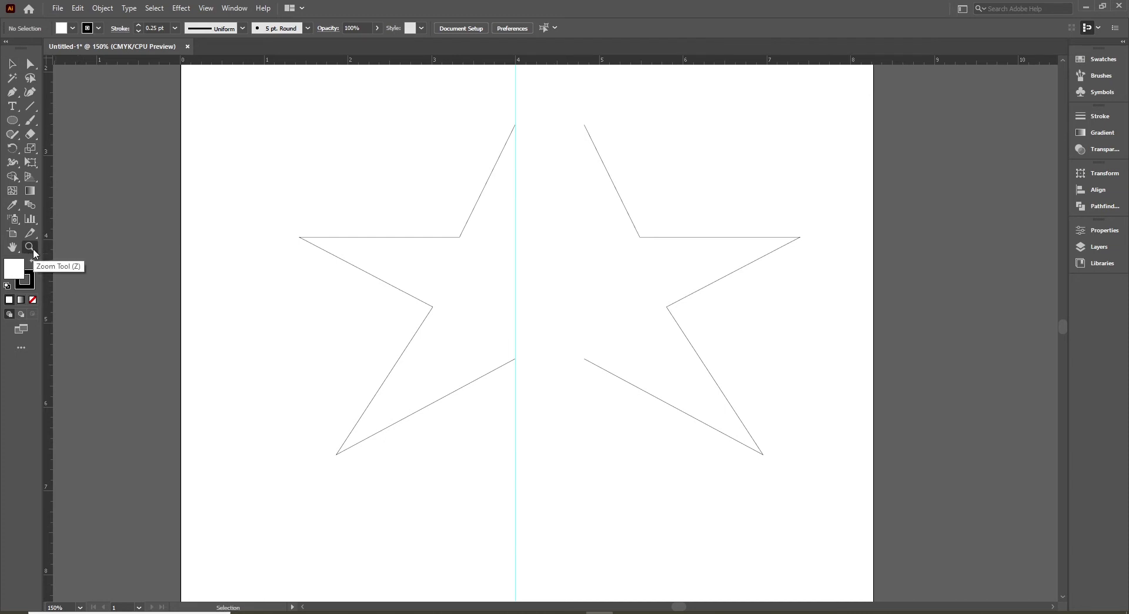
click(554, 252)
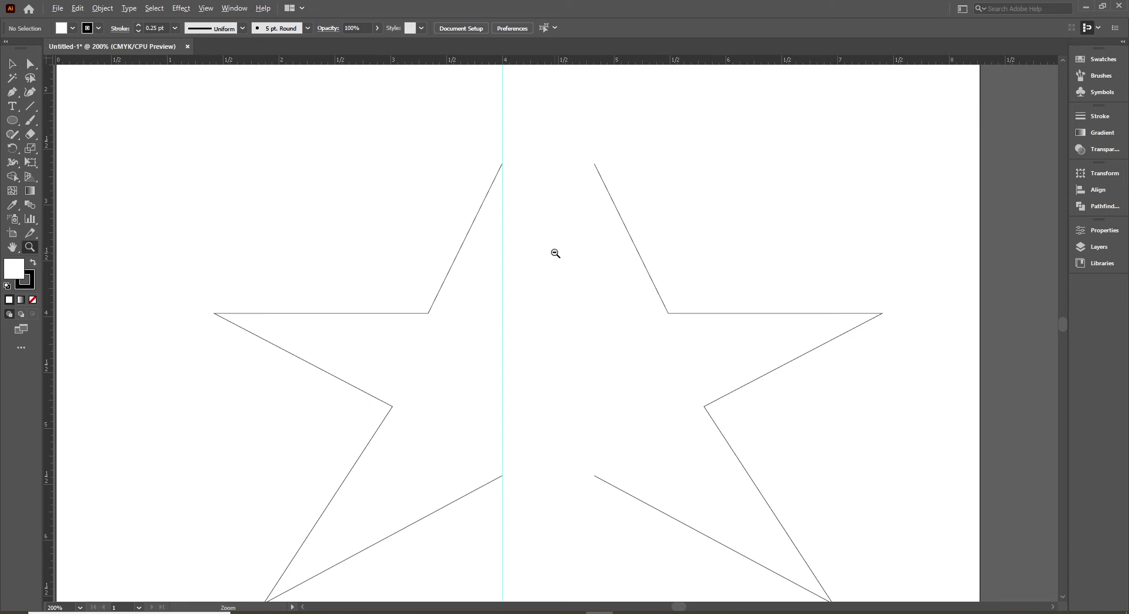
alt+click(549, 297)
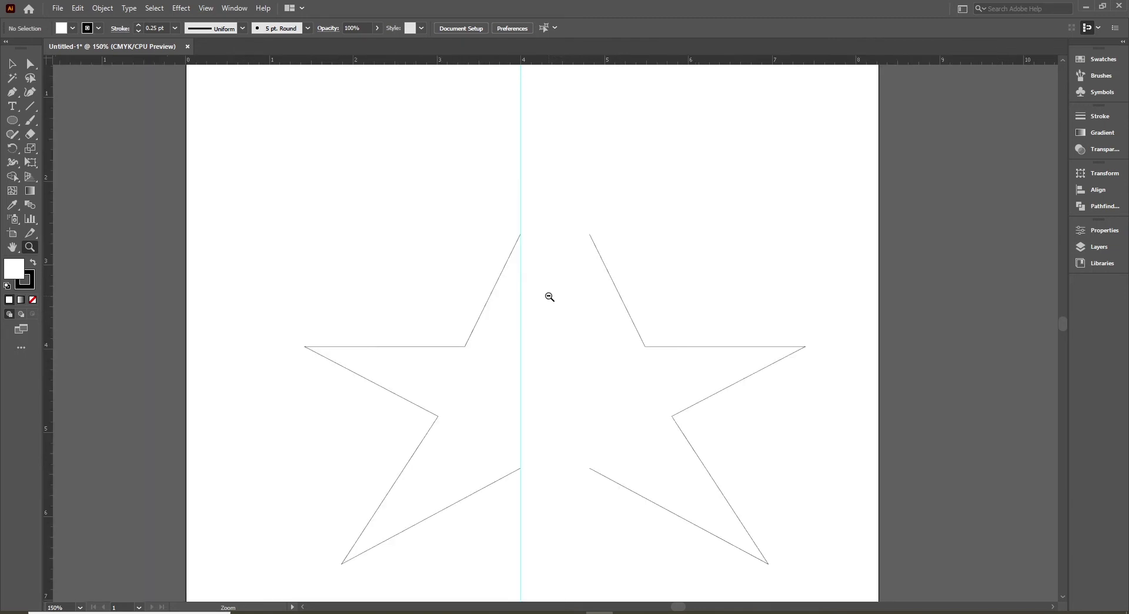
alt+click(549, 297)
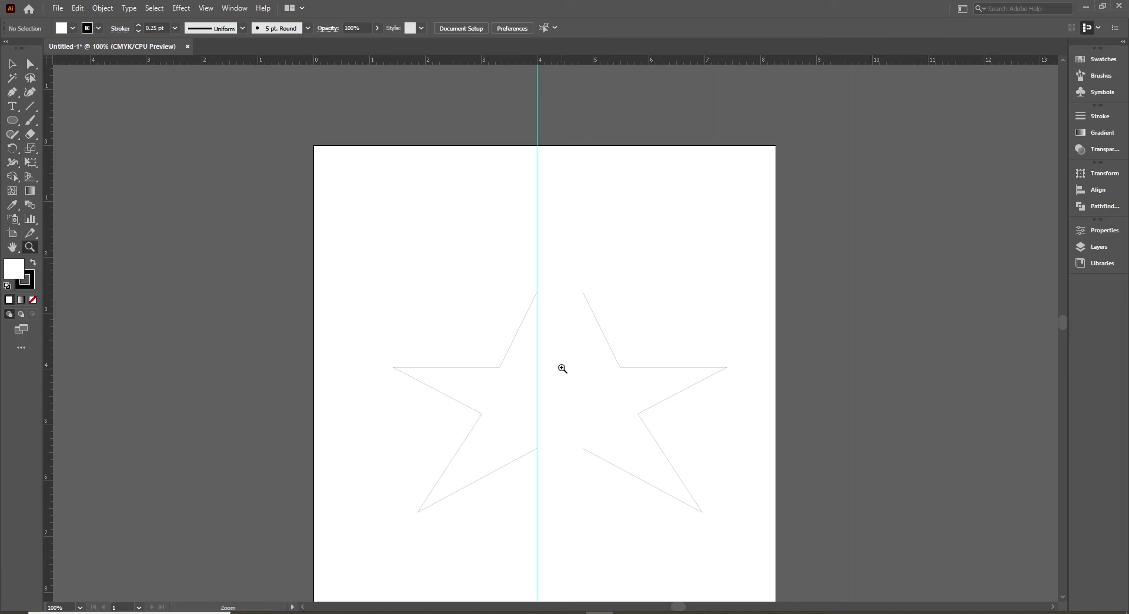
click(563, 399)
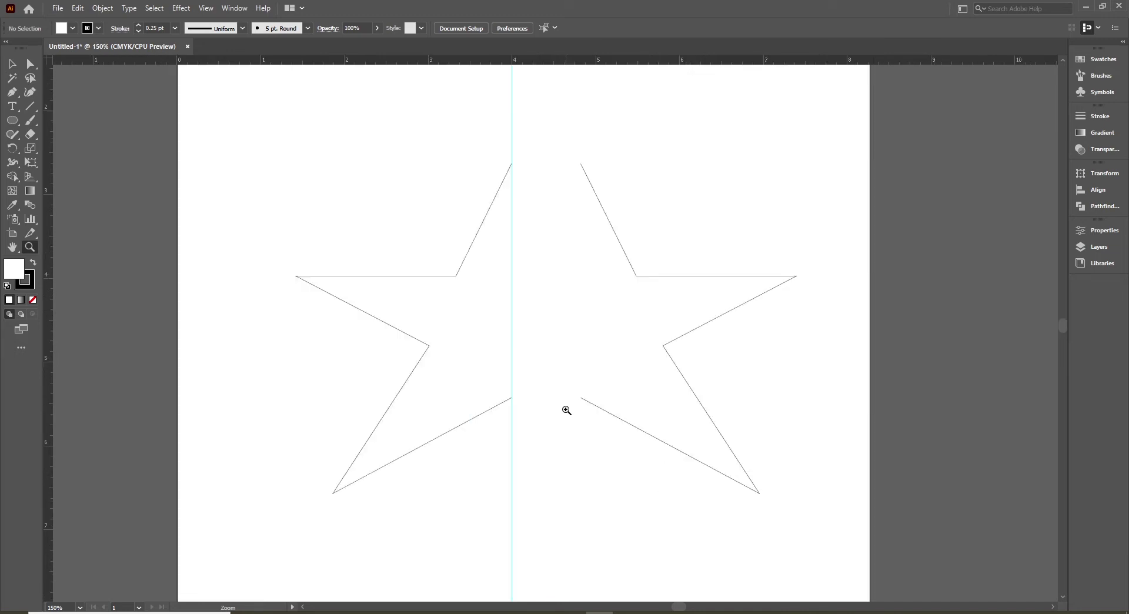
- Hide the guide, then try sliding the right star half against the left, undoing each attempt
key(v)
click(595, 194)
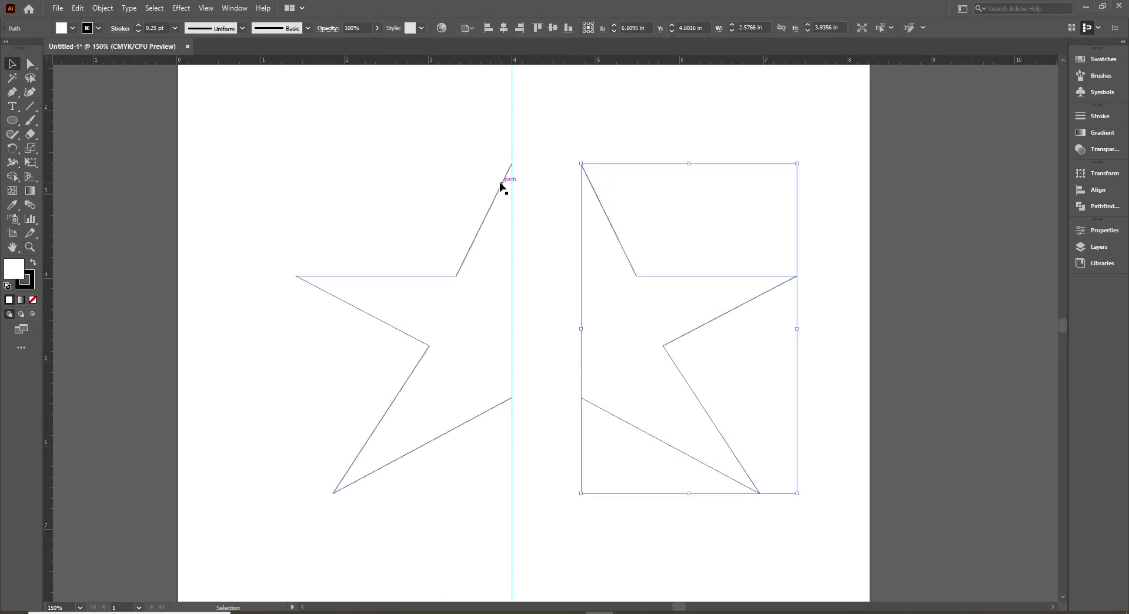
click(546, 144)
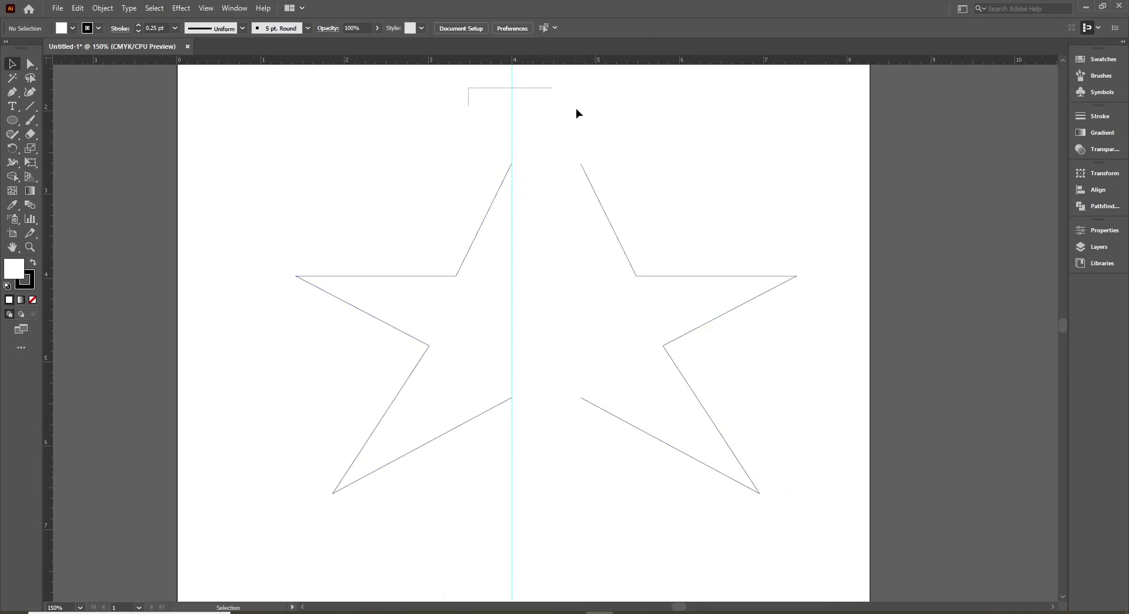
key(ctrl+semicolon)
drag(591, 186, 525, 183)
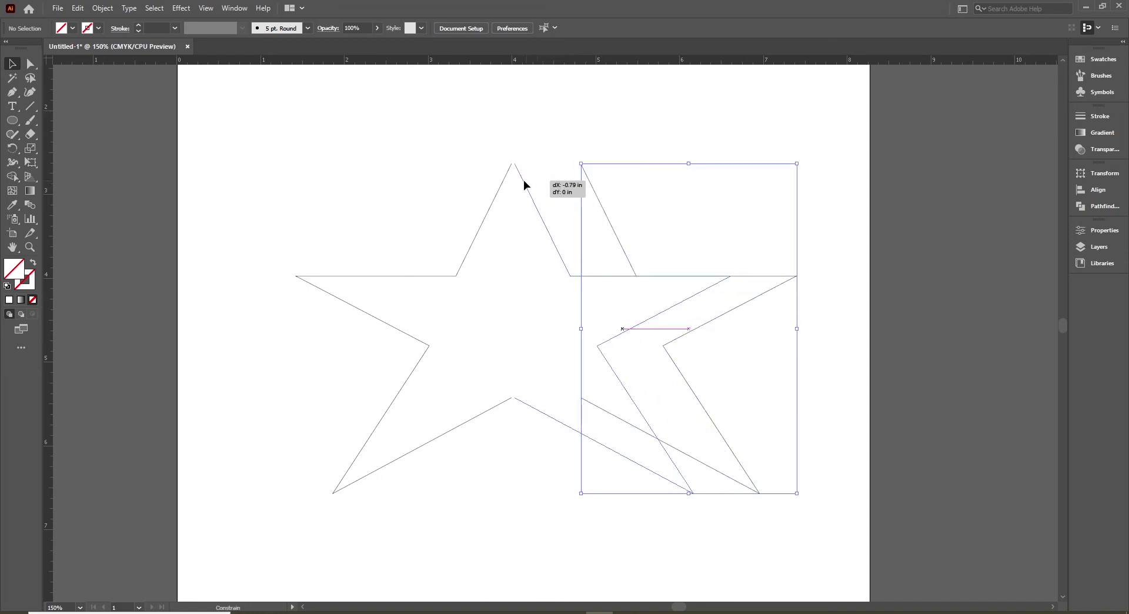
drag(525, 182, 522, 180)
key(ctrl+z)
click(530, 120)
drag(595, 194, 523, 190)
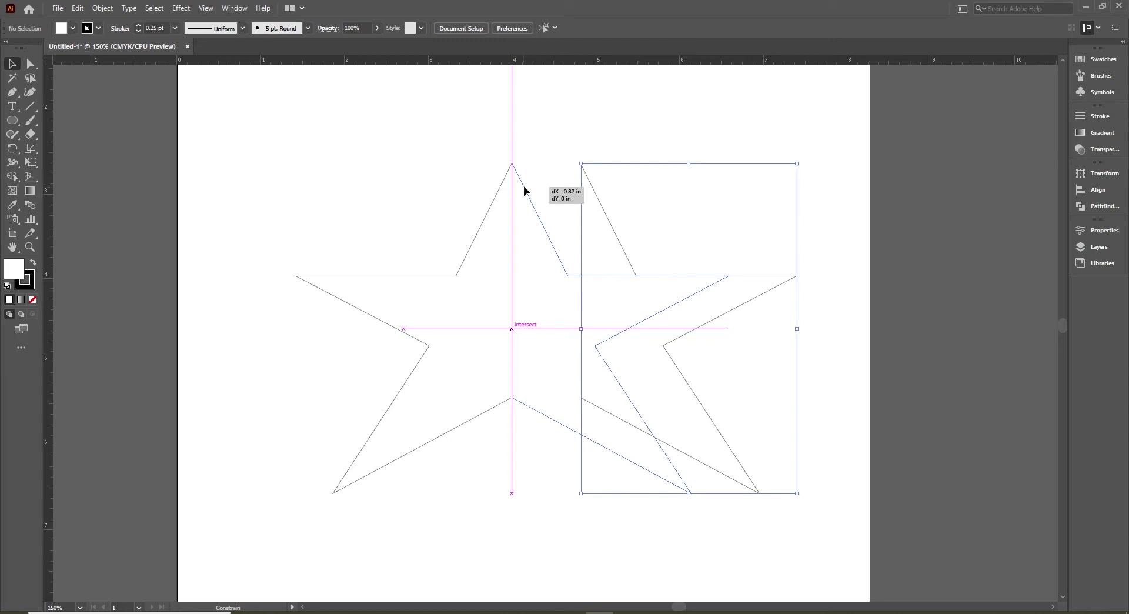
drag(524, 186, 522, 185)
key(ctrl+z)
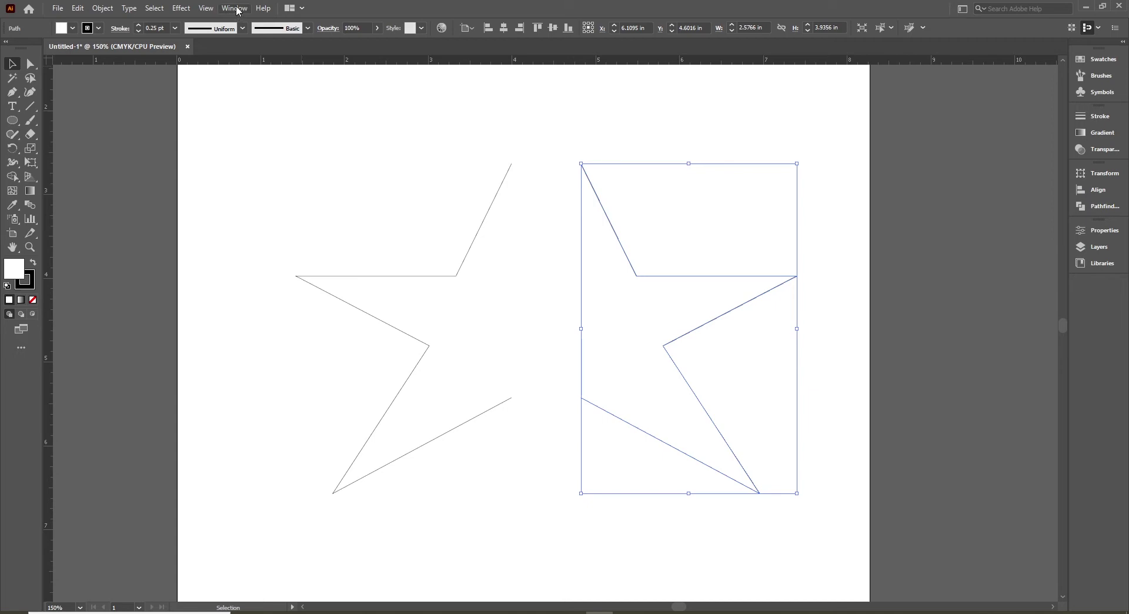
- Turn off Smart Guides in the View menu and drag the right half again
click(238, 10)
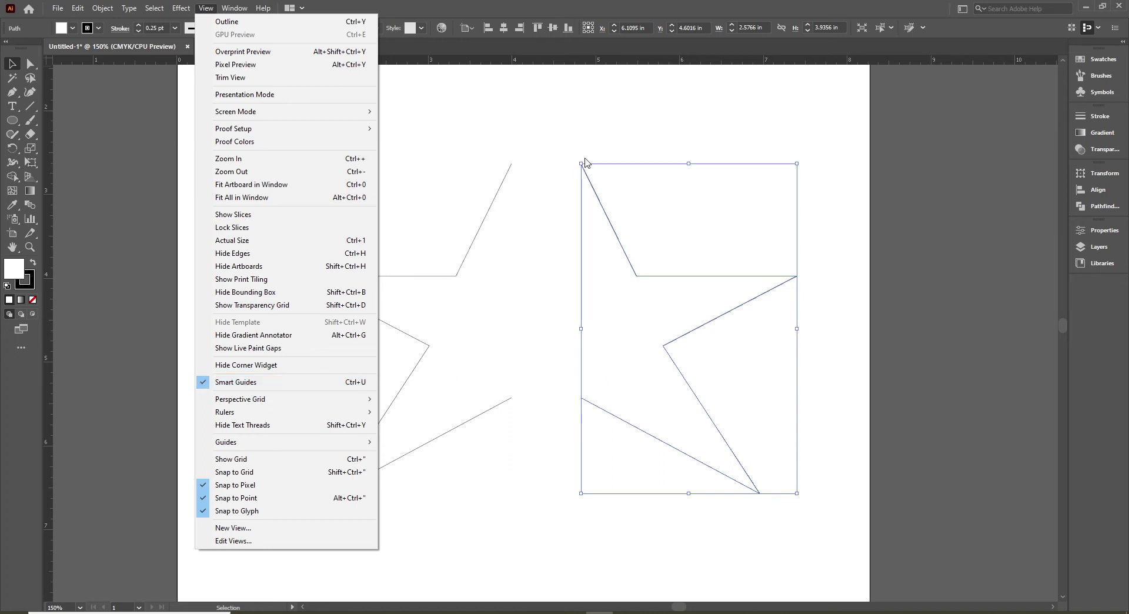
click(204, 384)
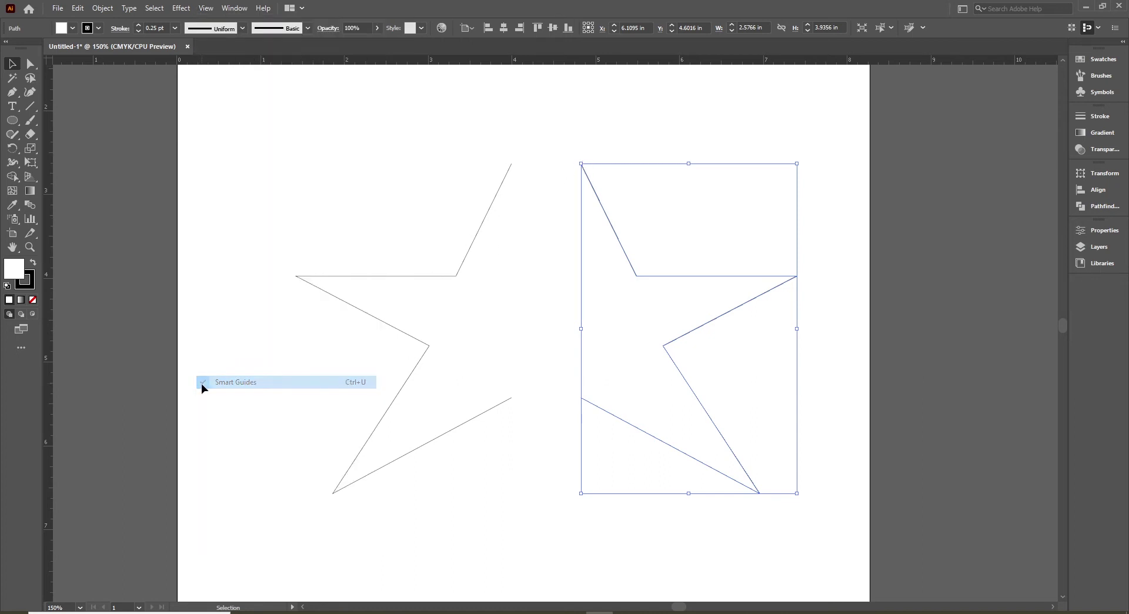
click(328, 199)
drag(593, 194, 542, 198)
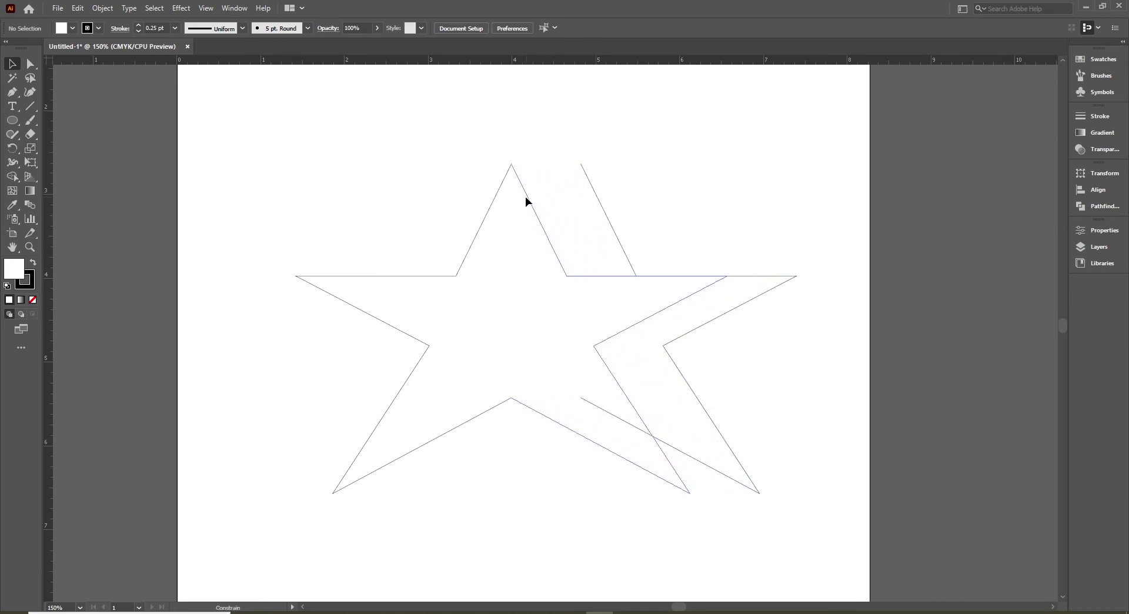
drag(543, 198, 585, 206)
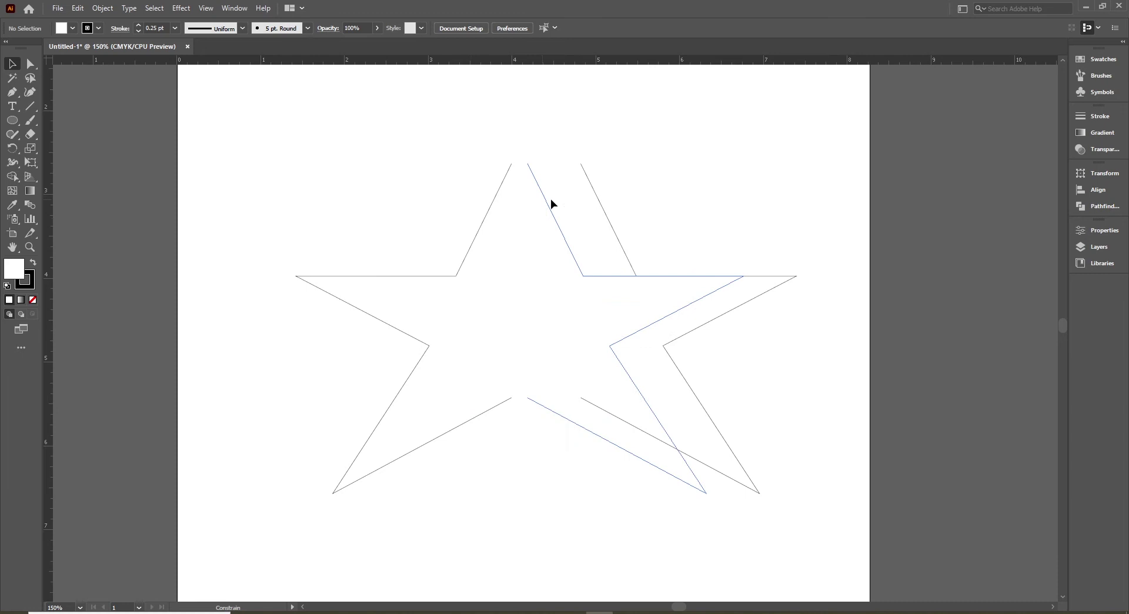
drag(584, 204, 594, 194)
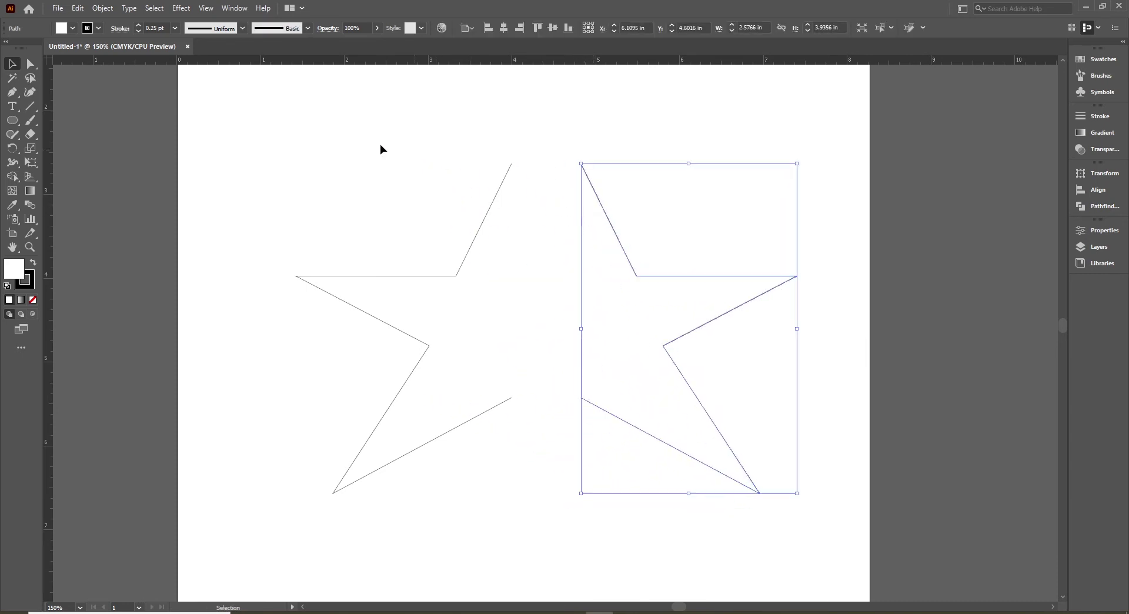
- Re-enable Smart Guides and slide the right star half left until it meets the left half
click(204, 8)
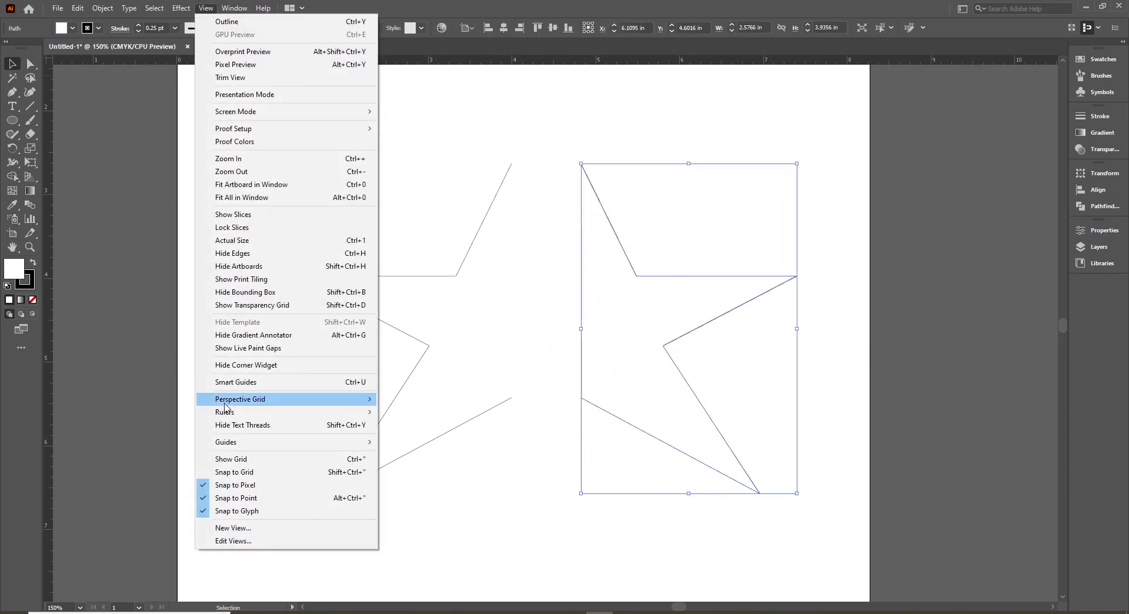
click(278, 382)
click(513, 256)
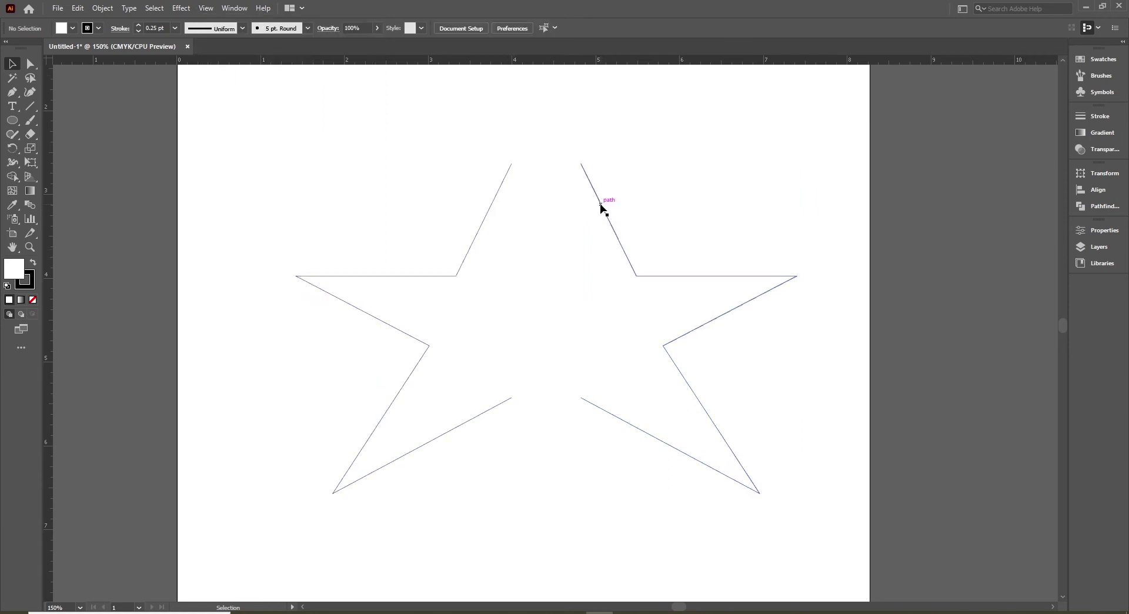
drag(600, 204, 531, 203)
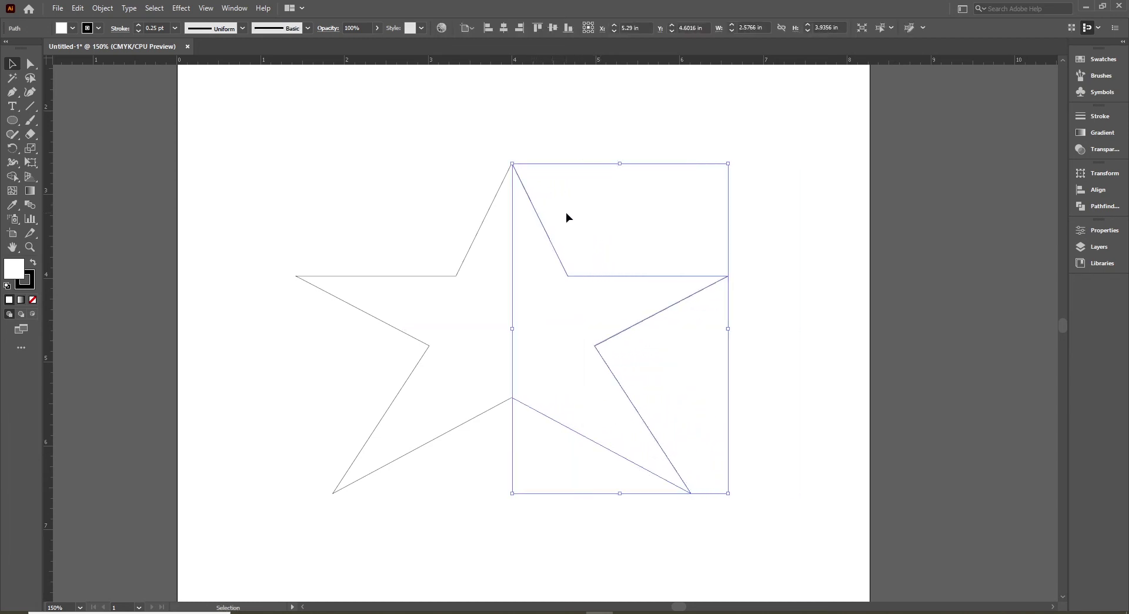
click(601, 214)
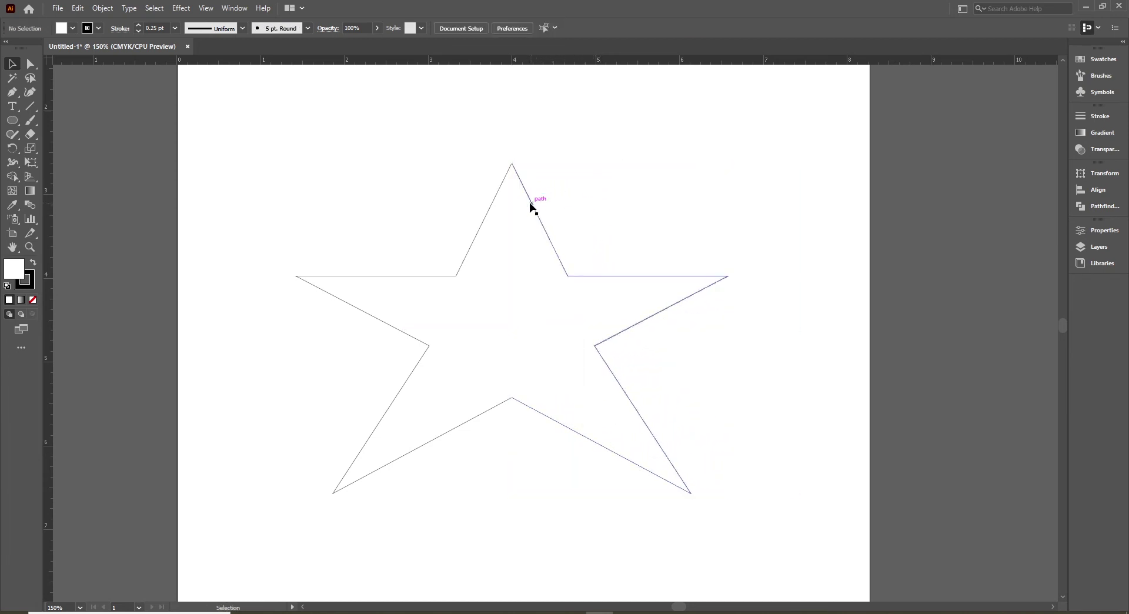
- Test pulling the halves apart, undo to reassemble the star, and reselect the right half
drag(535, 207, 634, 207)
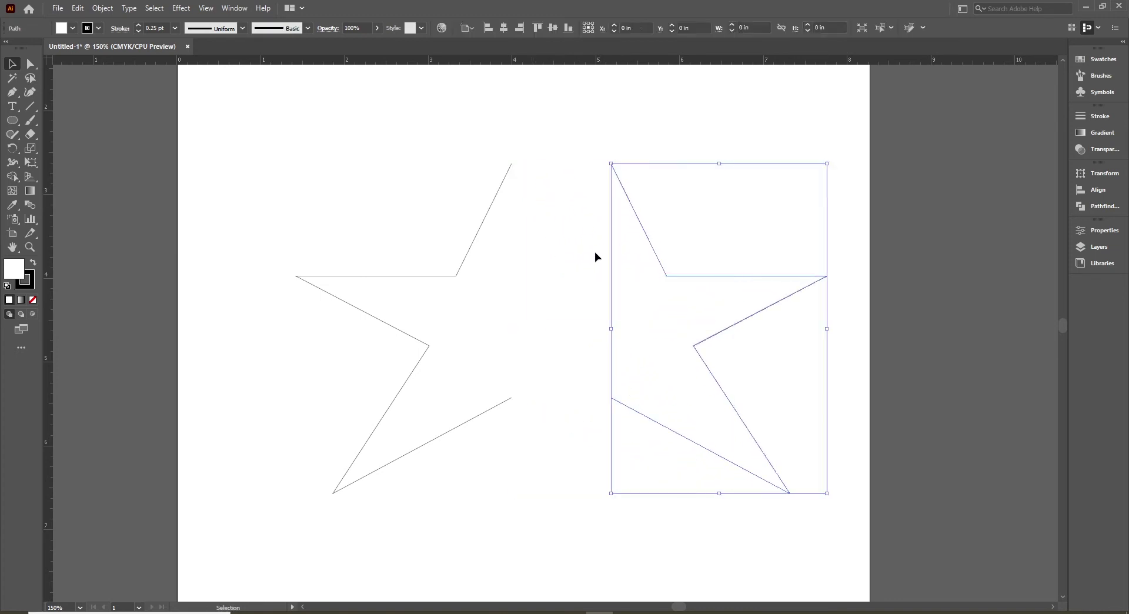
drag(471, 245, 387, 249)
key(ctrl+z)
key(ctrl+z)
click(477, 154)
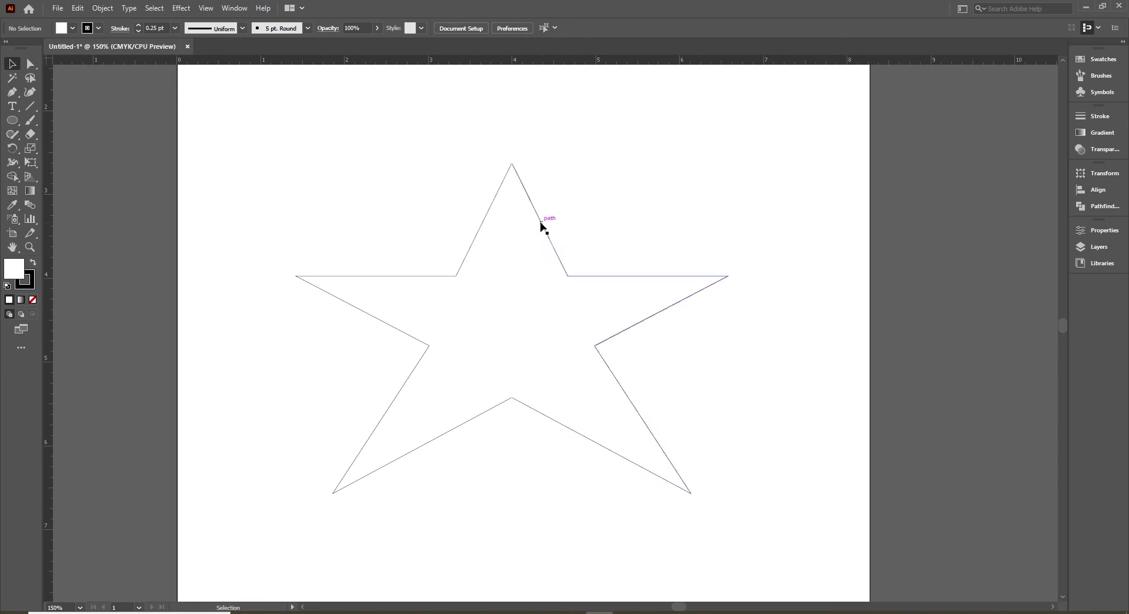
click(548, 243)
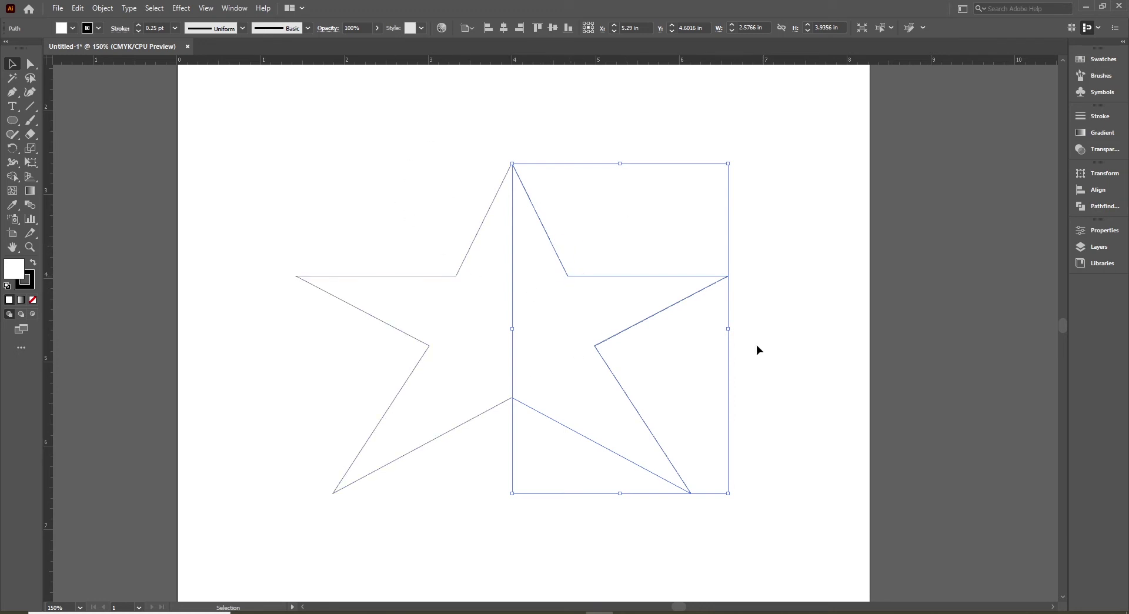
click(382, 184)
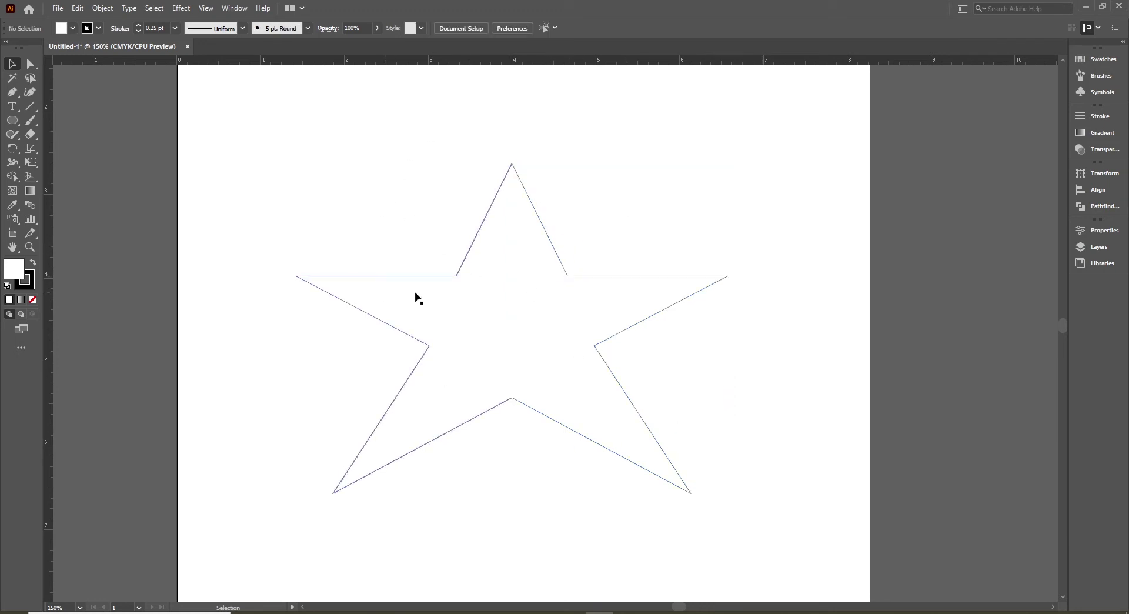
click(547, 227)
click(72, 27)
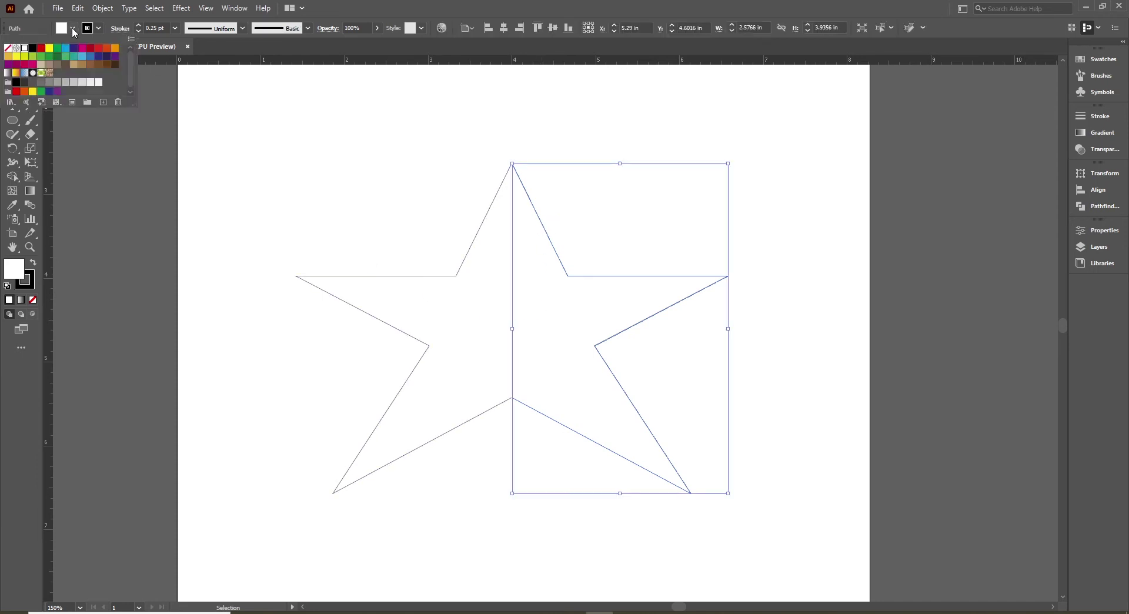
click(49, 47)
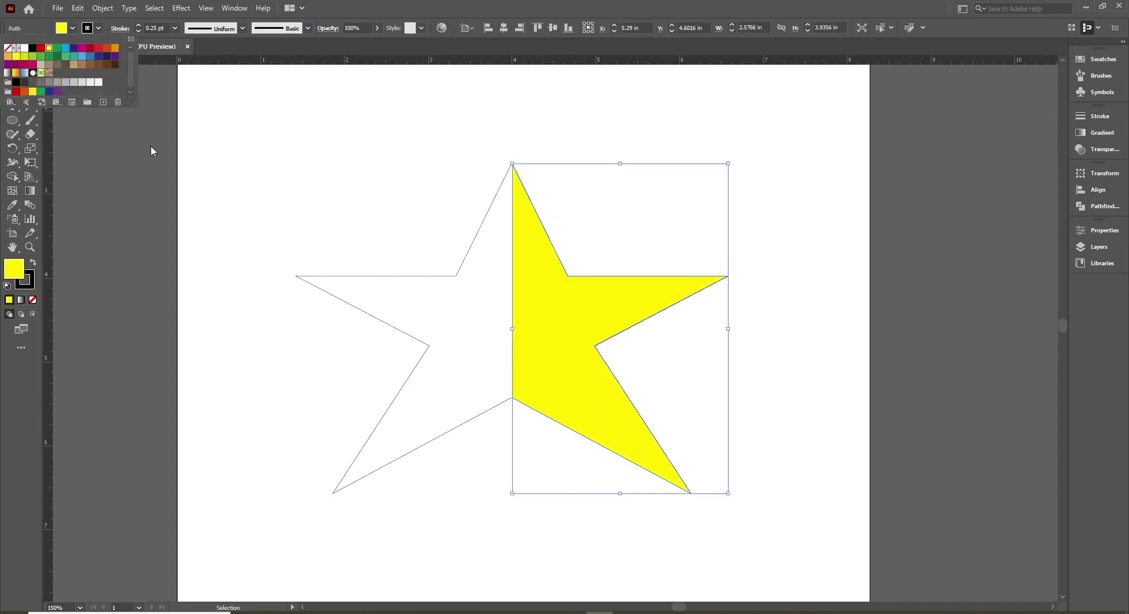
click(382, 182)
click(607, 267)
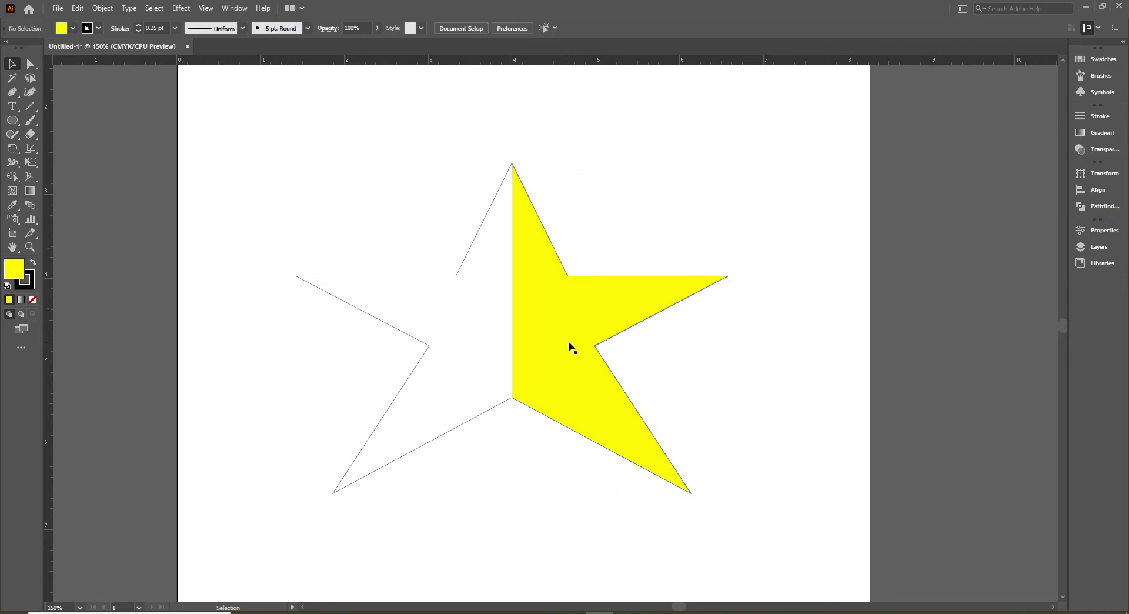
click(456, 277)
click(467, 239)
drag(474, 244, 444, 238)
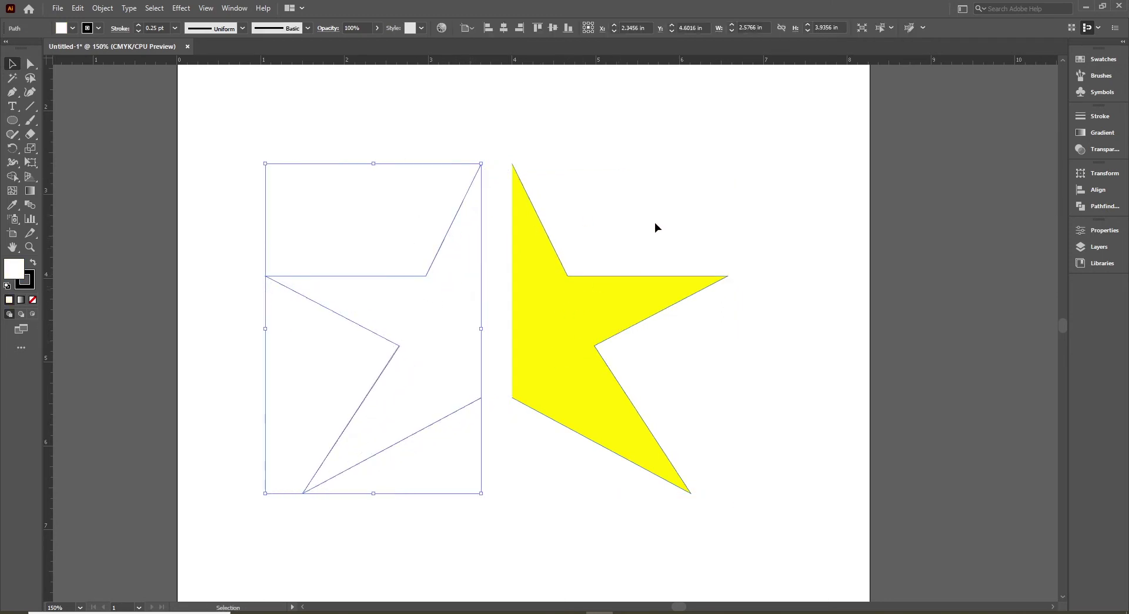
key(ctrl+z)
key(ctrl+shift+a)
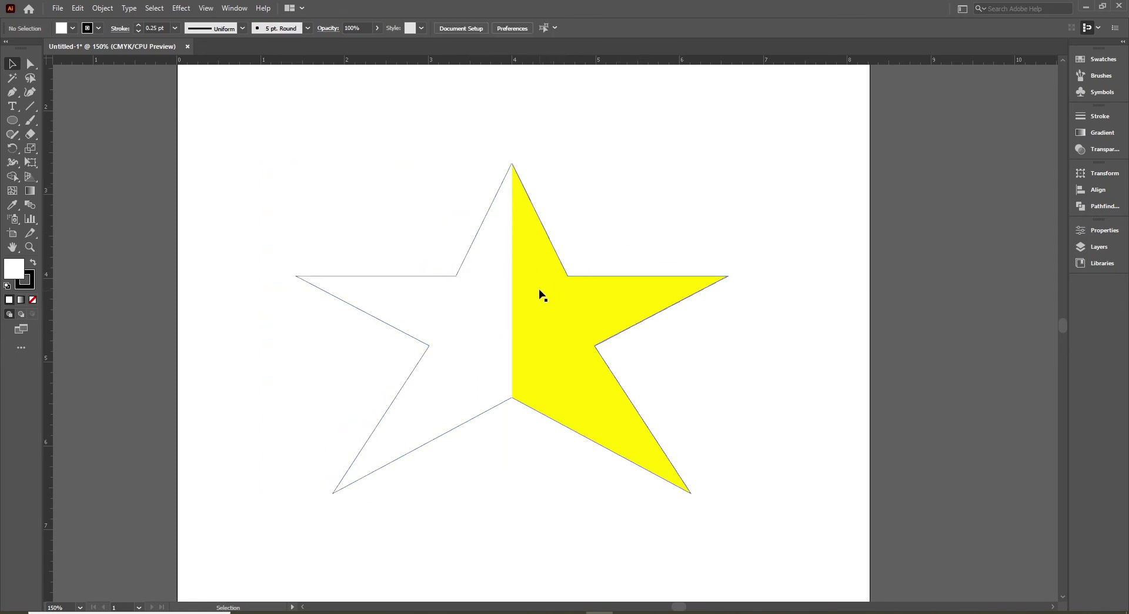
key(ctrl+z)
key(ctrl+shift+a)
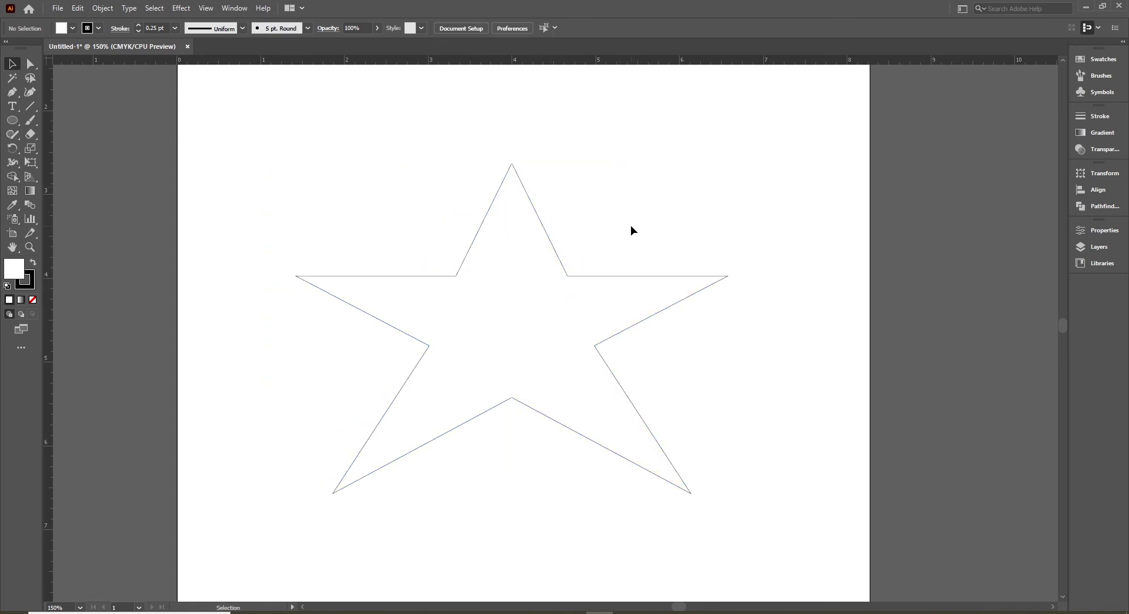
- Marquee the star halves' top anchors with Direct Selection and apply Join twice to close the path
click(590, 277)
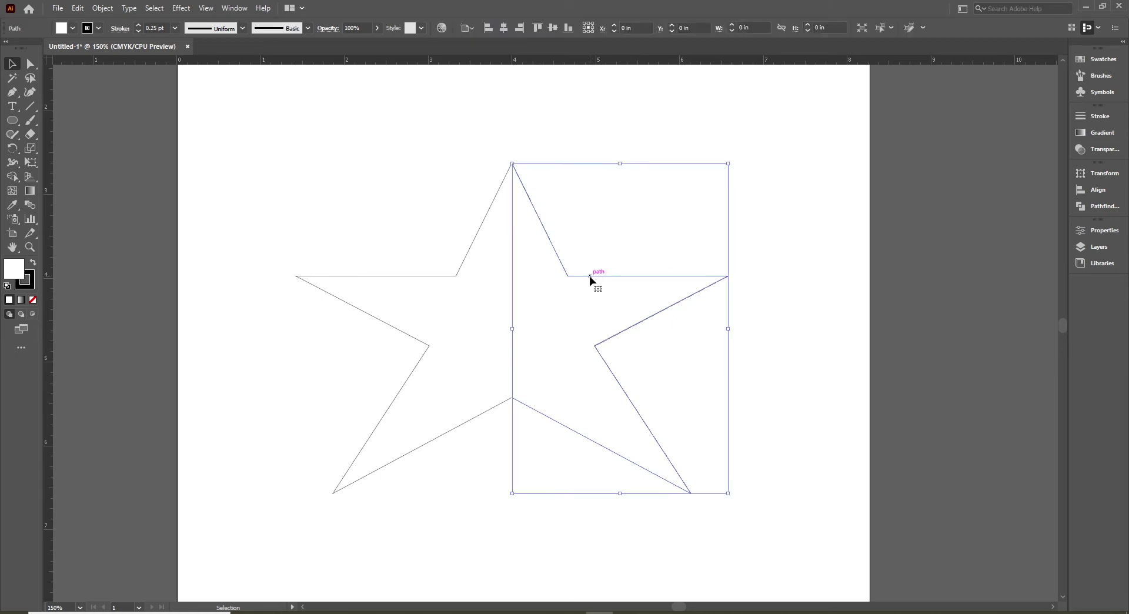
shift+click(453, 276)
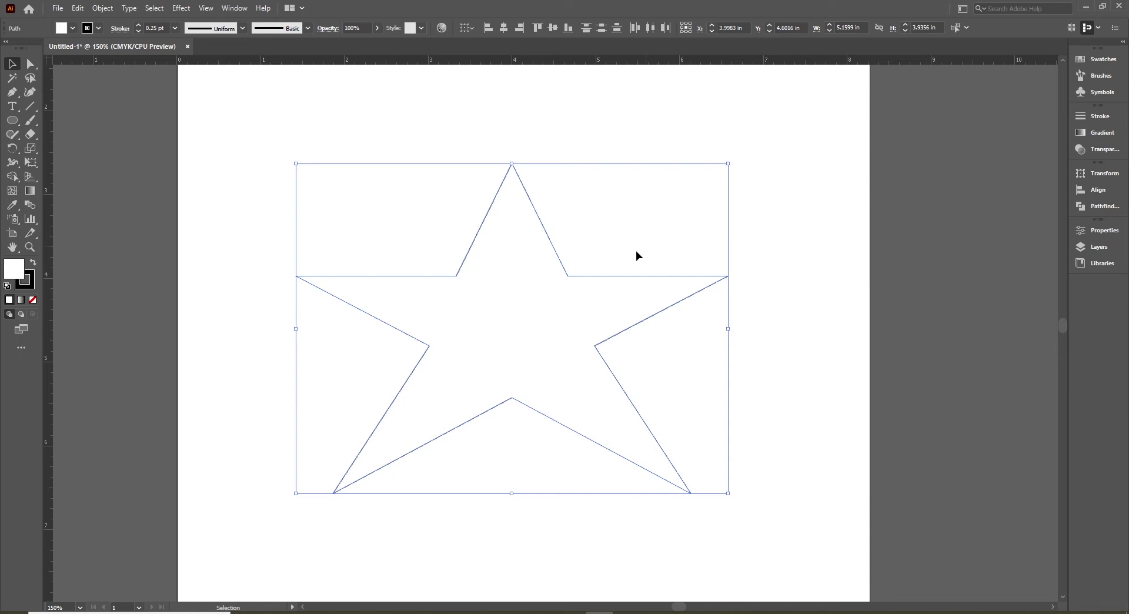
click(626, 236)
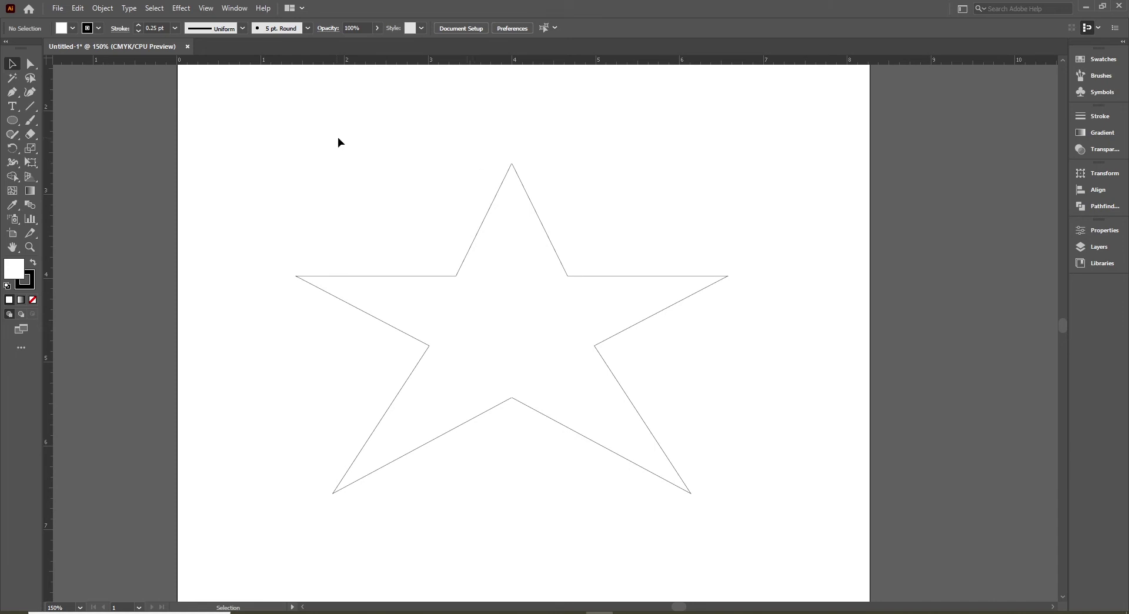
click(30, 65)
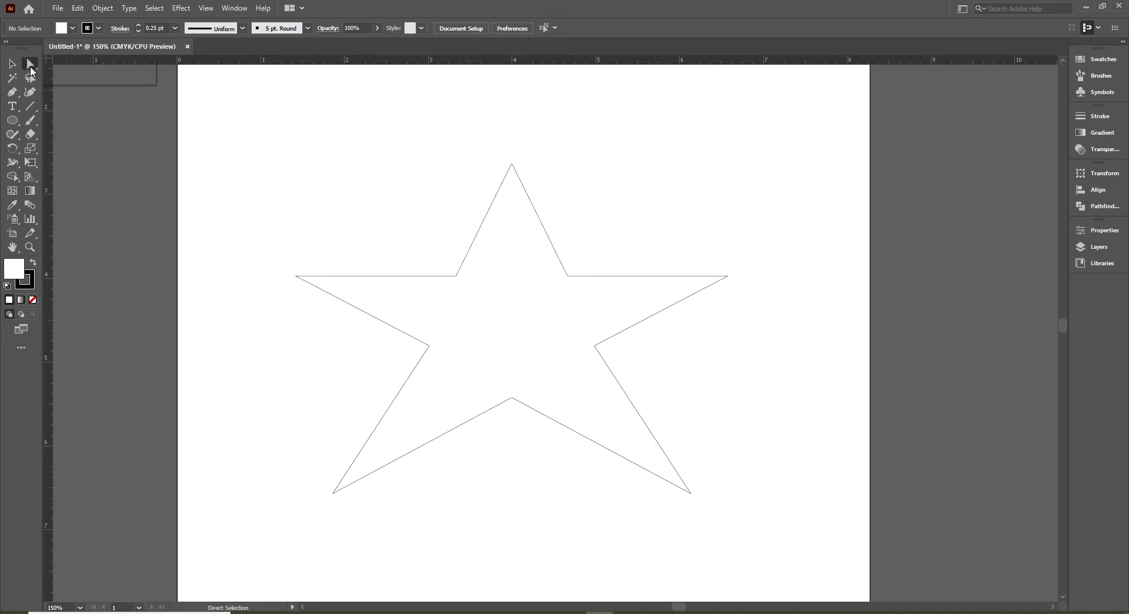
click(85, 61)
drag(497, 144, 524, 179)
right_click(527, 190)
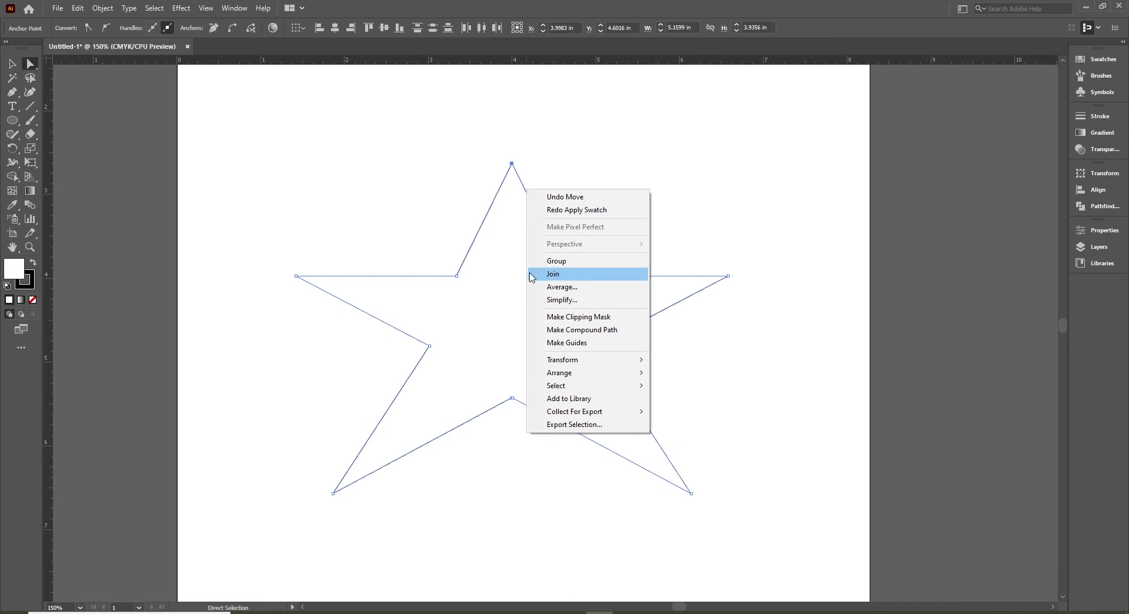
click(584, 278)
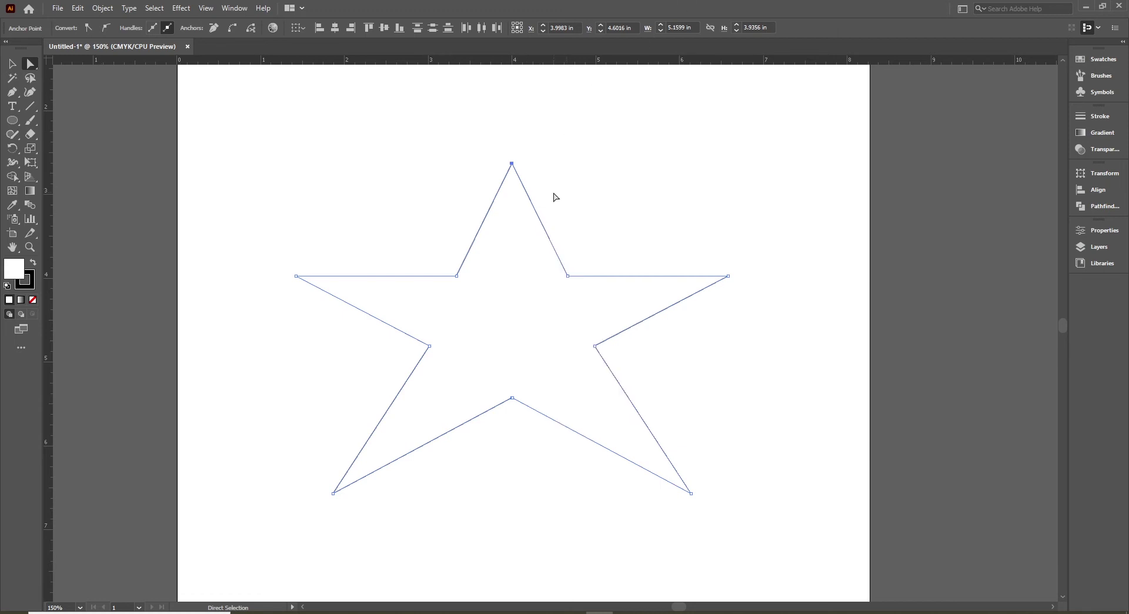
right_click(531, 199)
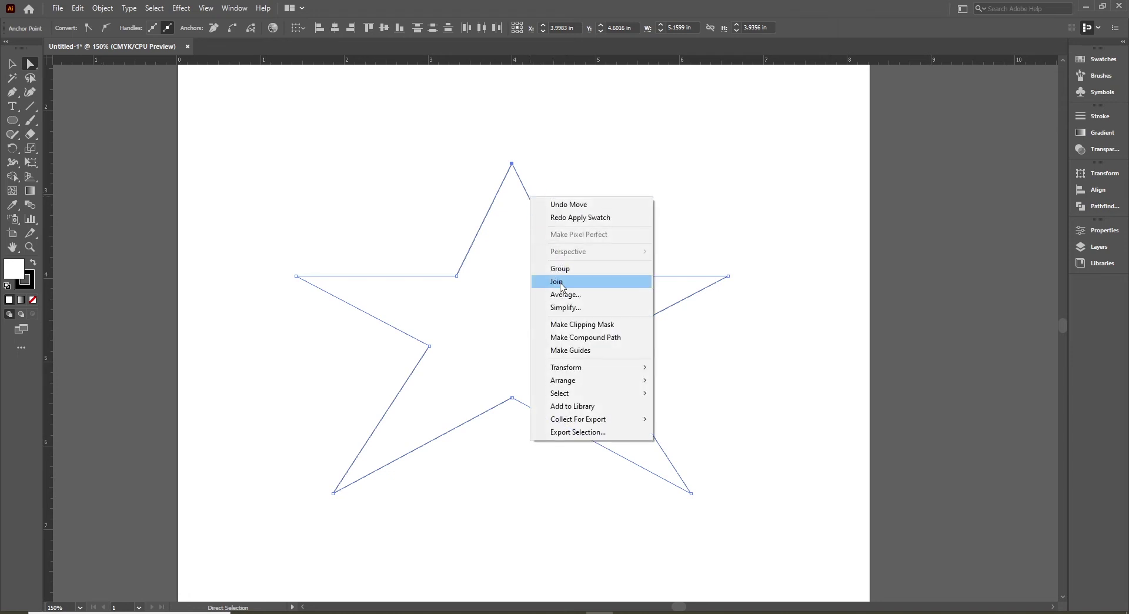
click(560, 284)
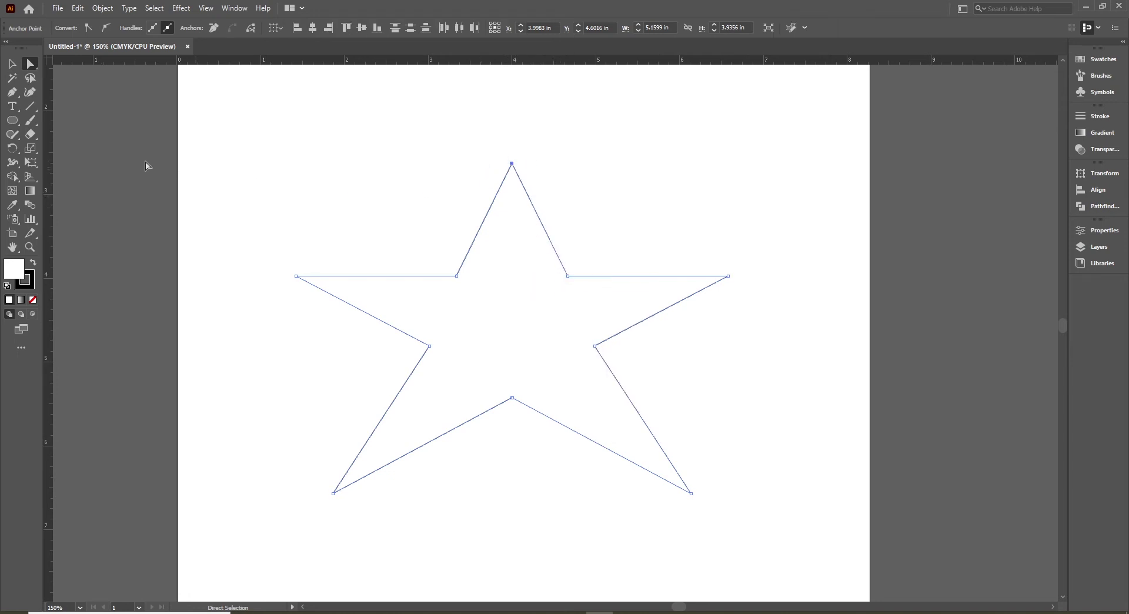
click(11, 63)
click(460, 227)
drag(505, 201, 456, 320)
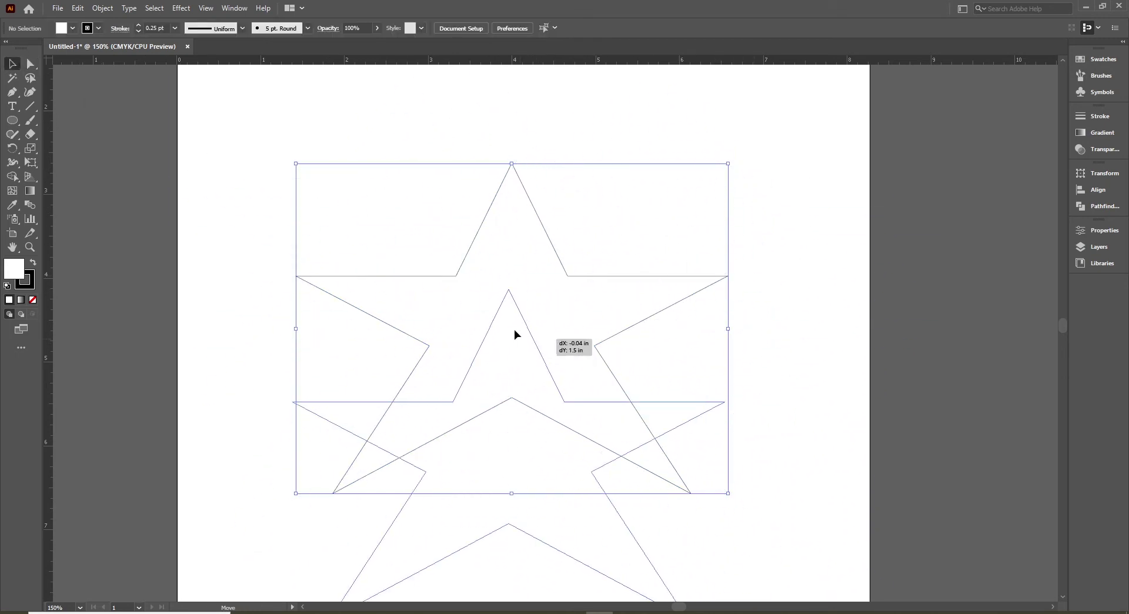
drag(456, 321, 547, 219)
key(ctrl+z)
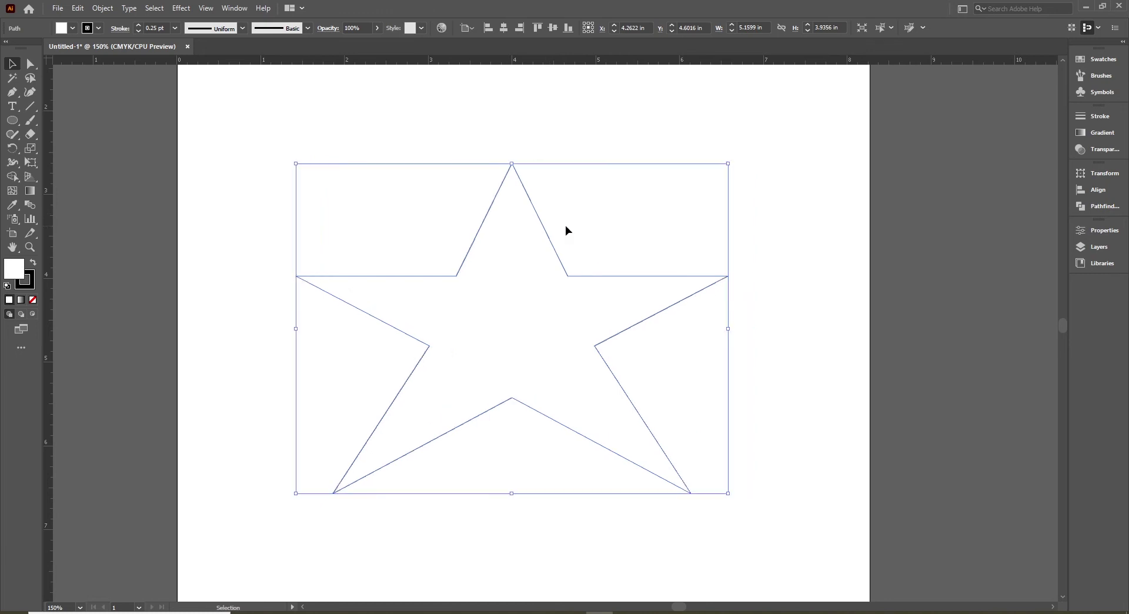
click(565, 225)
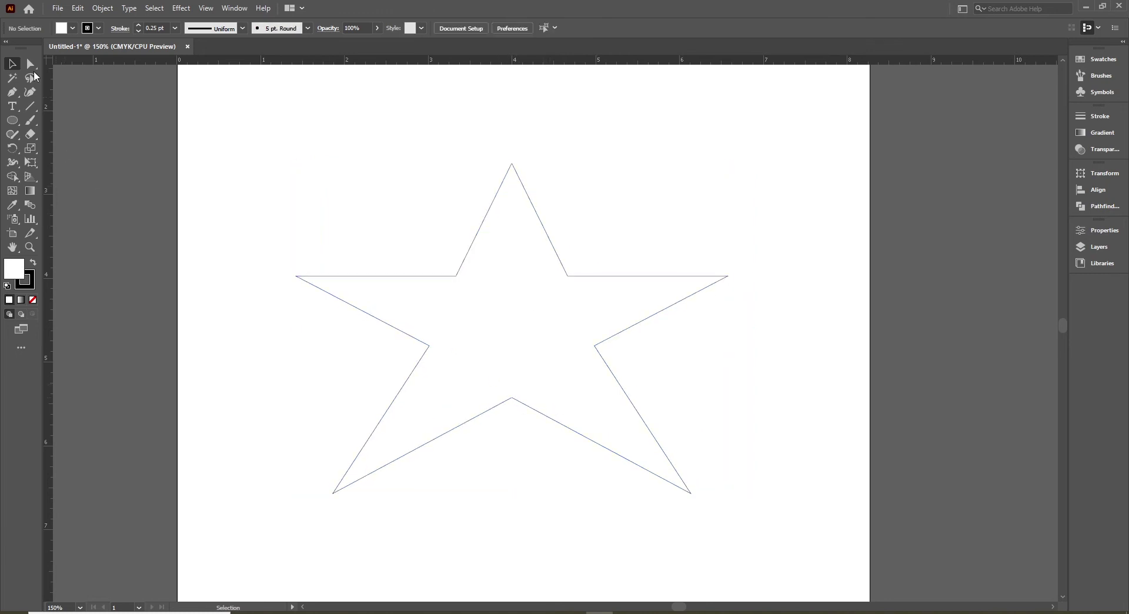
key(a)
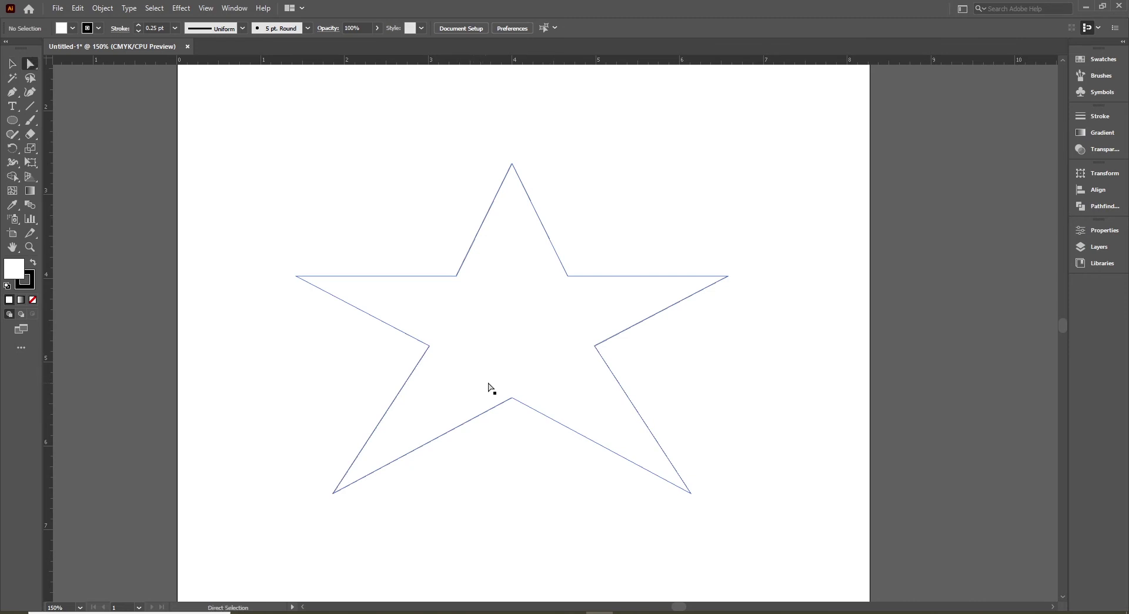
drag(493, 376, 544, 394)
key(ctrl+z)
click(496, 434)
drag(492, 438, 524, 381)
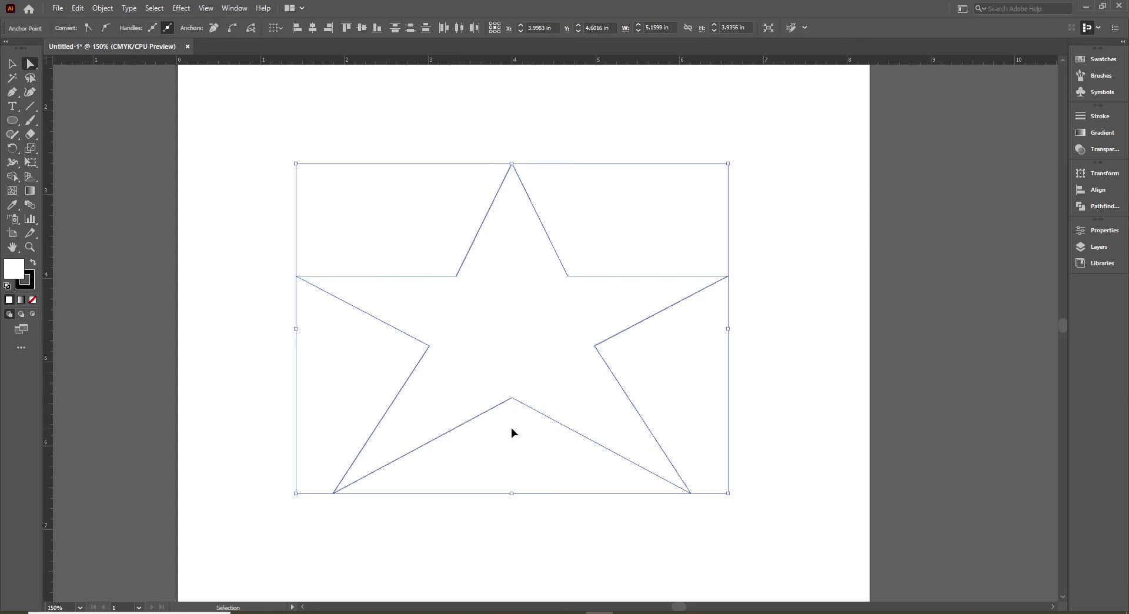
click(511, 478)
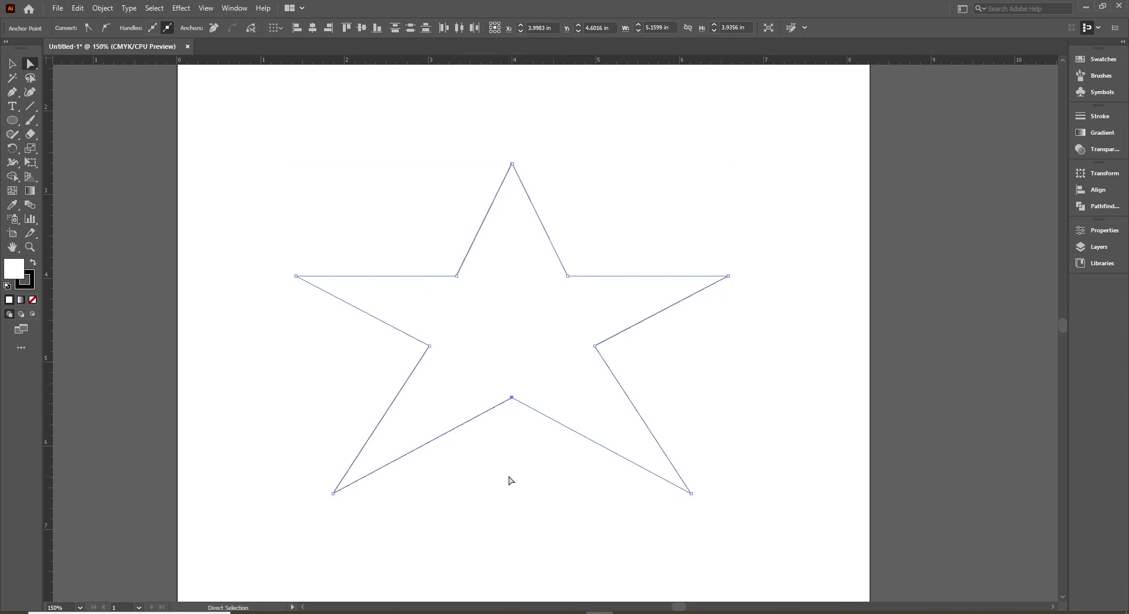
click(520, 404)
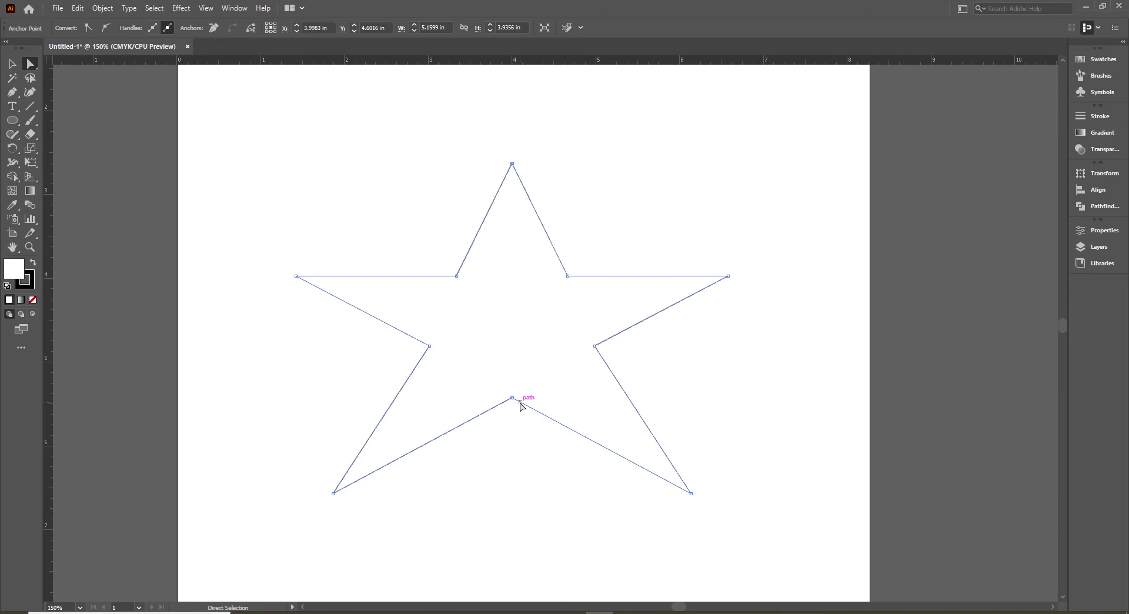
click(504, 469)
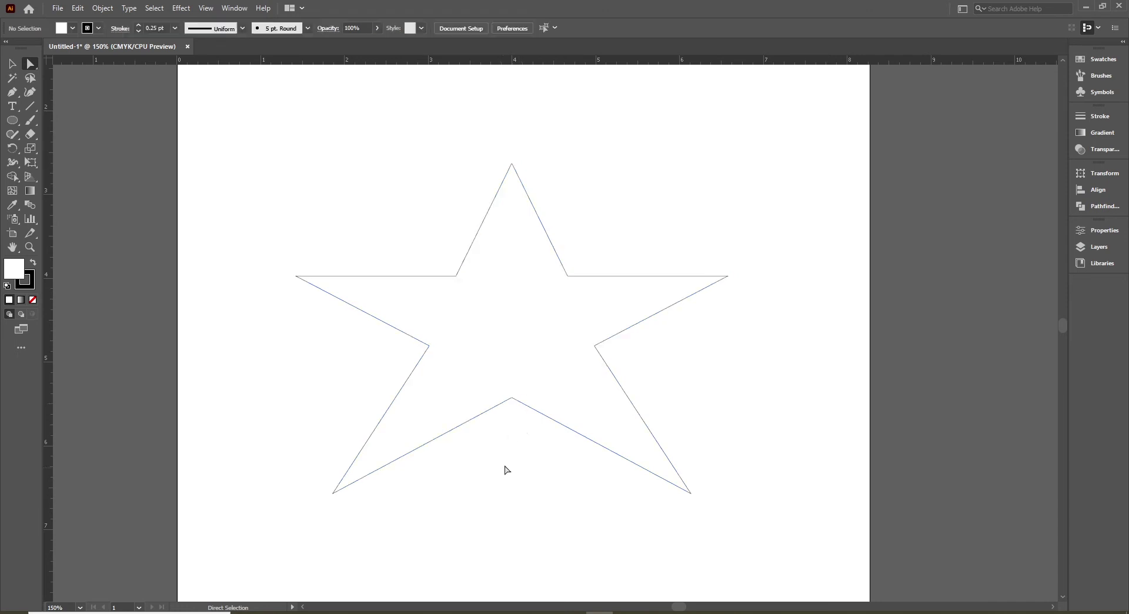
click(536, 412)
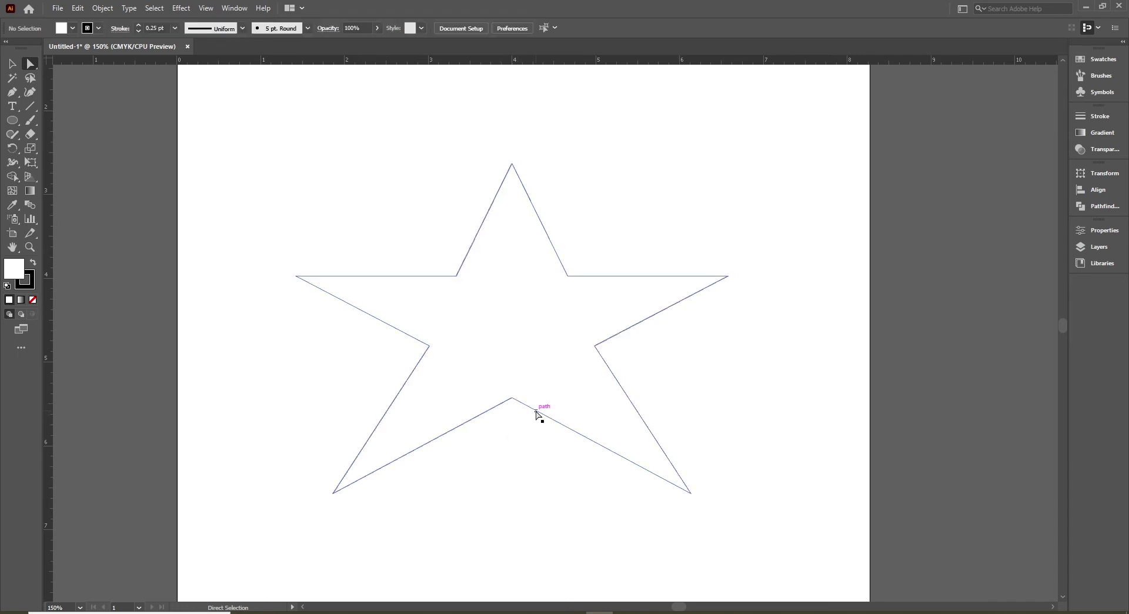
click(249, 202)
click(11, 64)
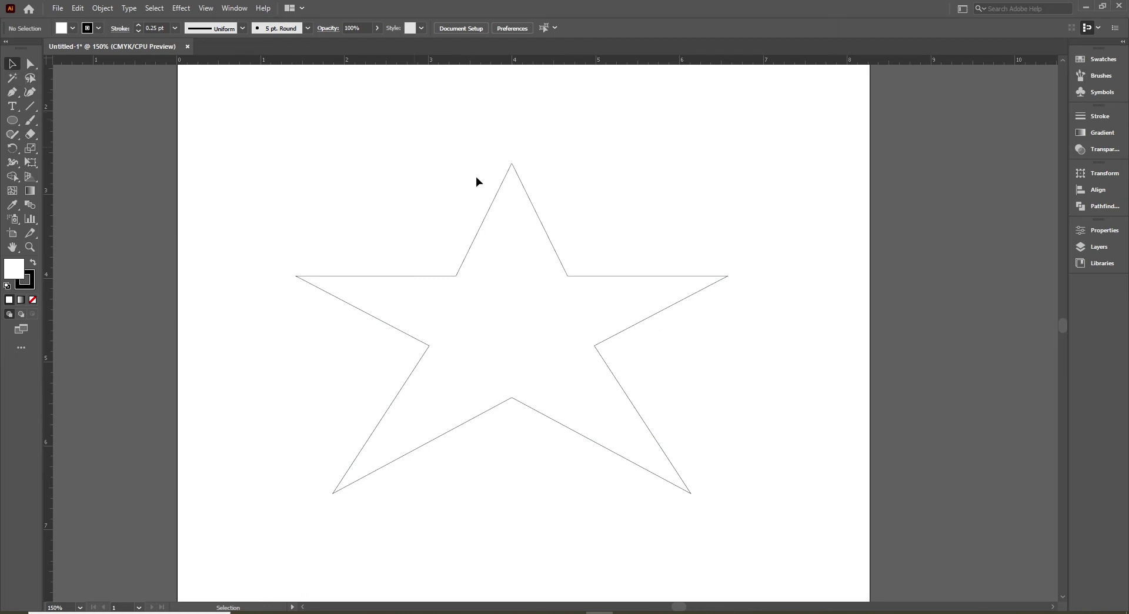
click(335, 275)
click(97, 32)
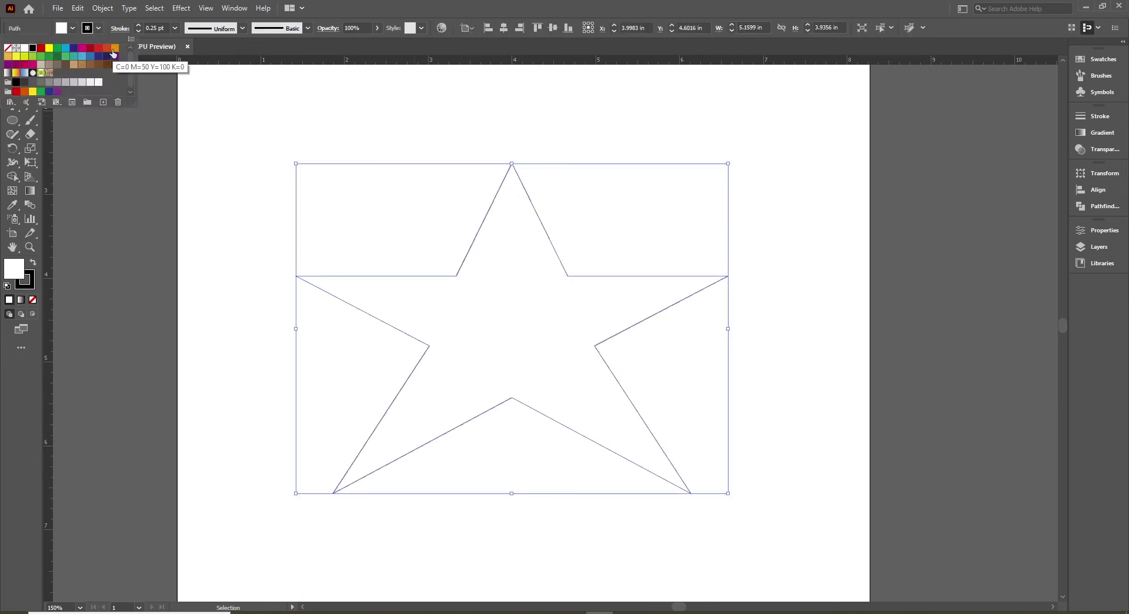
- Give the star a navy stroke and raise its weight to 2 pt
click(74, 48)
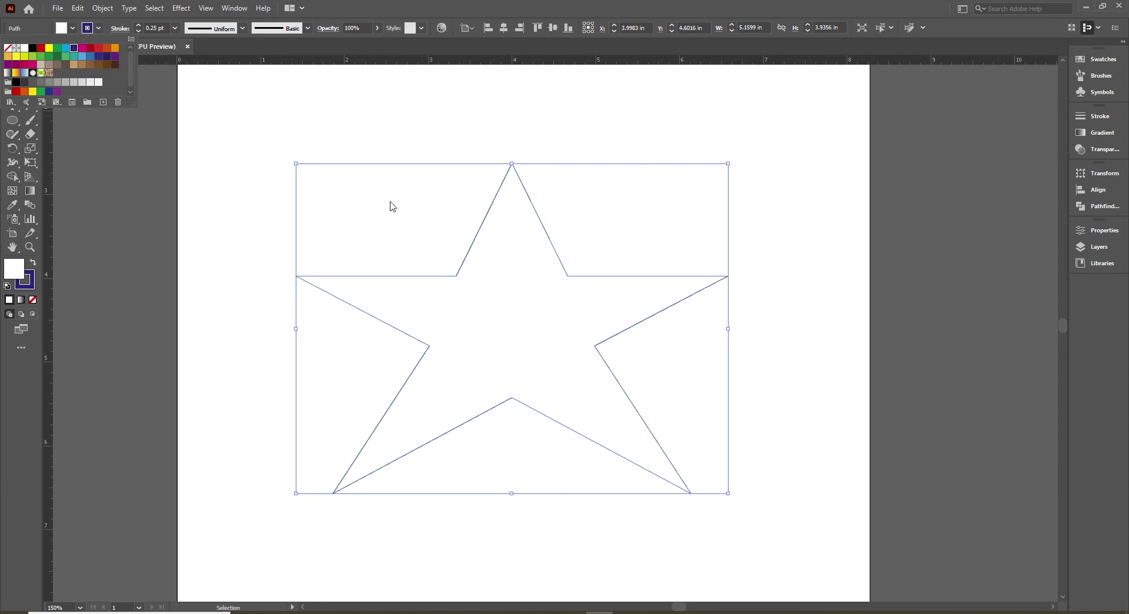
click(138, 26)
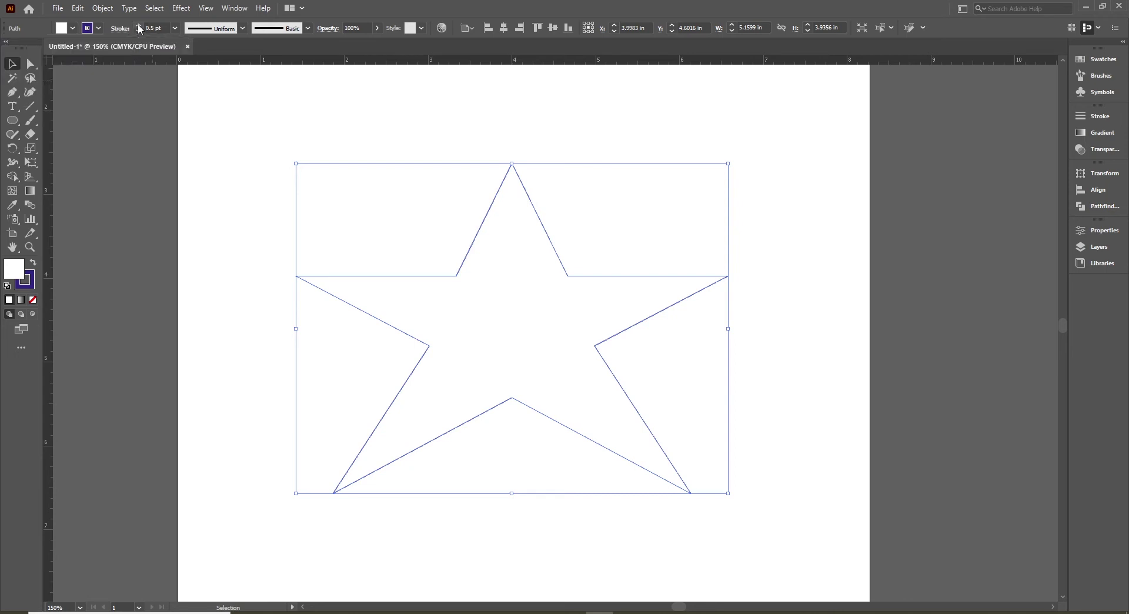
click(138, 25)
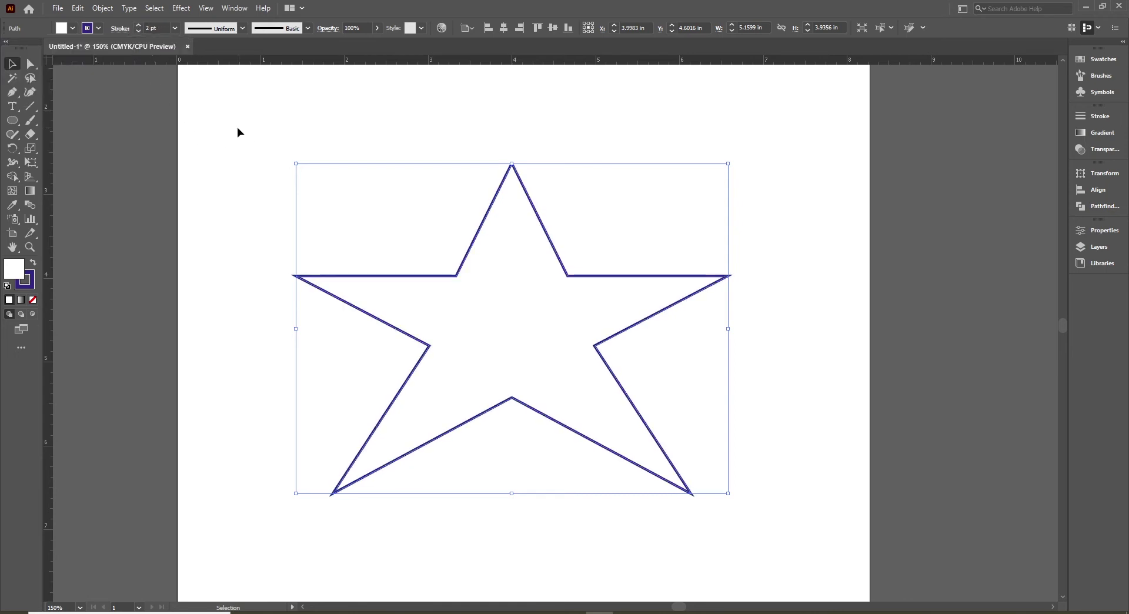
click(280, 154)
- Reselect the star and fill it with gold from the Fill swatches
click(516, 169)
click(72, 28)
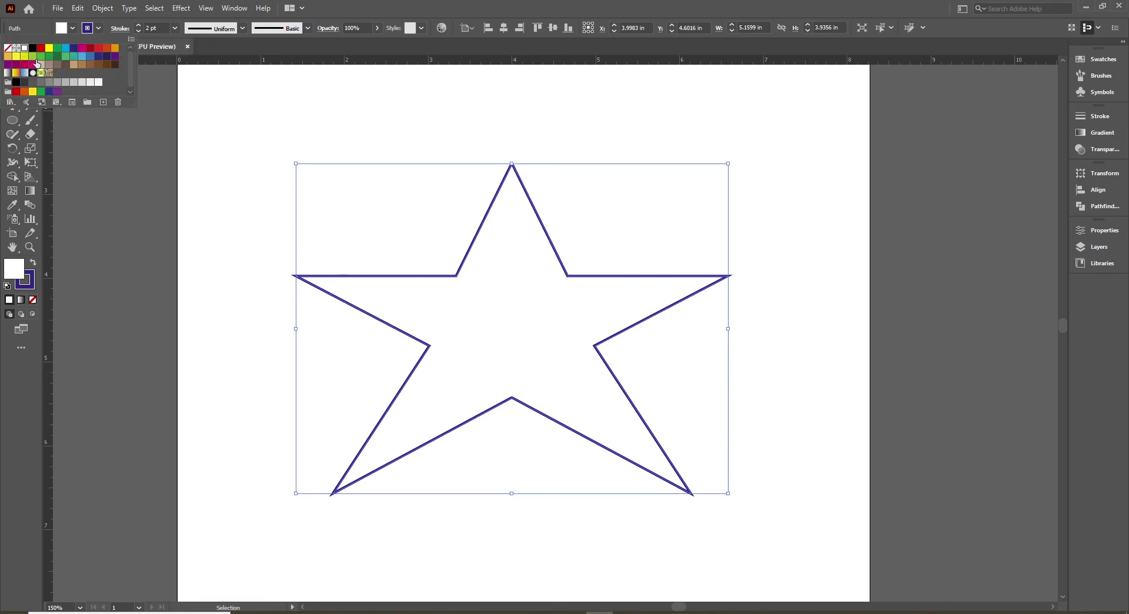
click(8, 56)
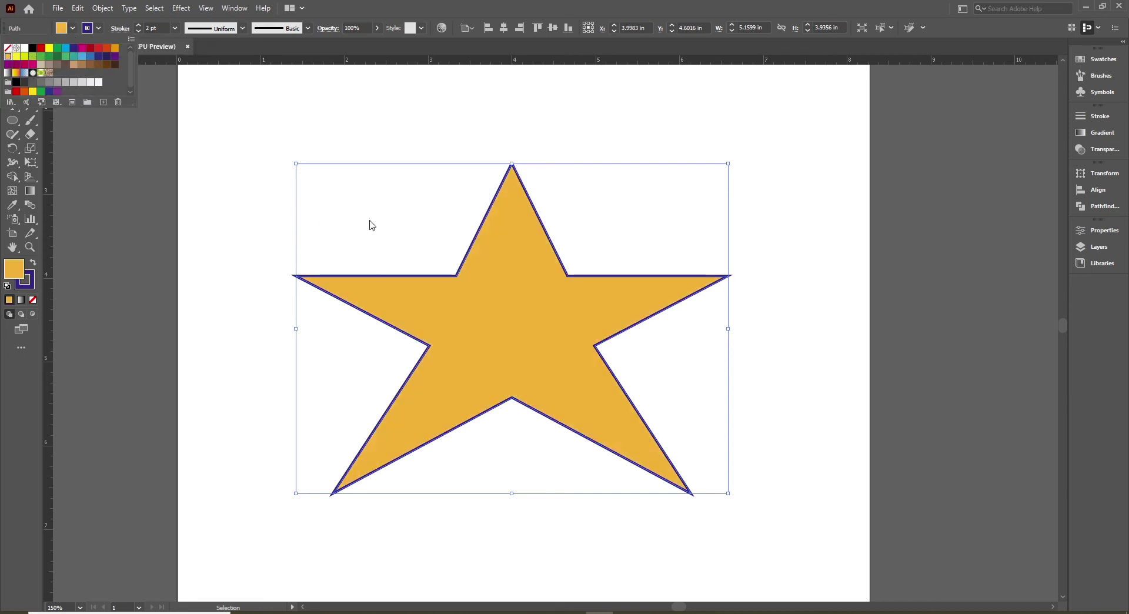
click(501, 131)
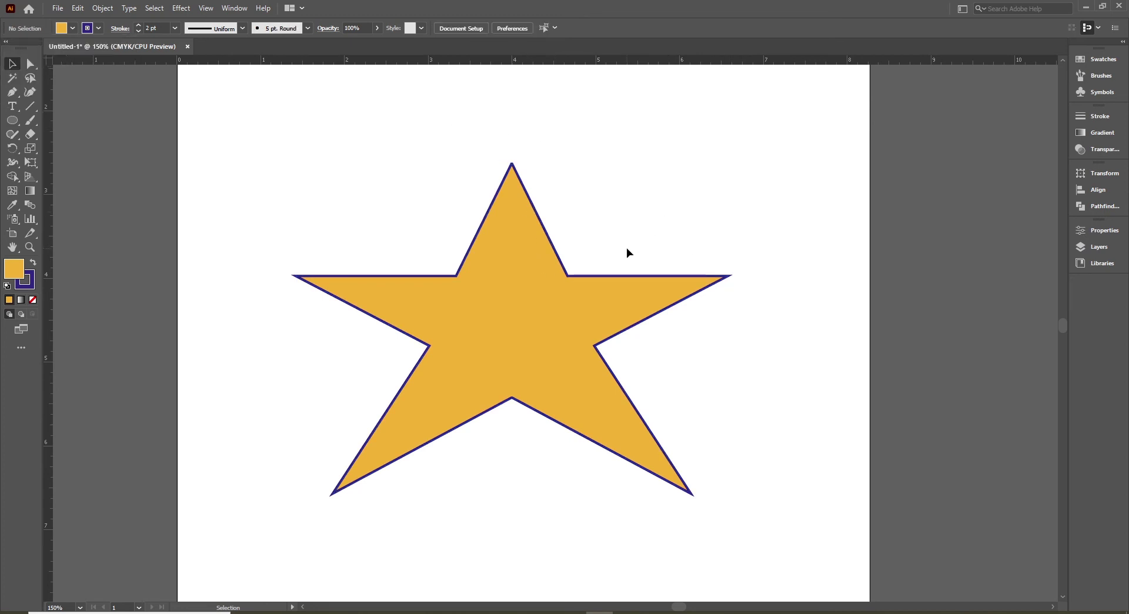
- Fit the artboard in view and undo the star's gold fill
key(ctrl+0)
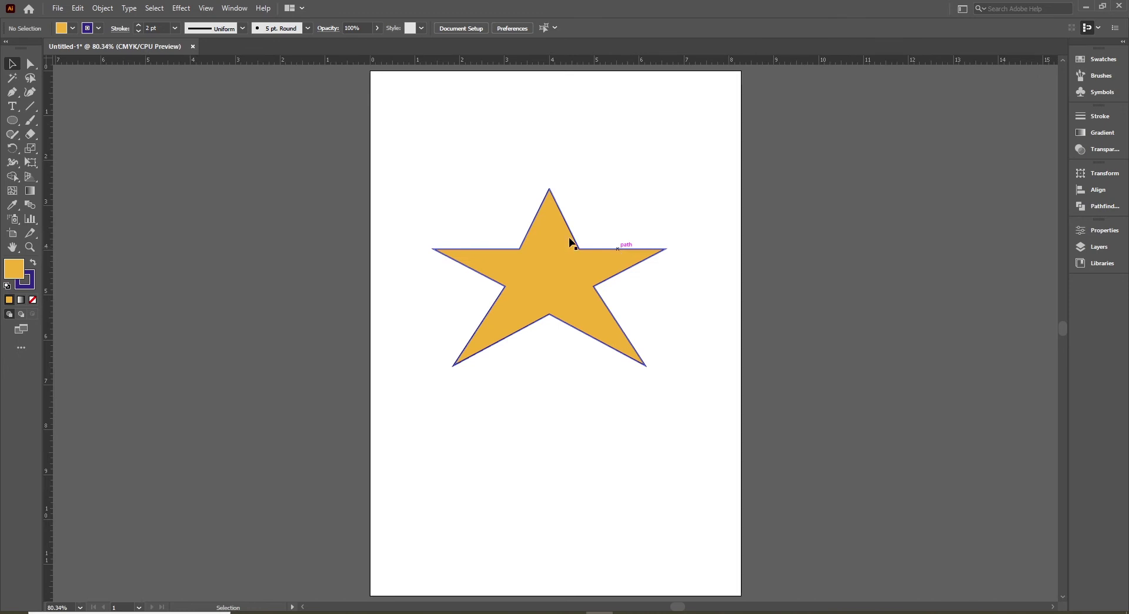
click(536, 276)
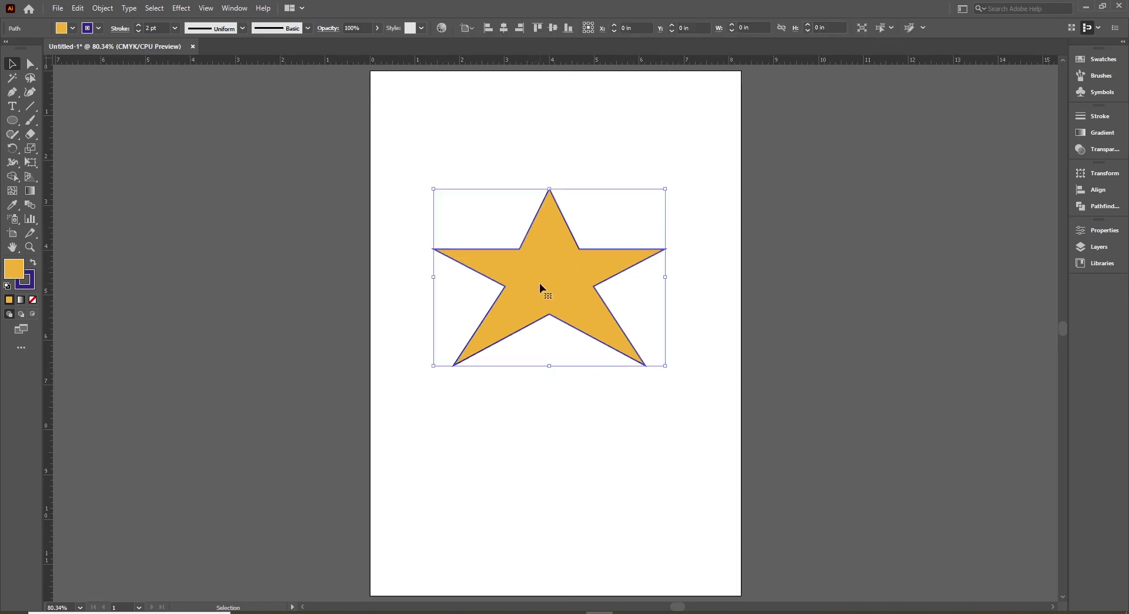
key(ctrl+z)
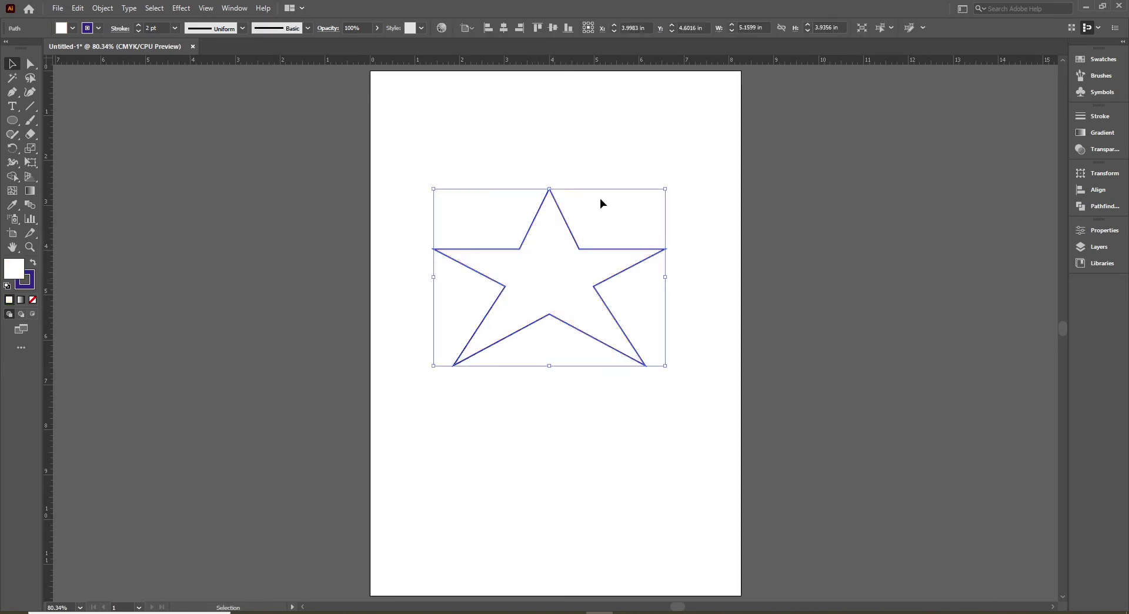
click(598, 227)
- Delete the star, then bring it back and reselect it
click(584, 249)
key(Delete)
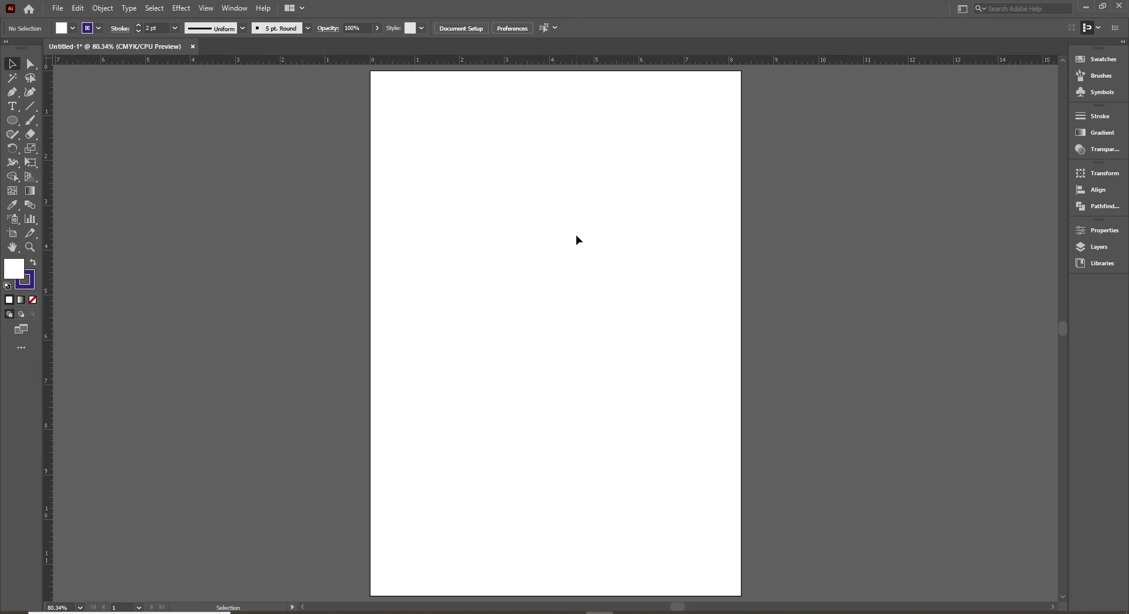
key(ctrl+equal)
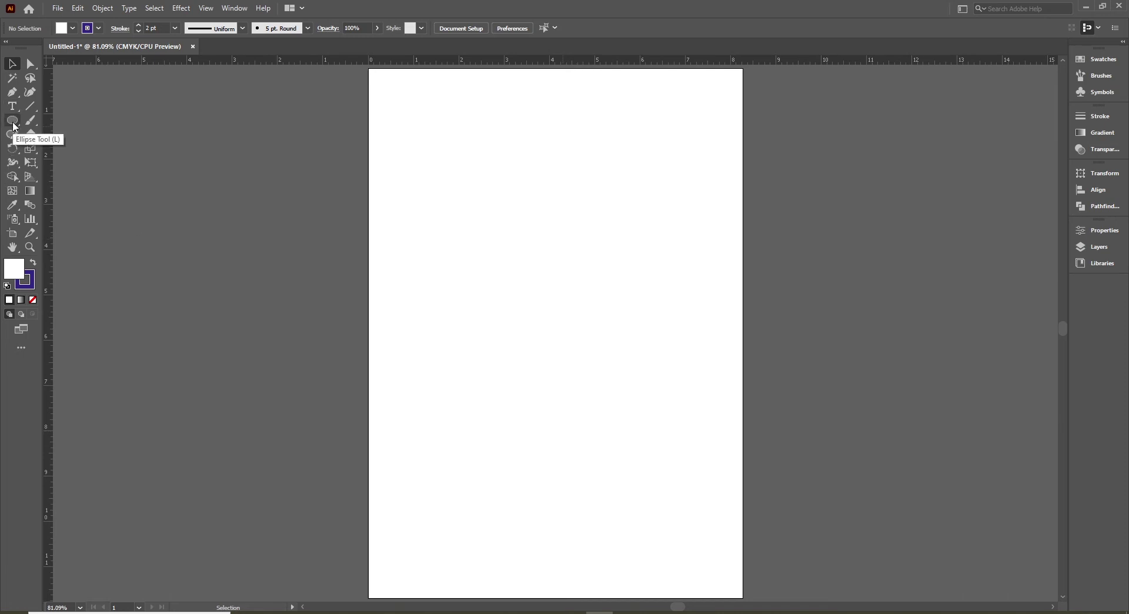
click(15, 96)
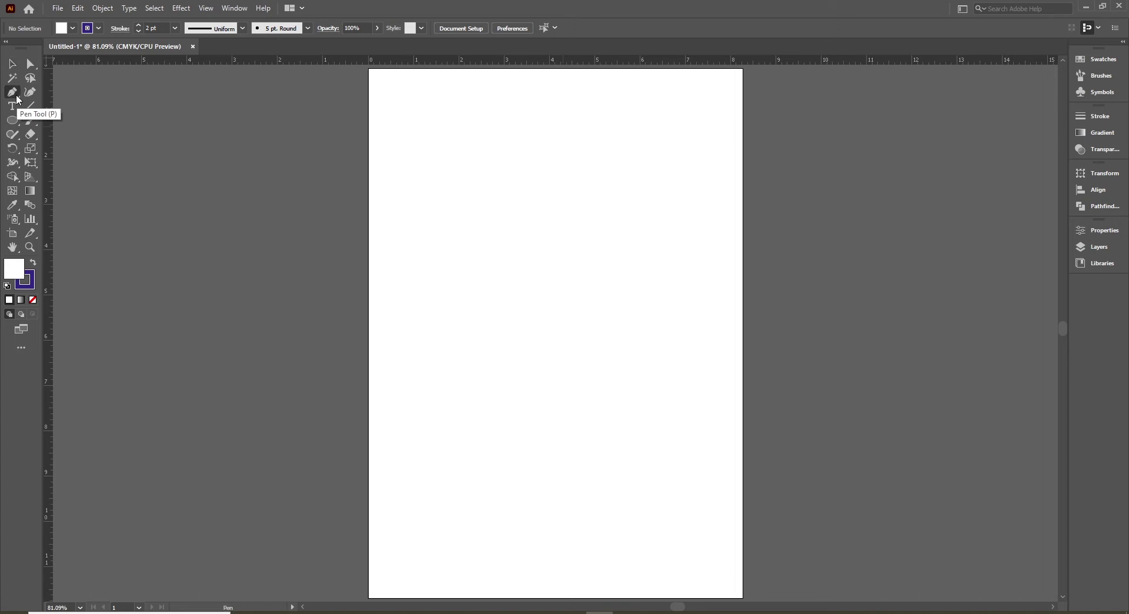
click(539, 213)
click(549, 190)
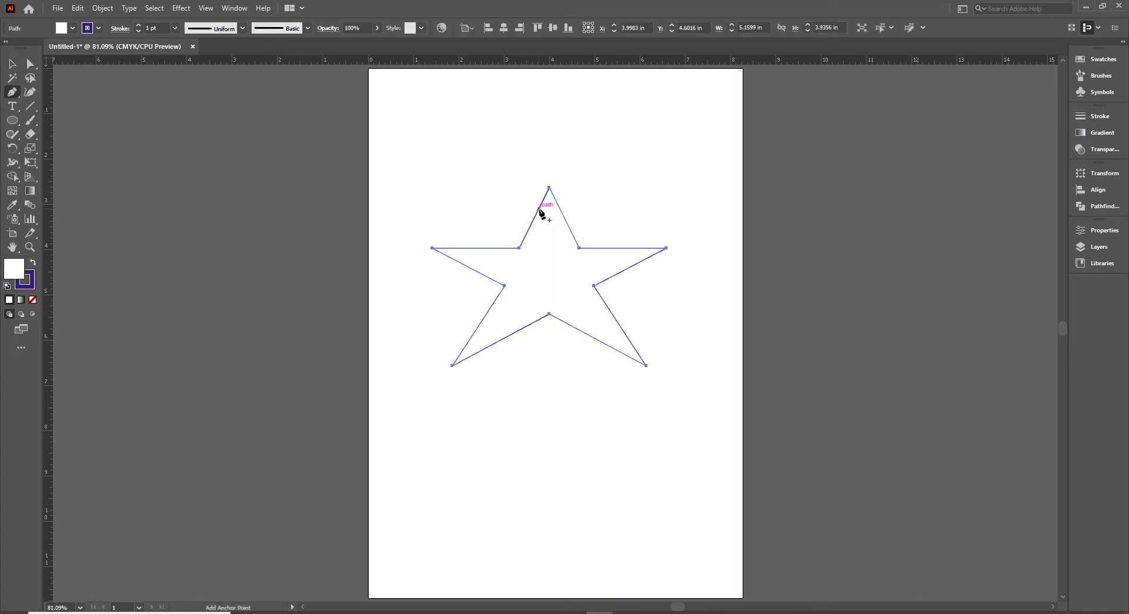
key(v)
click(577, 258)
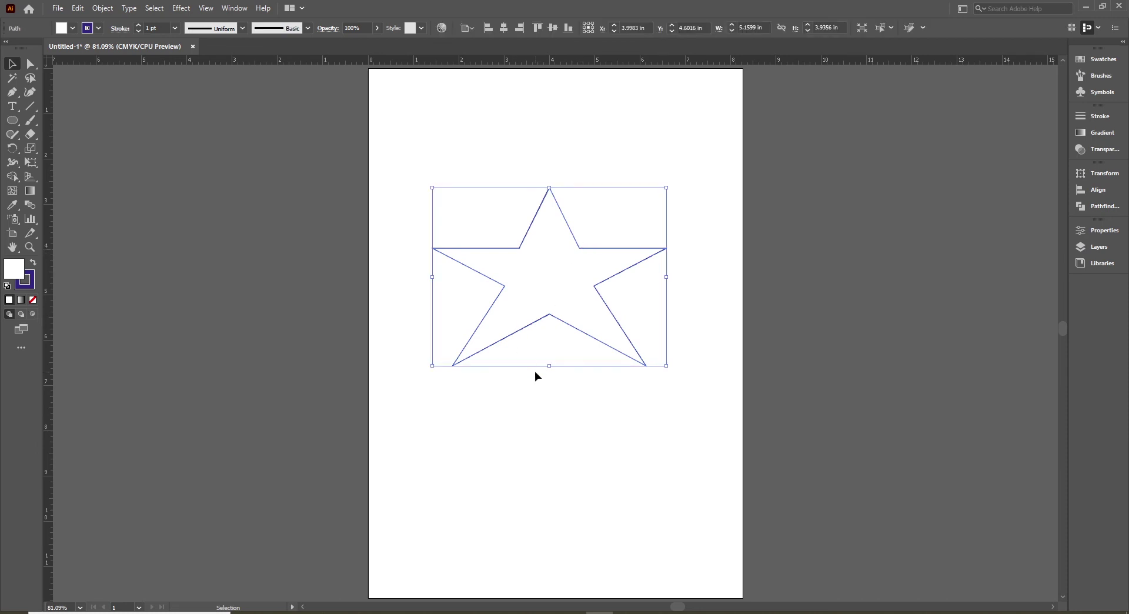
- Zoom in on the star and select it for corner editing
click(552, 319)
scroll(549, 319, up, 2)
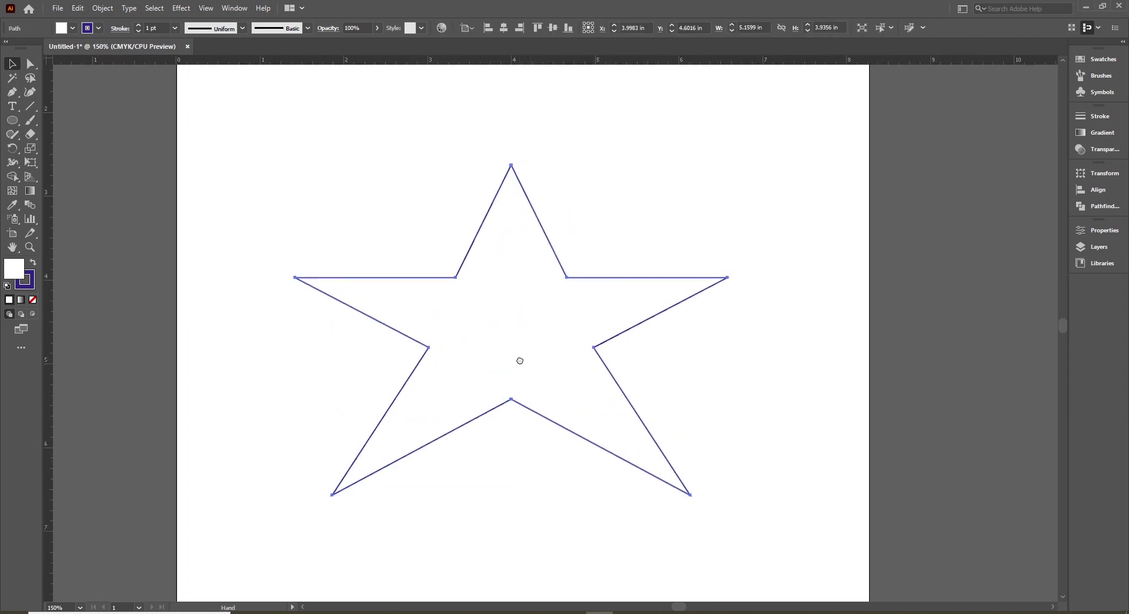
click(602, 278)
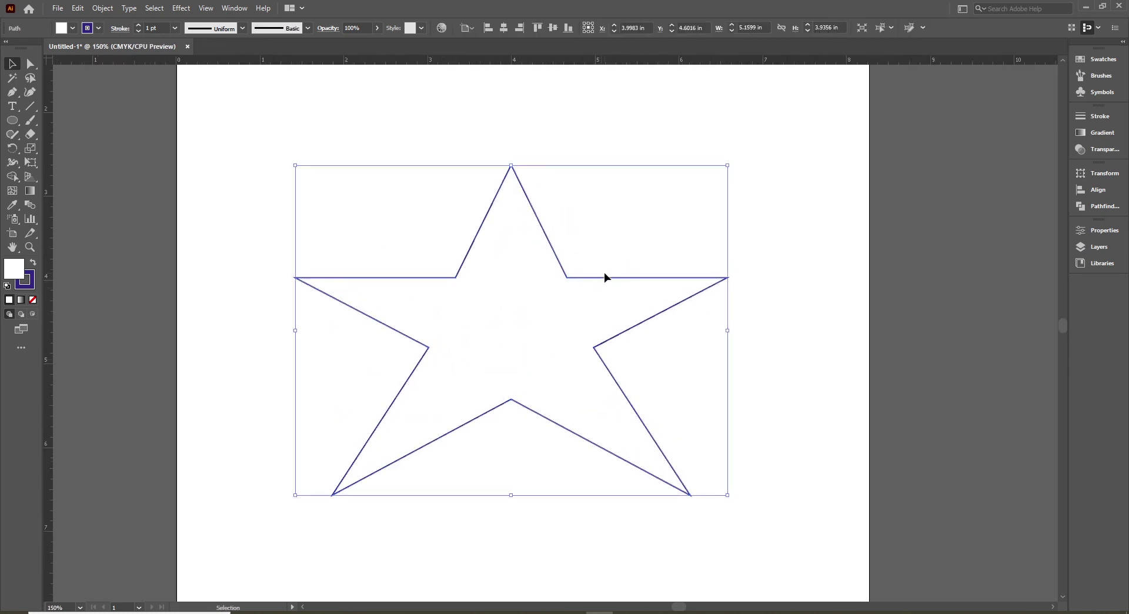
click(30, 64)
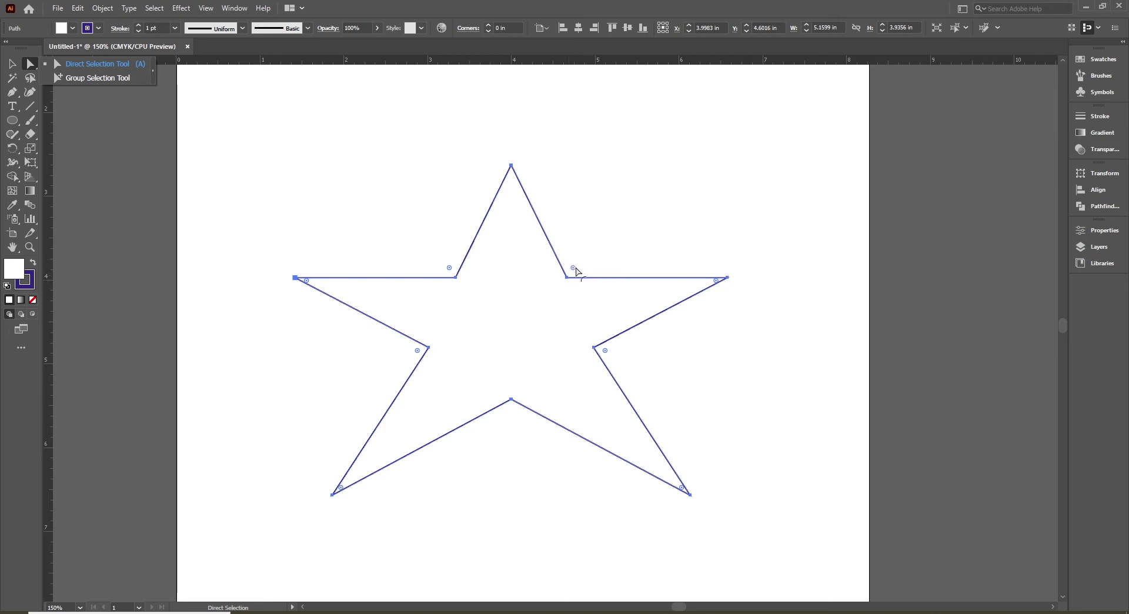
- Try rounding all corners, then only the upper-right inner corner, undoing both attempts
drag(573, 271, 582, 263)
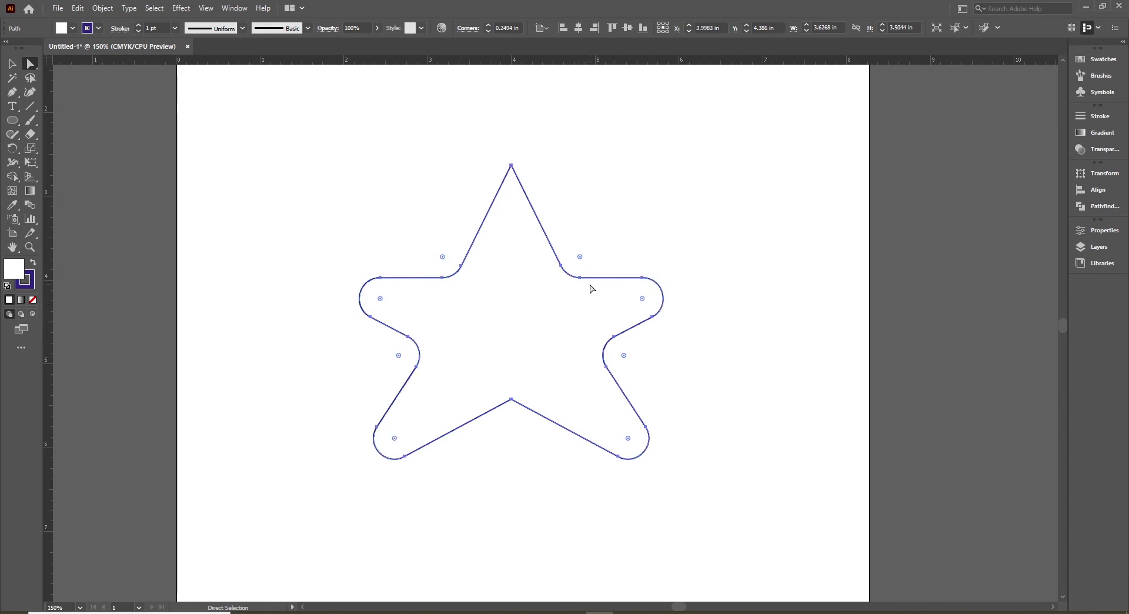
key(ctrl+z)
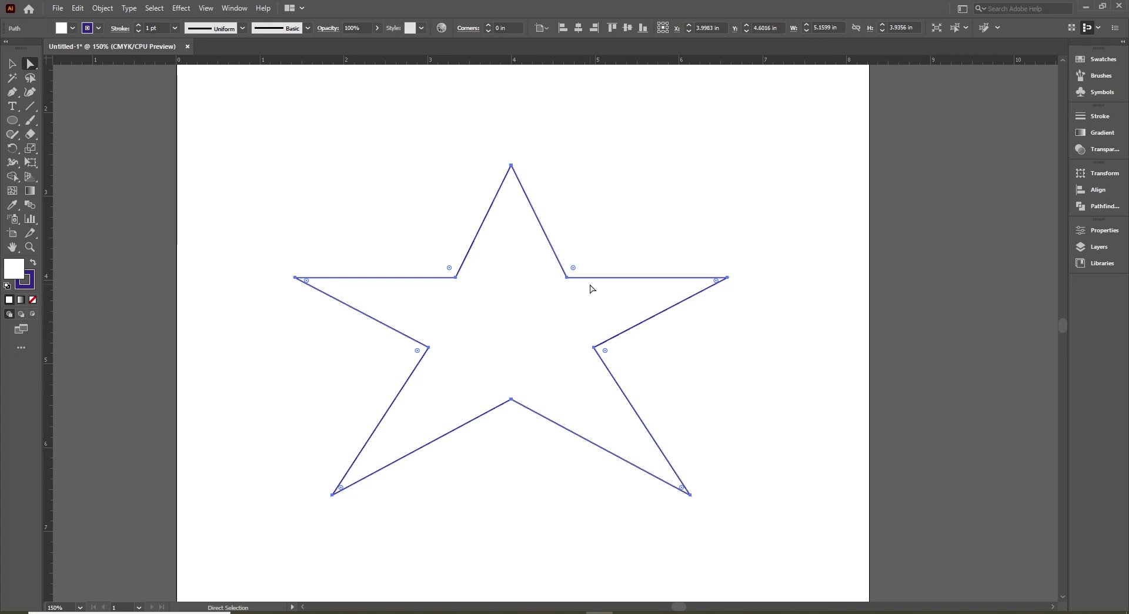
click(600, 223)
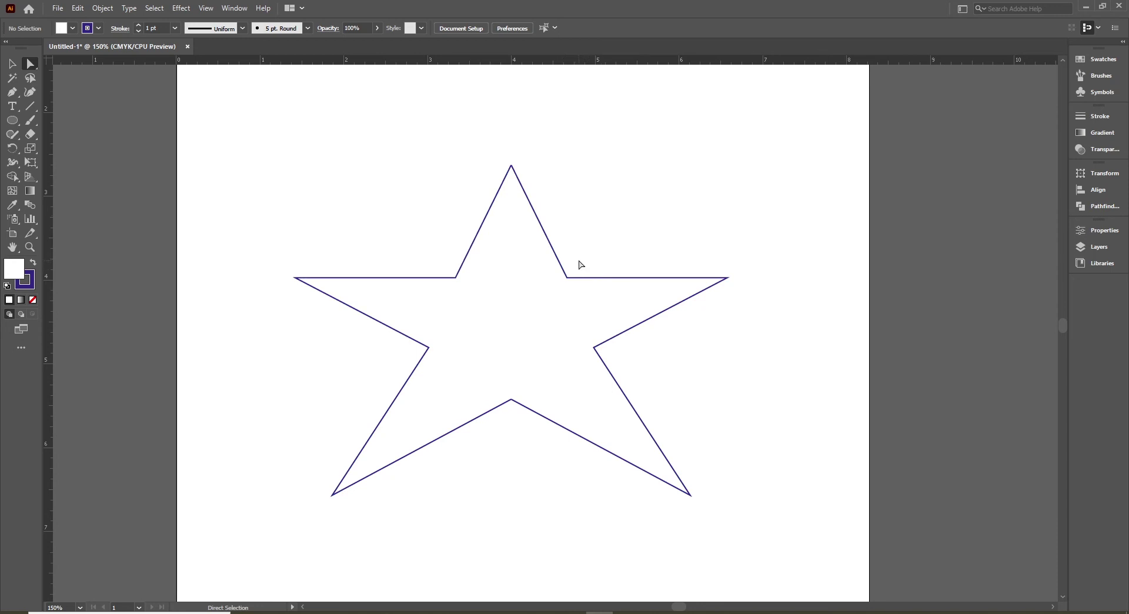
drag(578, 261, 552, 297)
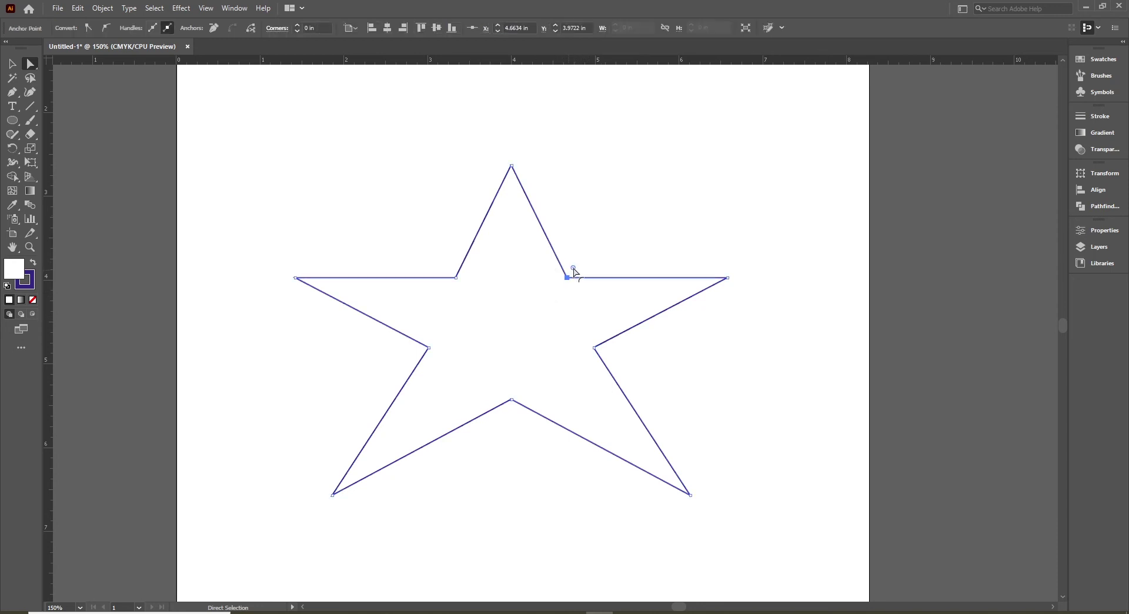
drag(574, 268, 601, 249)
key(v)
click(602, 246)
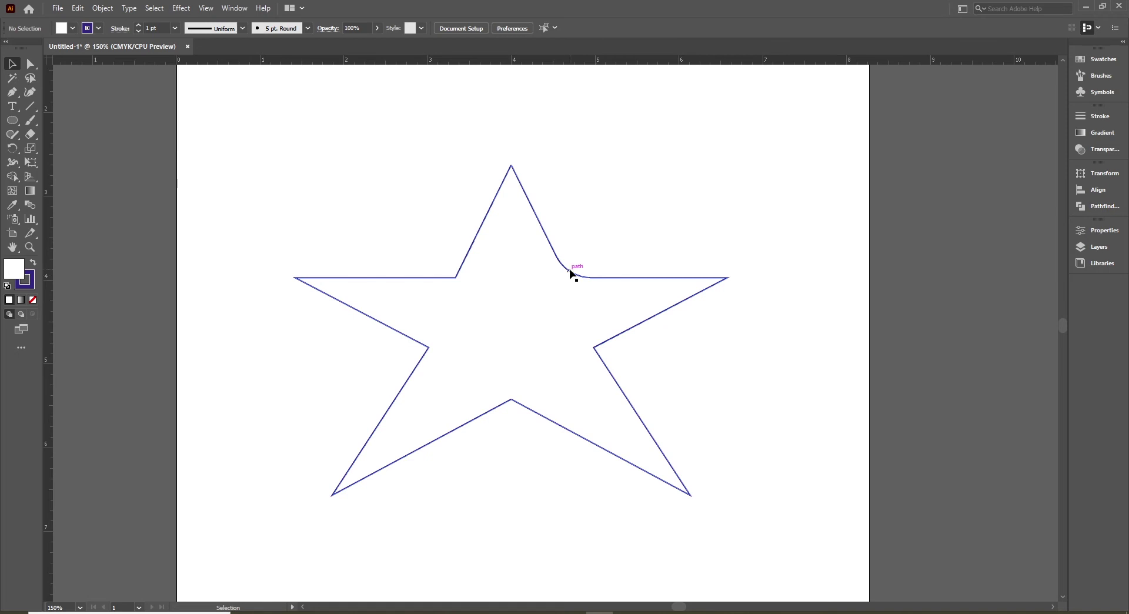
key(ctrl+z)
- Marquee the two upper inner anchors and round them to about 0.19 in radius
key(a)
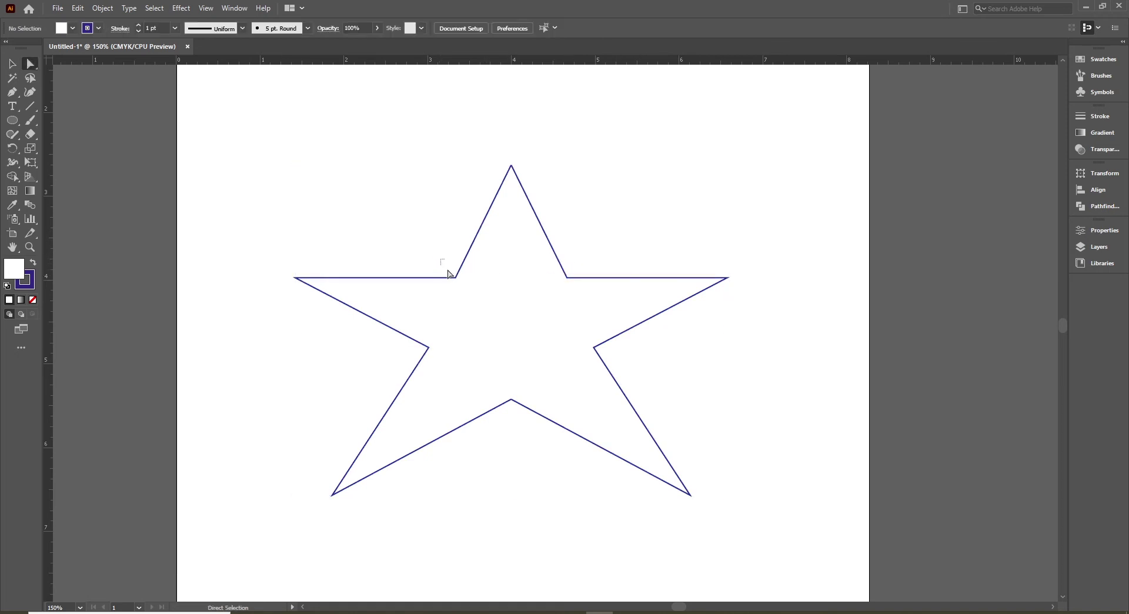
mouse_move(442, 261)
mouse_down()
mouse_move(575, 283)
mouse_move(594, 239)
mouse_up()
key(v)
click(625, 258)
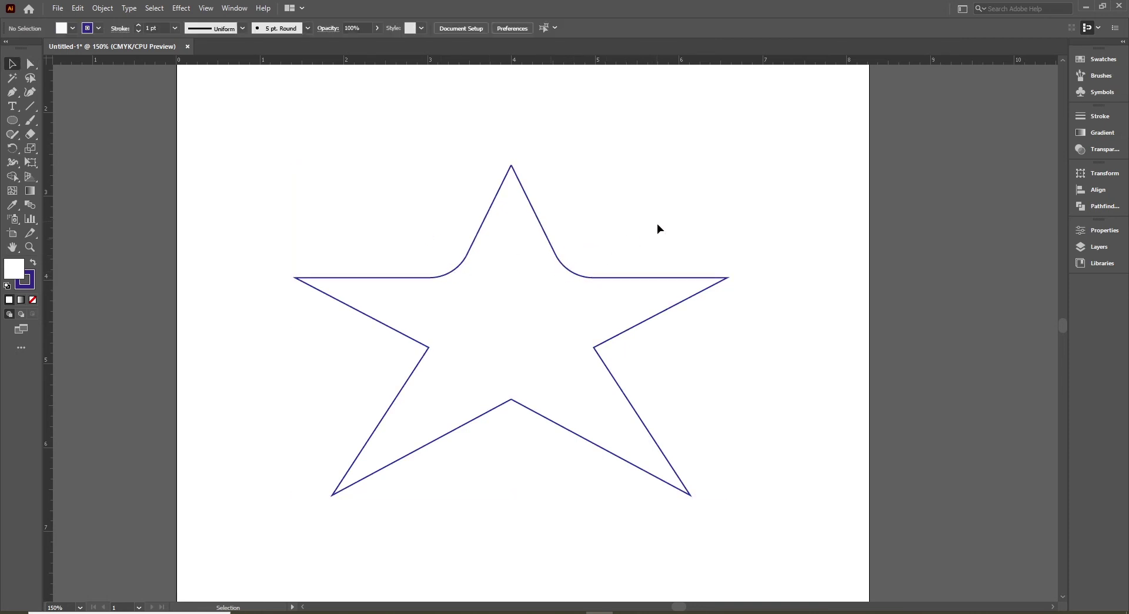
click(593, 279)
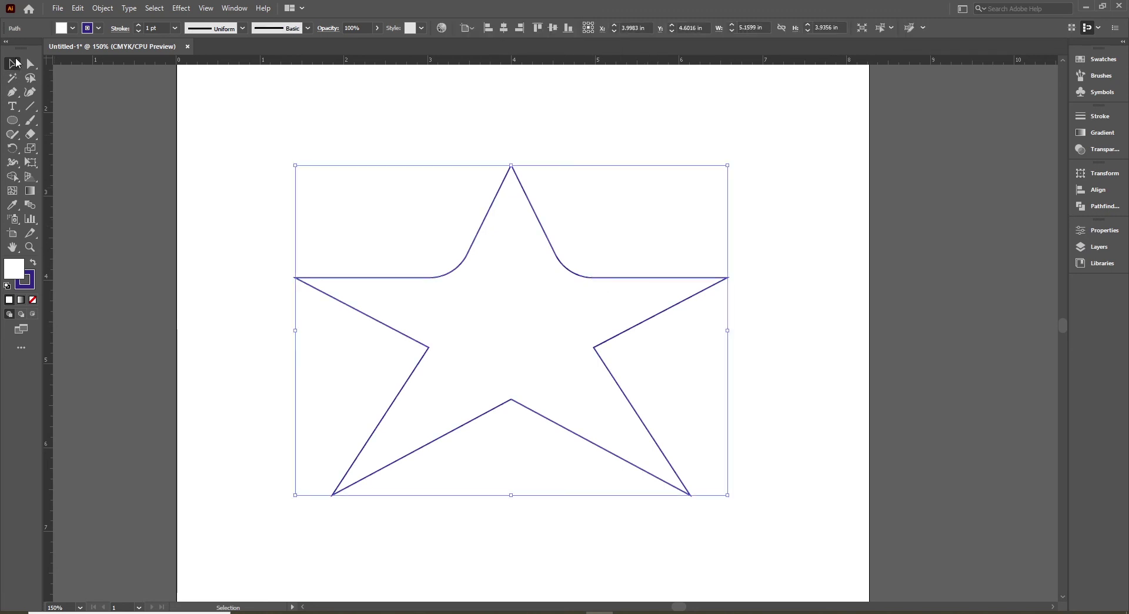
- Zoom to 100% and browse the Pen tool's anchor drawing options
click(343, 141)
key(ctrl+1)
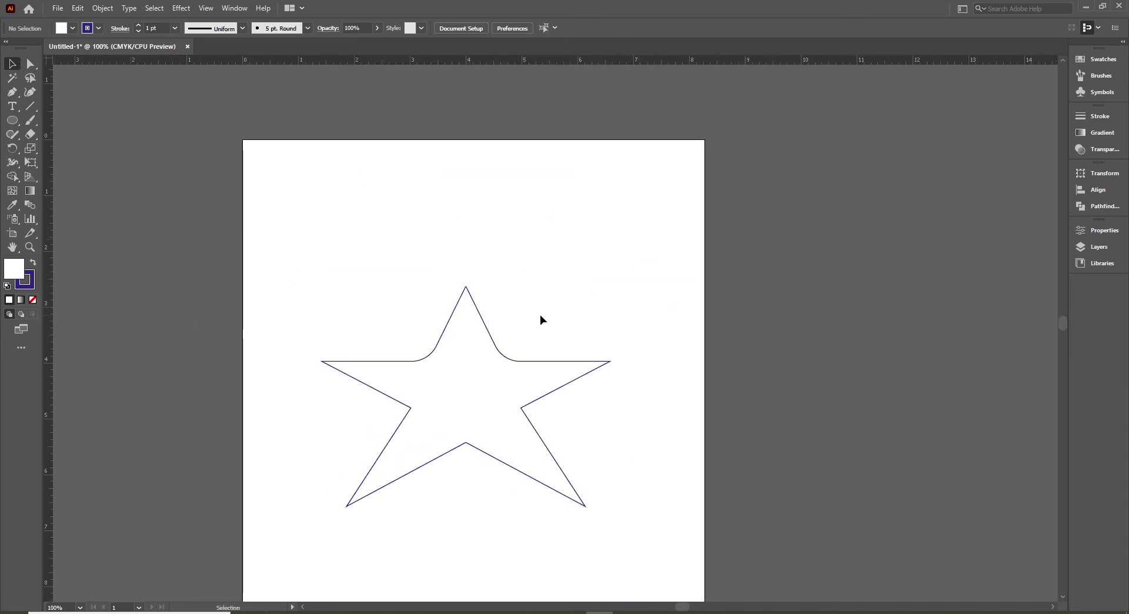
click(517, 361)
click(725, 396)
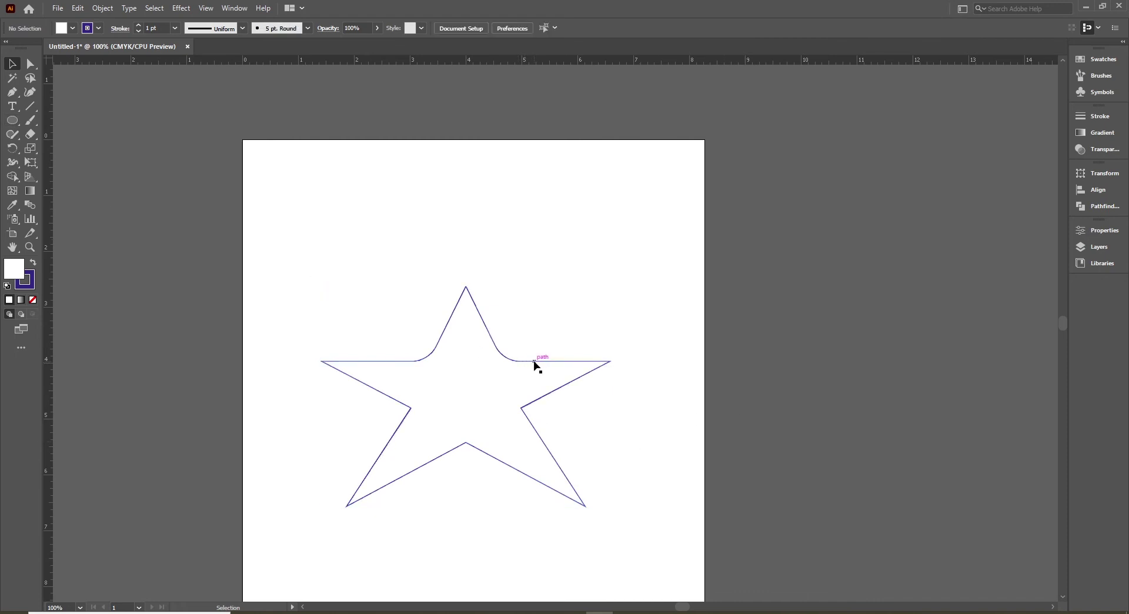
click(12, 93)
right_click(10, 95)
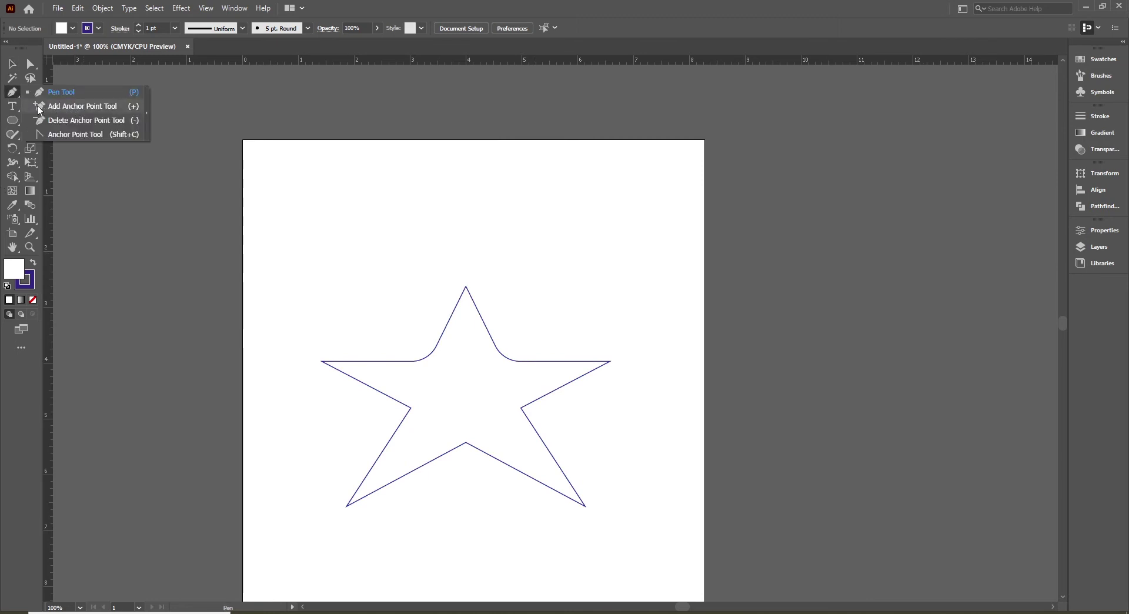
- Marquee-select the star, delete it, and fit the artboard in the window
key(v)
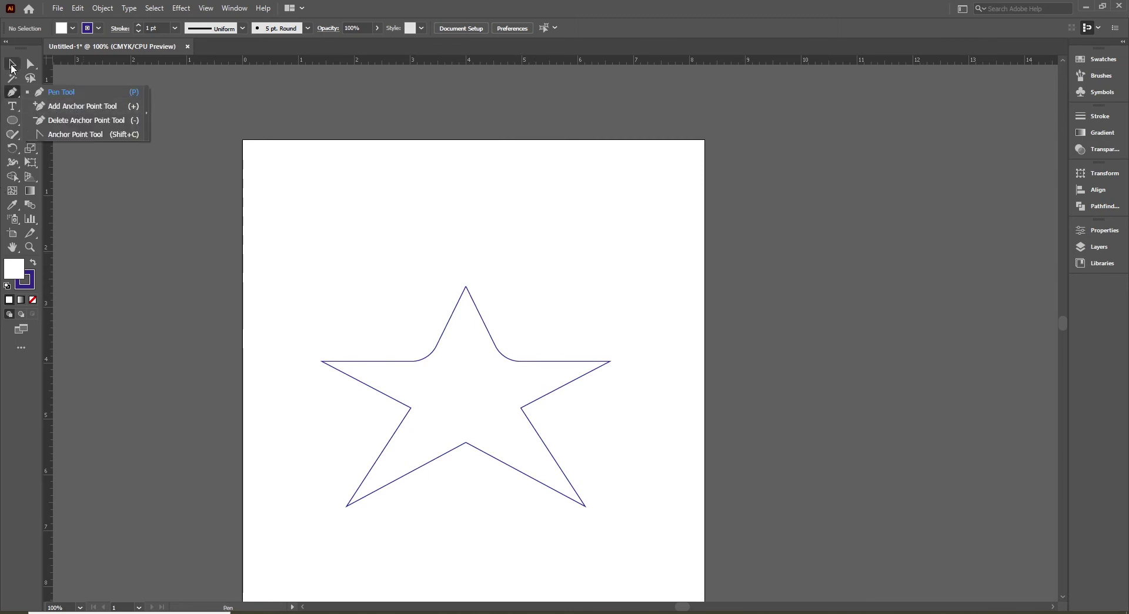
drag(294, 220, 653, 542)
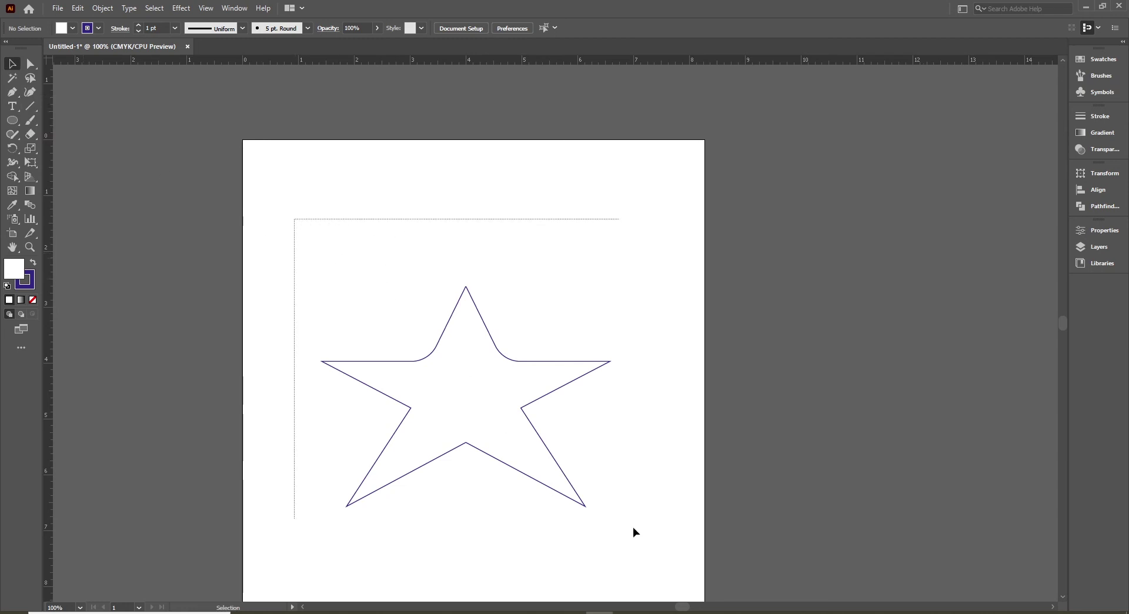
key(Delete)
key(ctrl+0)
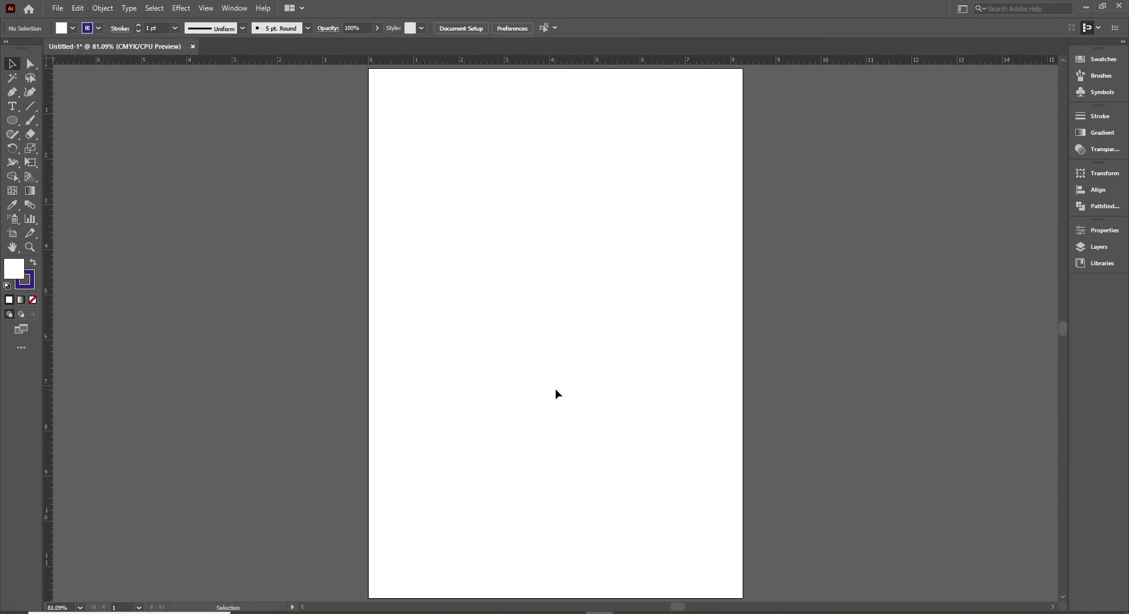
- Pen a straight vertical neck line that curves out into a rounded bulb
key(p)
click(555, 194)
shift+click(565, 303)
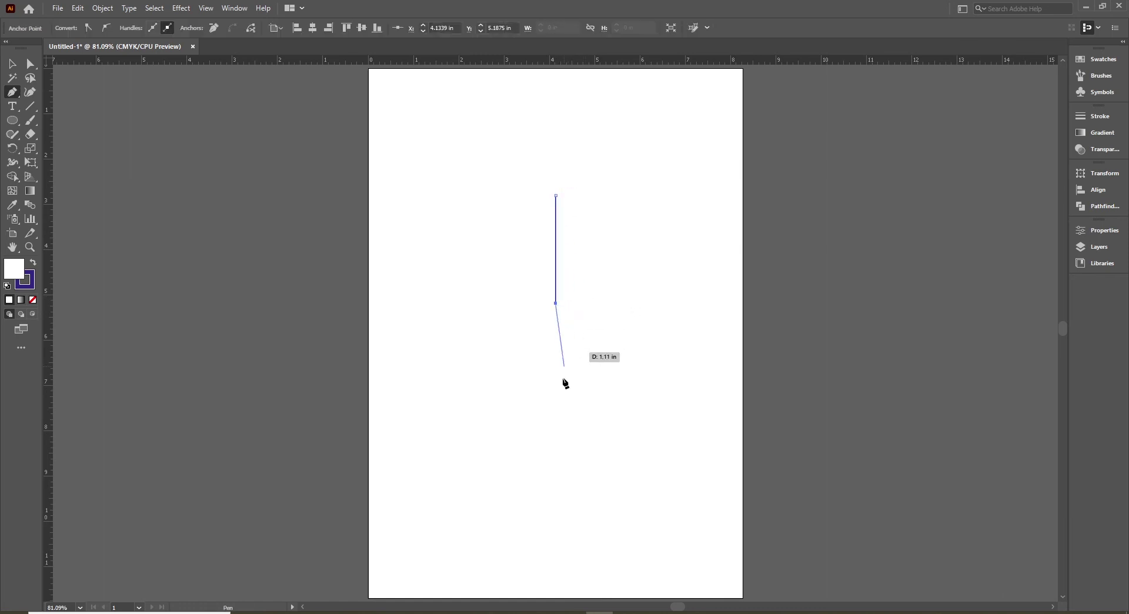
drag(615, 349, 615, 393)
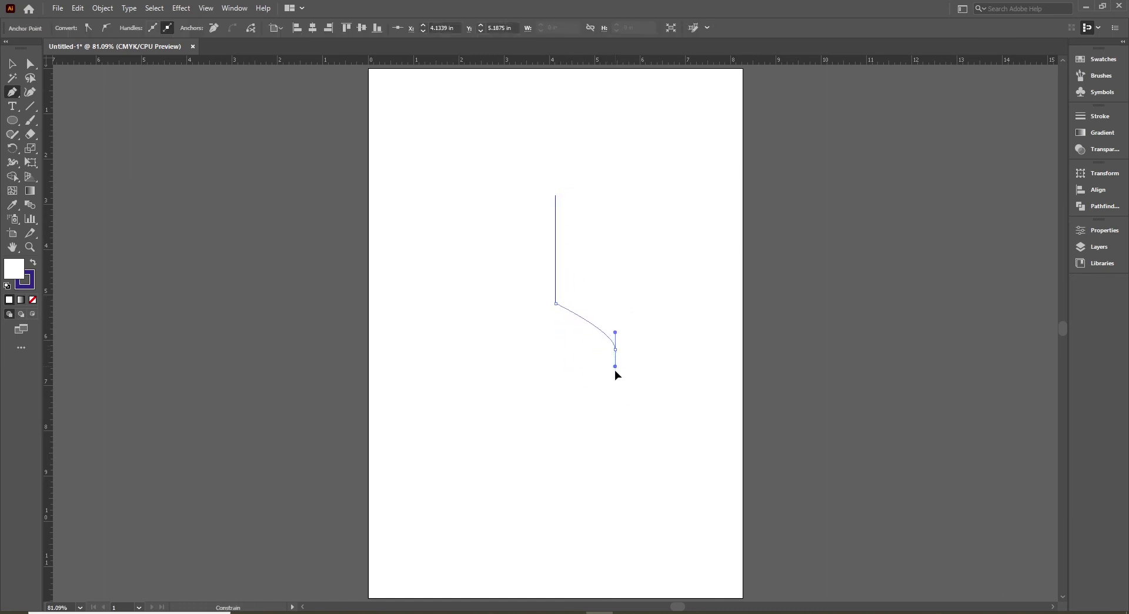
click(614, 349)
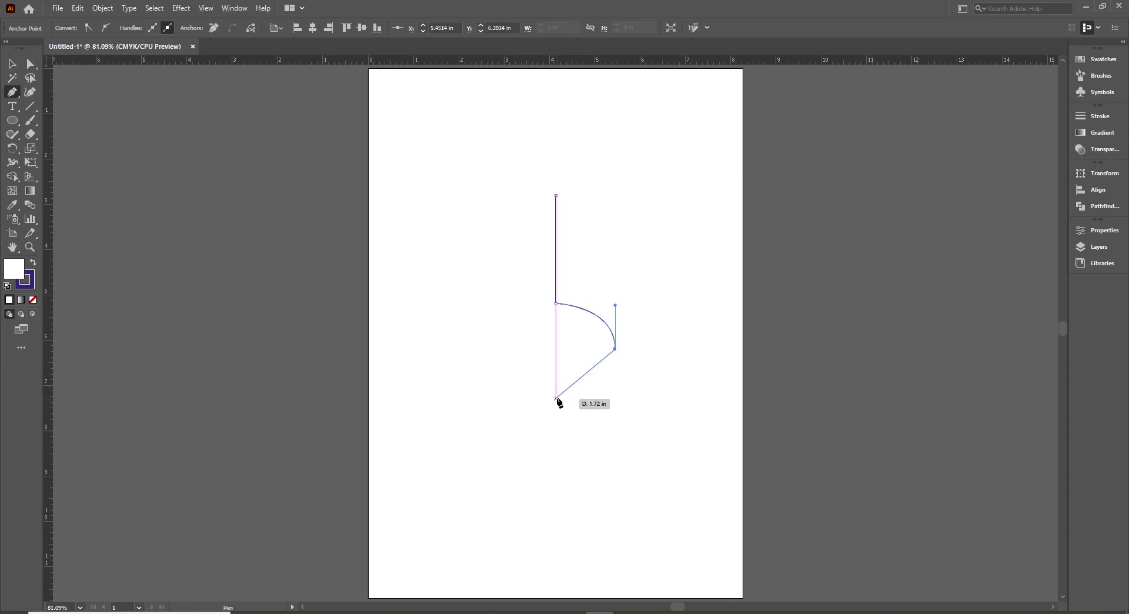
drag(555, 397, 488, 400)
- Finish the path, select the half flask, and drag a copy to the left
key(v)
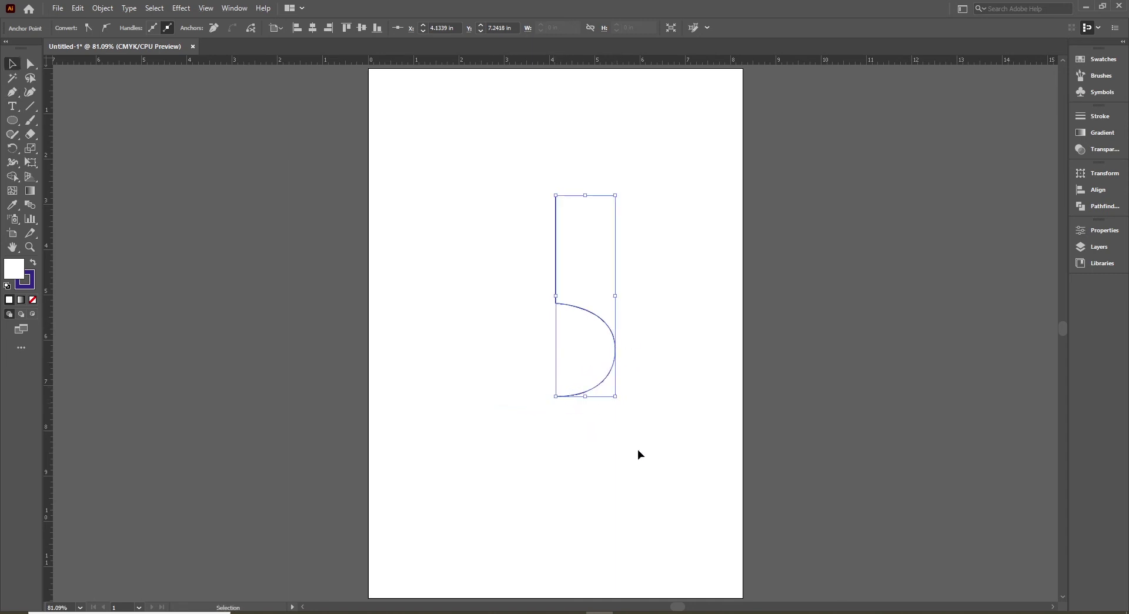
click(640, 454)
click(615, 342)
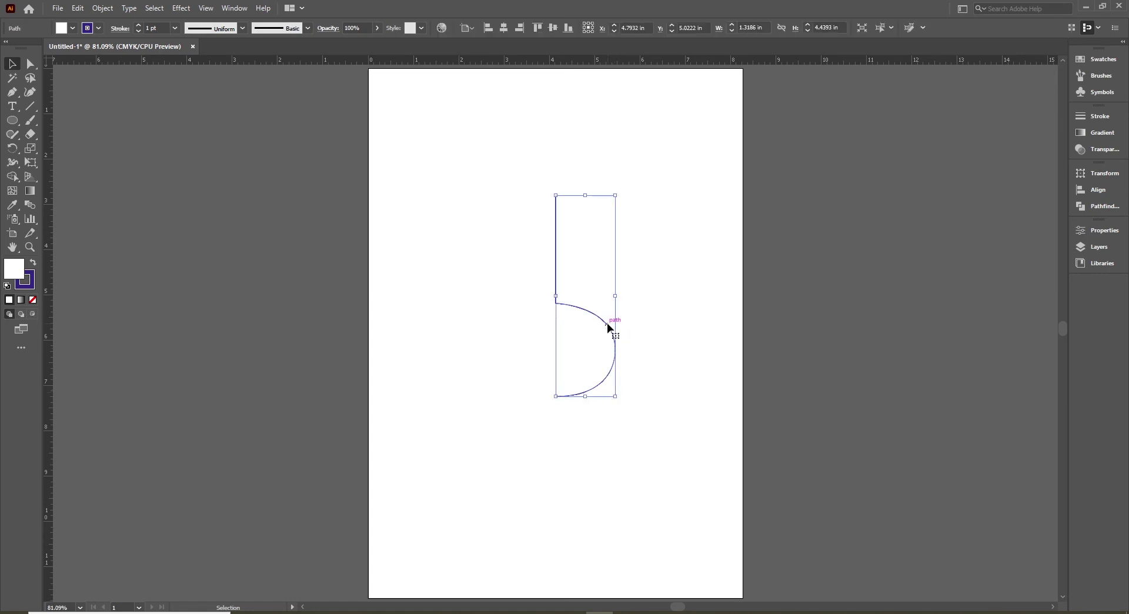
drag(608, 327, 503, 314)
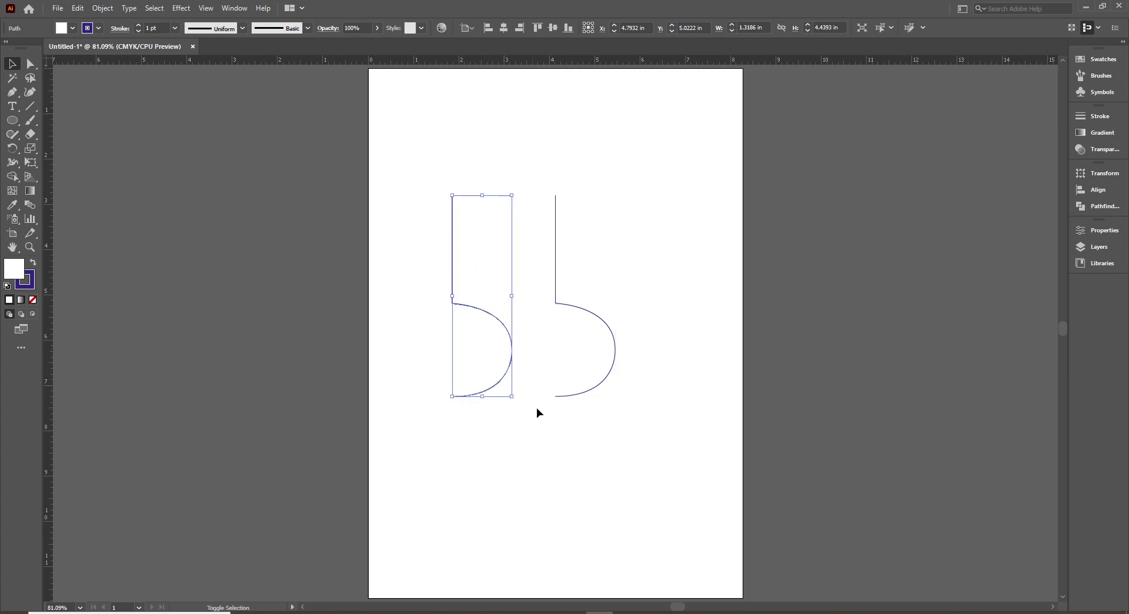
- Reflect the copied left half vertically via Transform > Reflect so both halves face each other
click(500, 355)
right_click(478, 309)
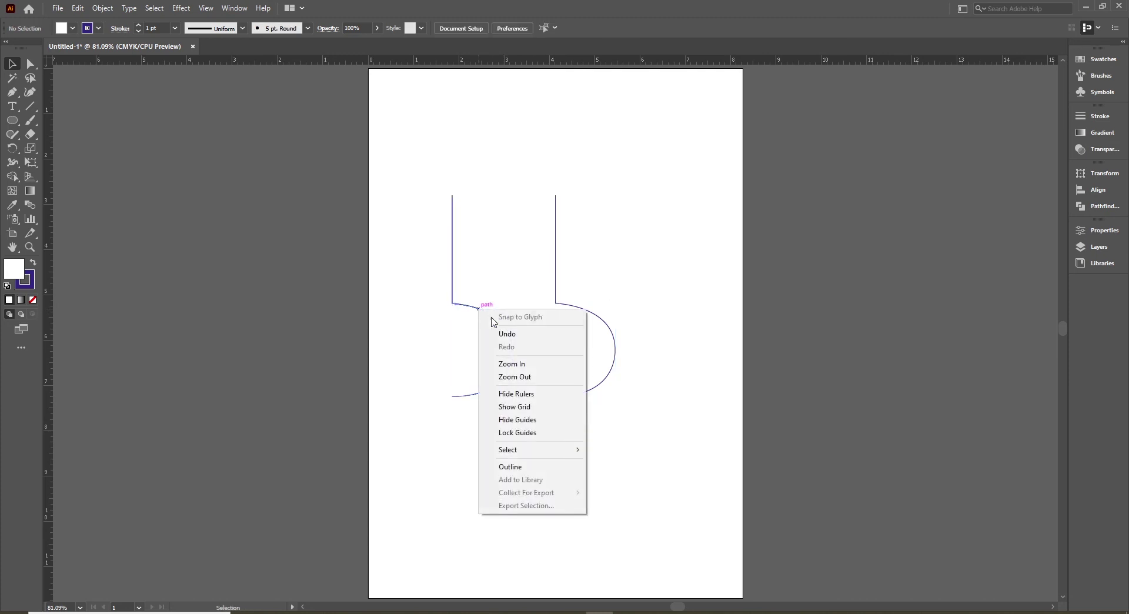
click(430, 315)
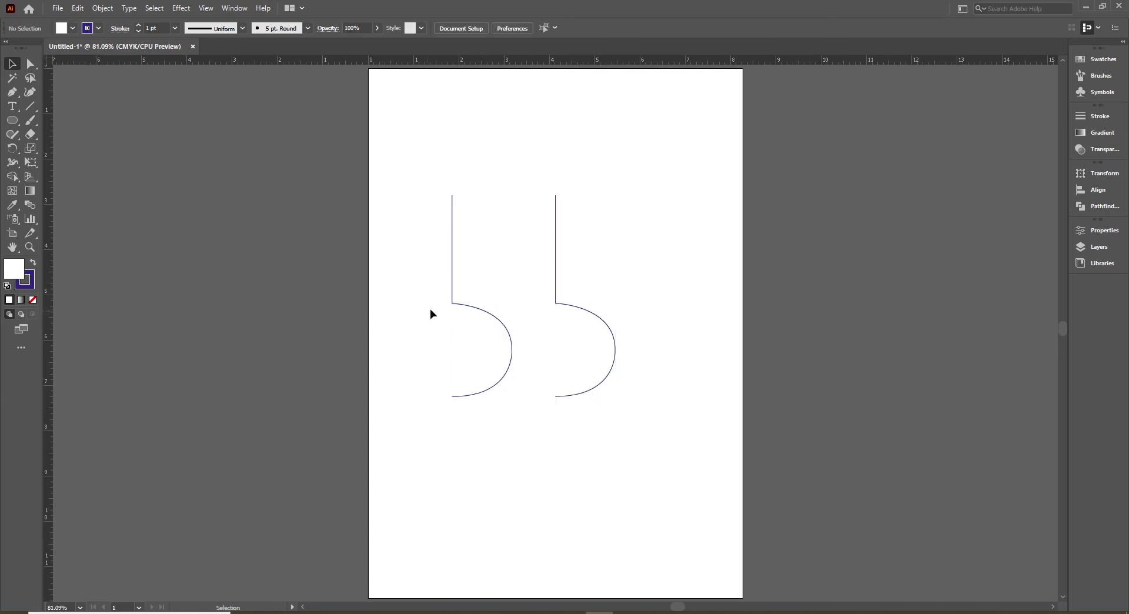
right_click(471, 306)
mouse_move(506, 506)
click(622, 550)
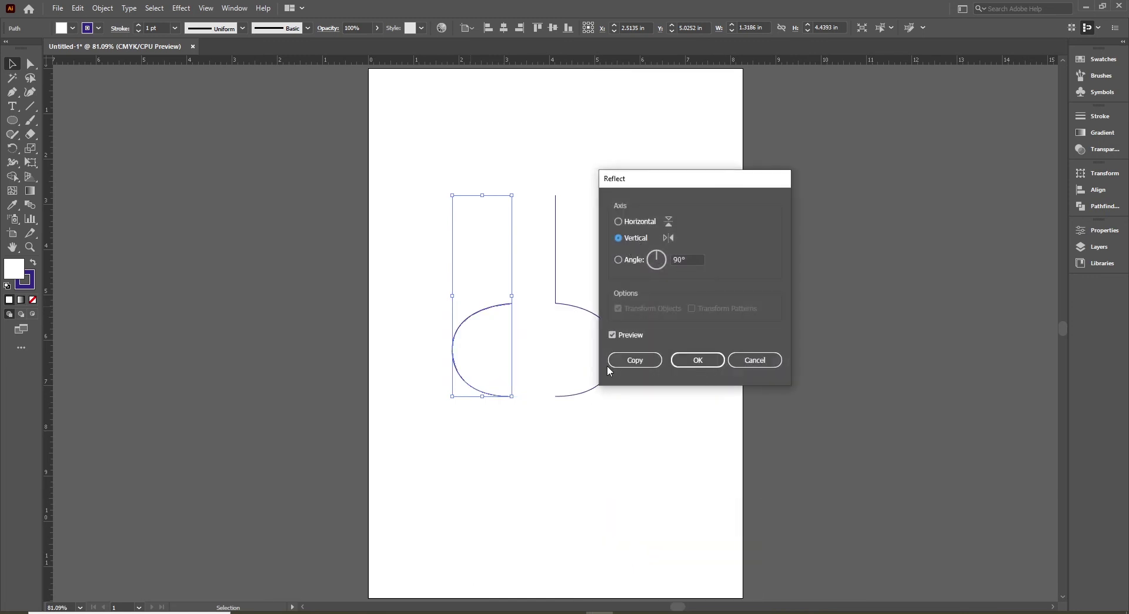
click(698, 360)
click(516, 294)
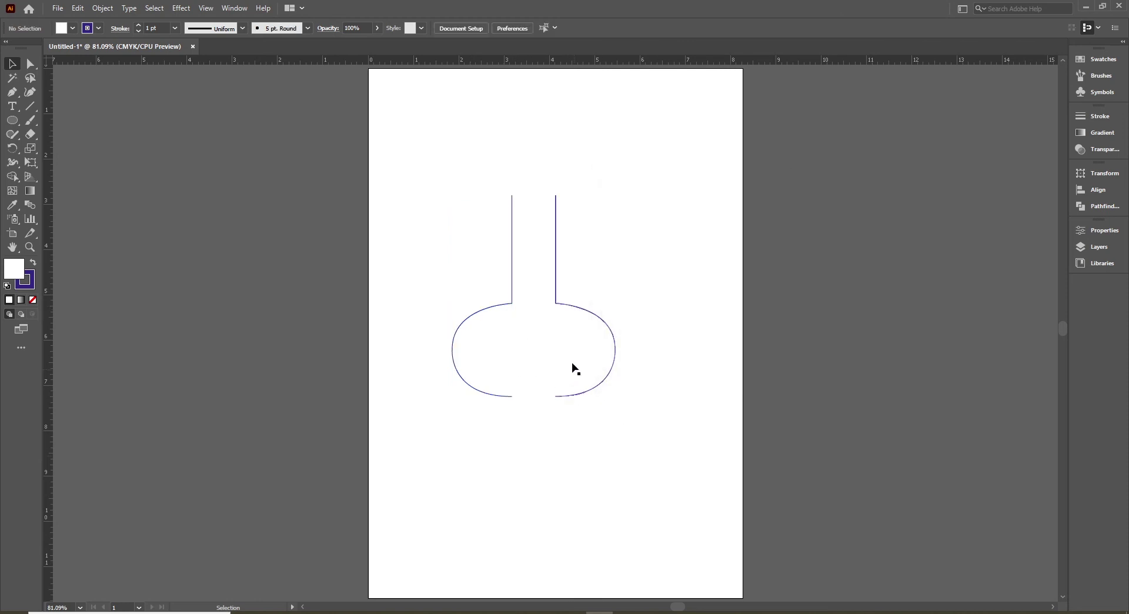
- Shift the left flask half right to narrow the neck and join the halves at the base
key(ctrl+1)
scroll(564, 376, up, 3)
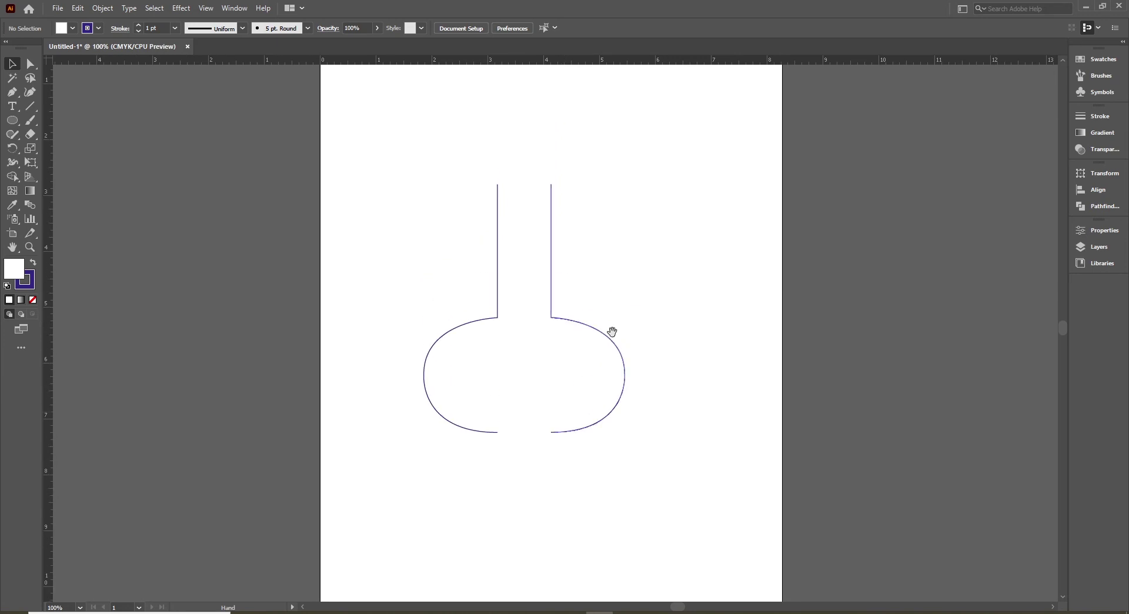
drag(476, 321, 508, 321)
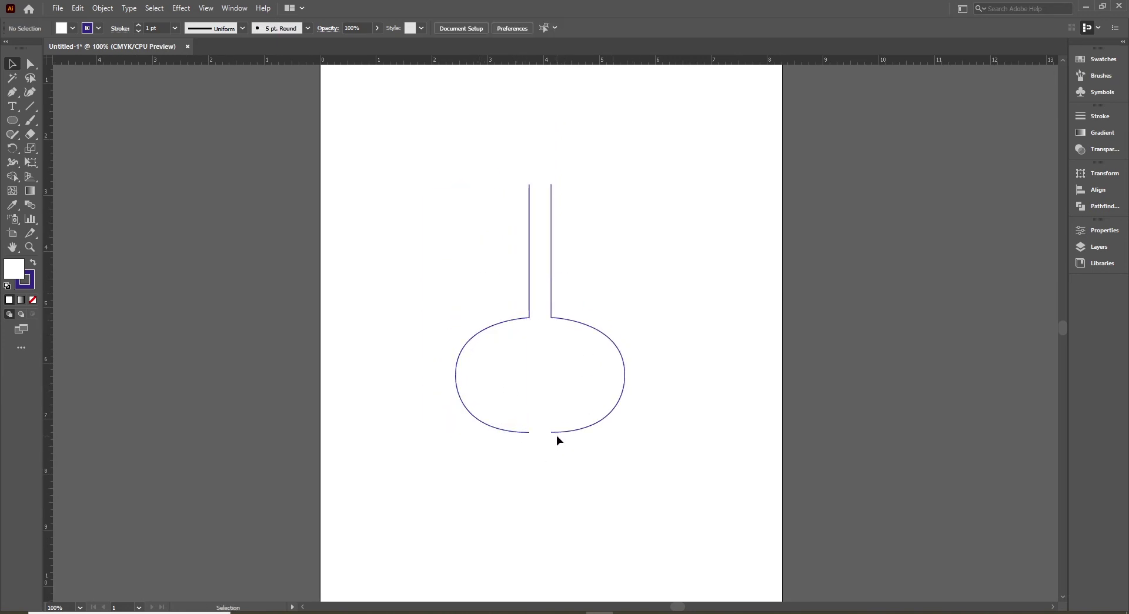
click(32, 65)
mouse_move(517, 416)
mouse_down()
mouse_move(535, 451)
mouse_move(558, 411)
mouse_up()
key(ctrl+z)
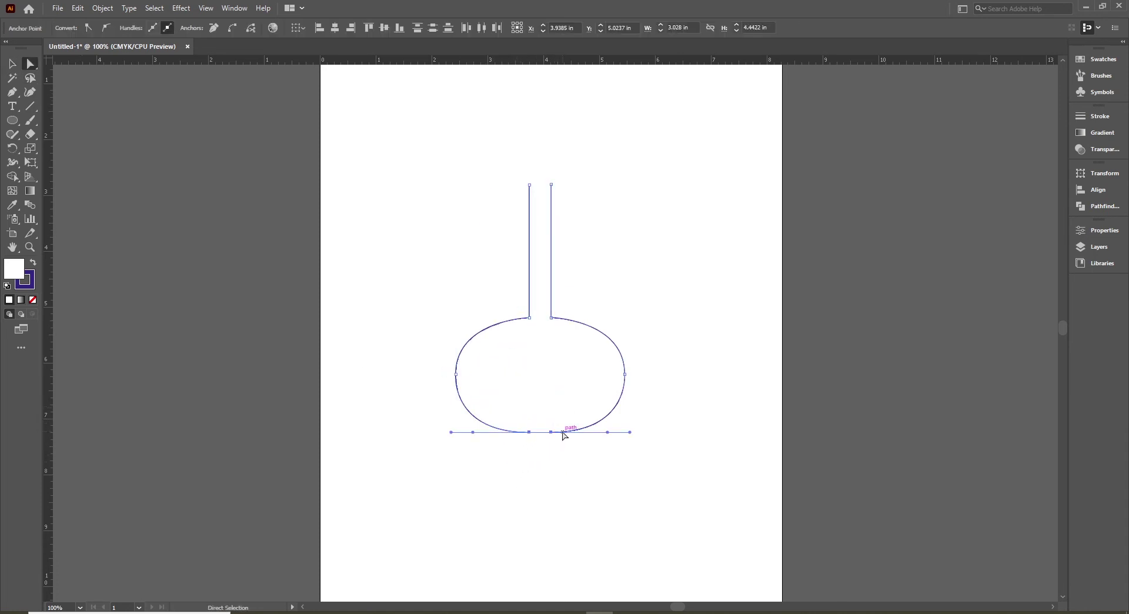
right_click(562, 432)
click(588, 271)
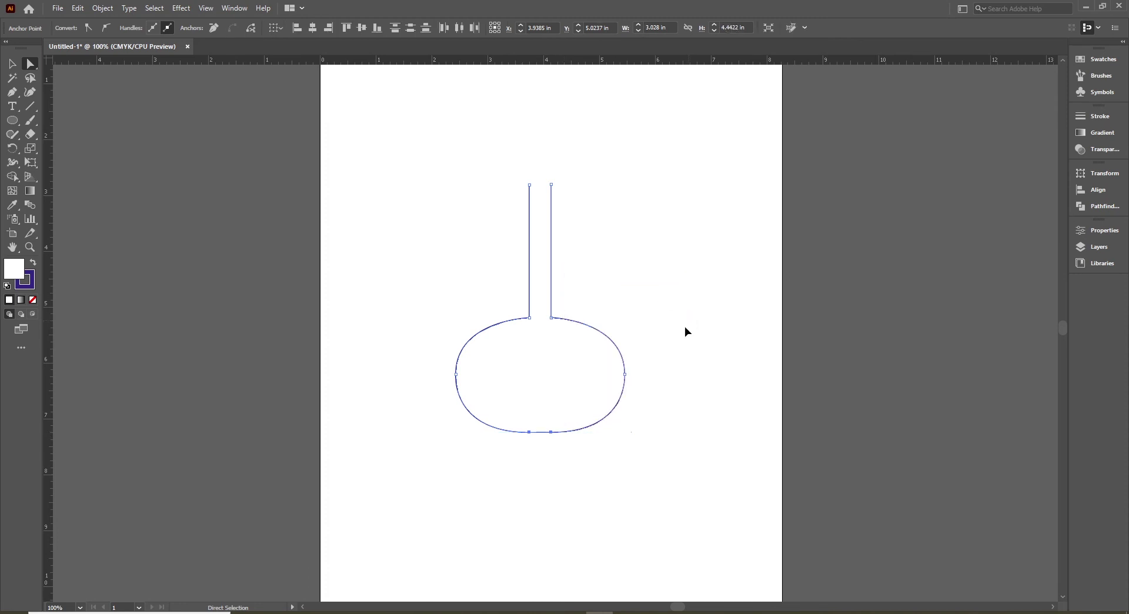
click(684, 326)
- Join the two neck-top anchors so the flask becomes one closed outline
key(v)
key(a)
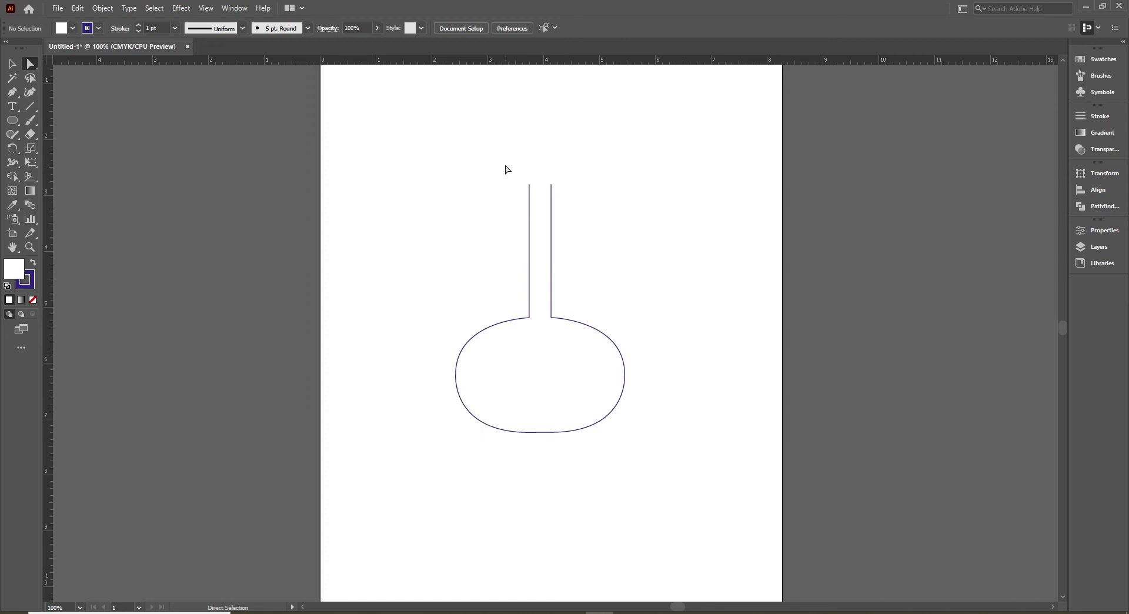
drag(493, 155, 587, 202)
right_click(552, 197)
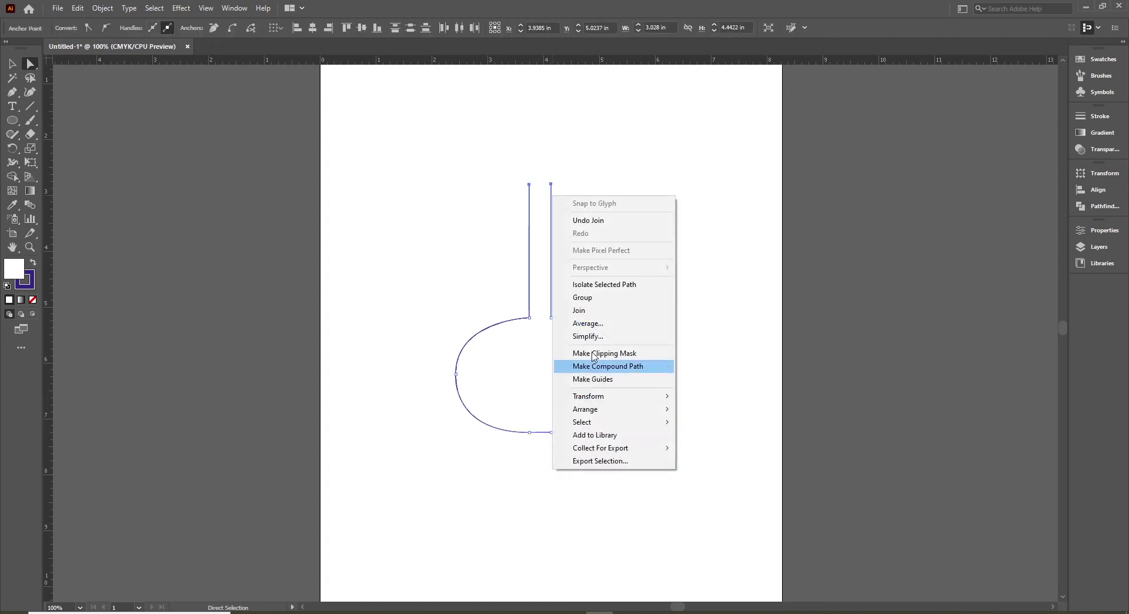
click(583, 311)
key(v)
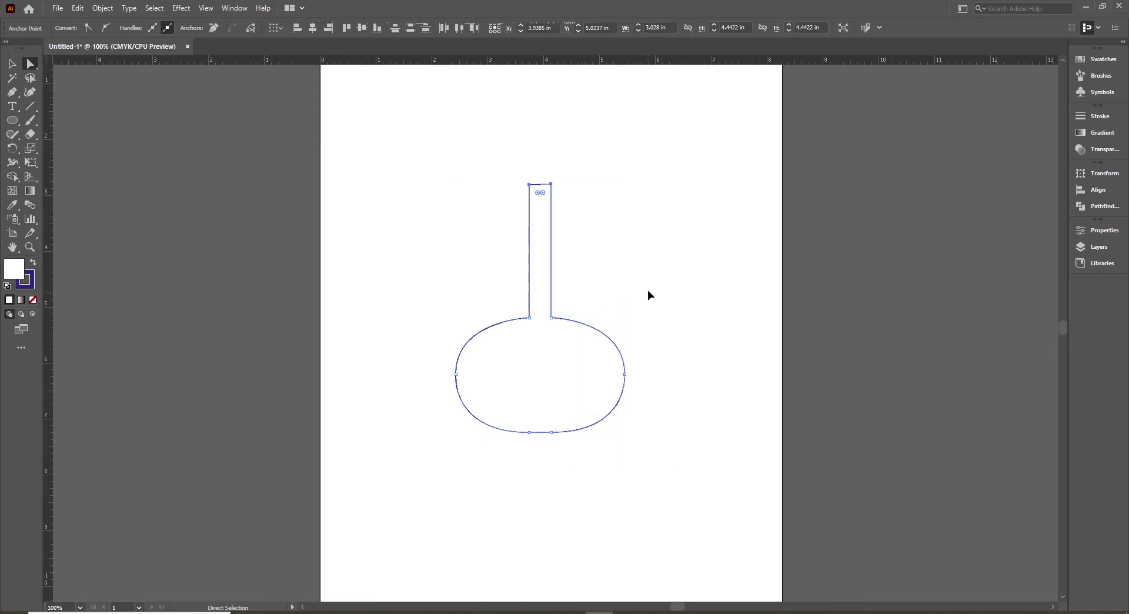
click(647, 290)
drag(551, 318, 534, 306)
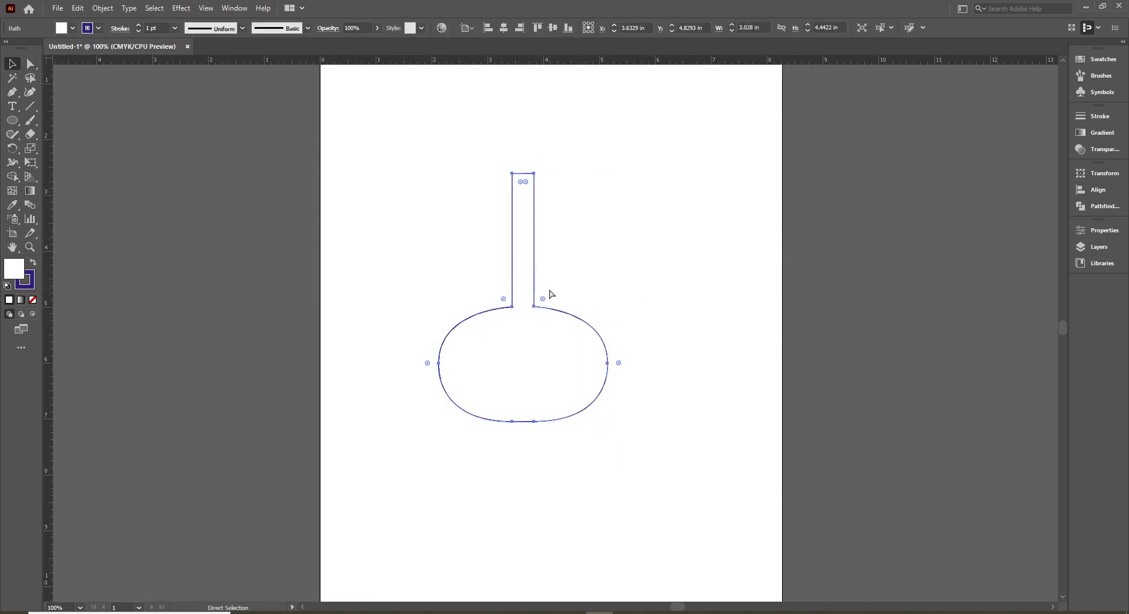
drag(540, 288, 557, 298)
click(751, 315)
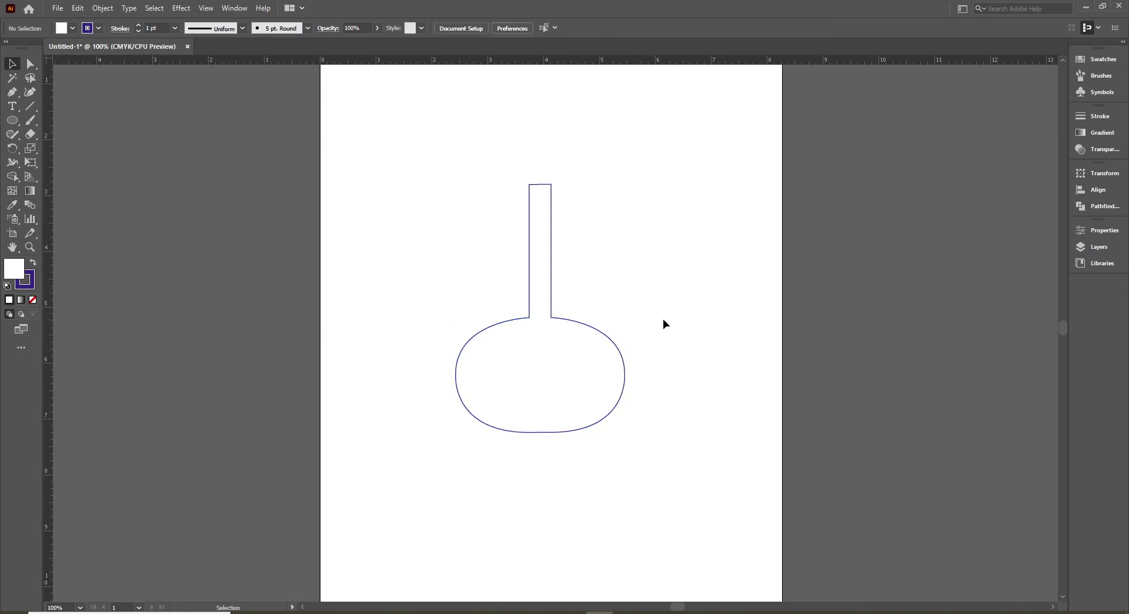
click(595, 328)
click(659, 350)
click(30, 65)
click(587, 329)
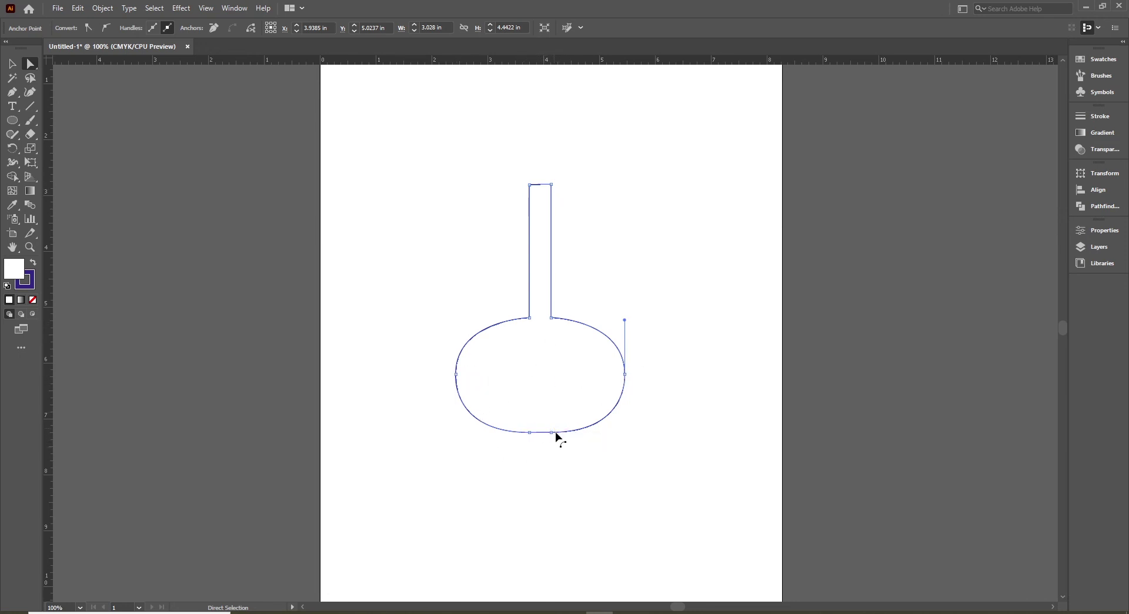
click(624, 374)
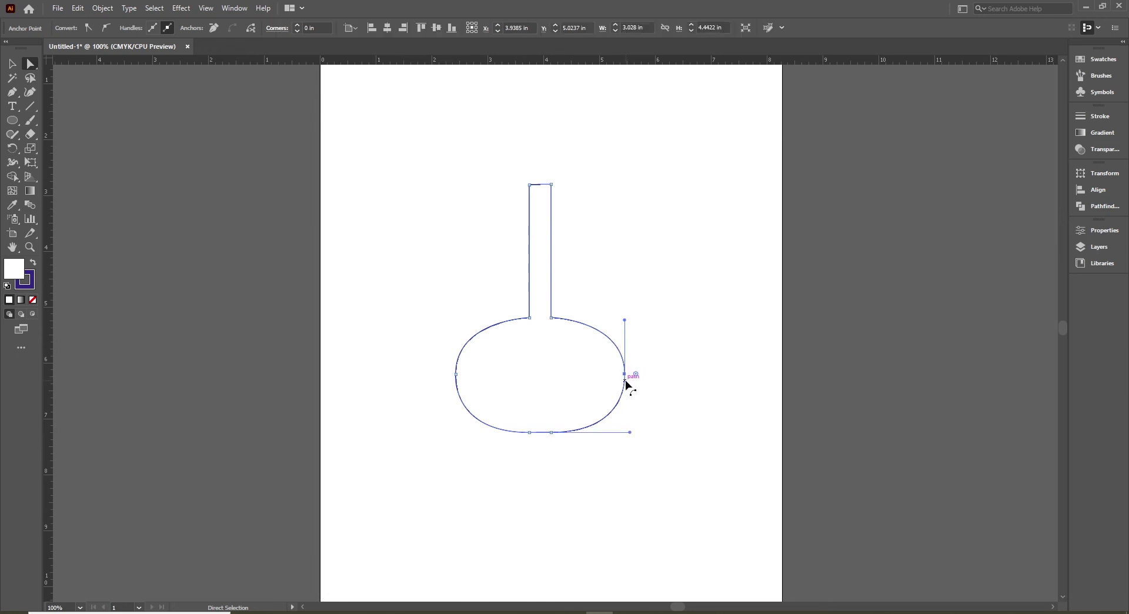
drag(624, 374, 666, 391)
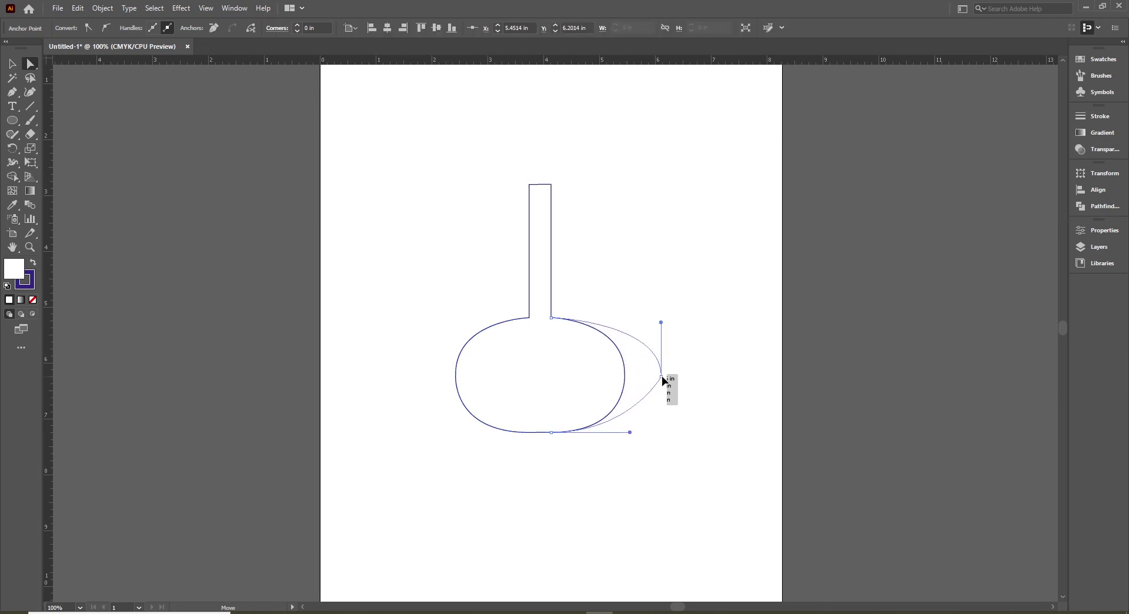
drag(666, 391, 669, 376)
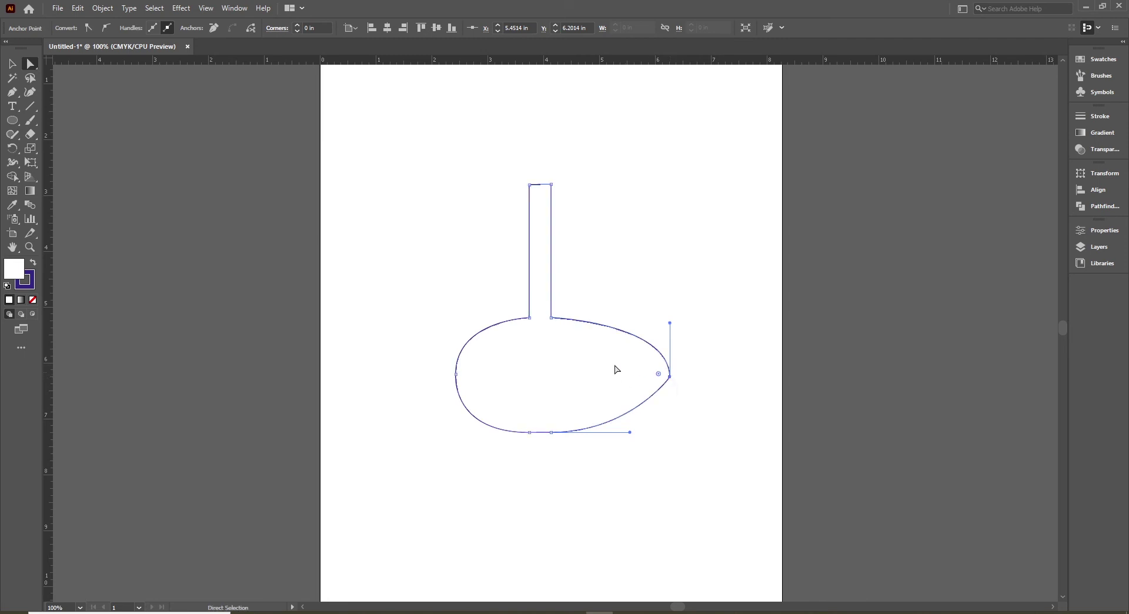
key(ctrl+z)
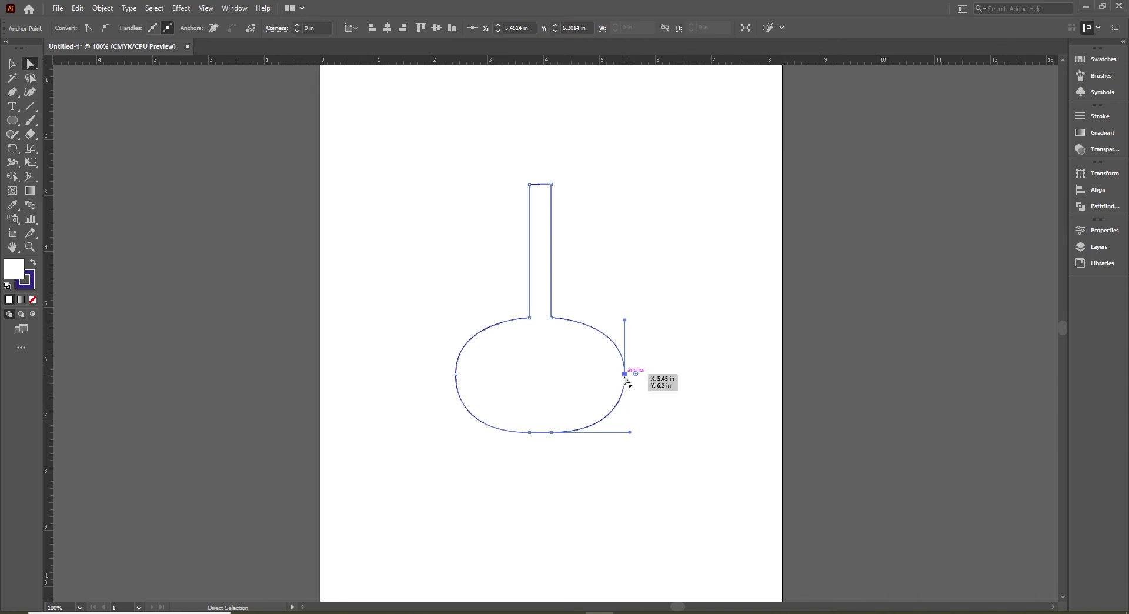
drag(625, 377, 659, 377)
key(ctrl+z)
drag(12, 92, 49, 112)
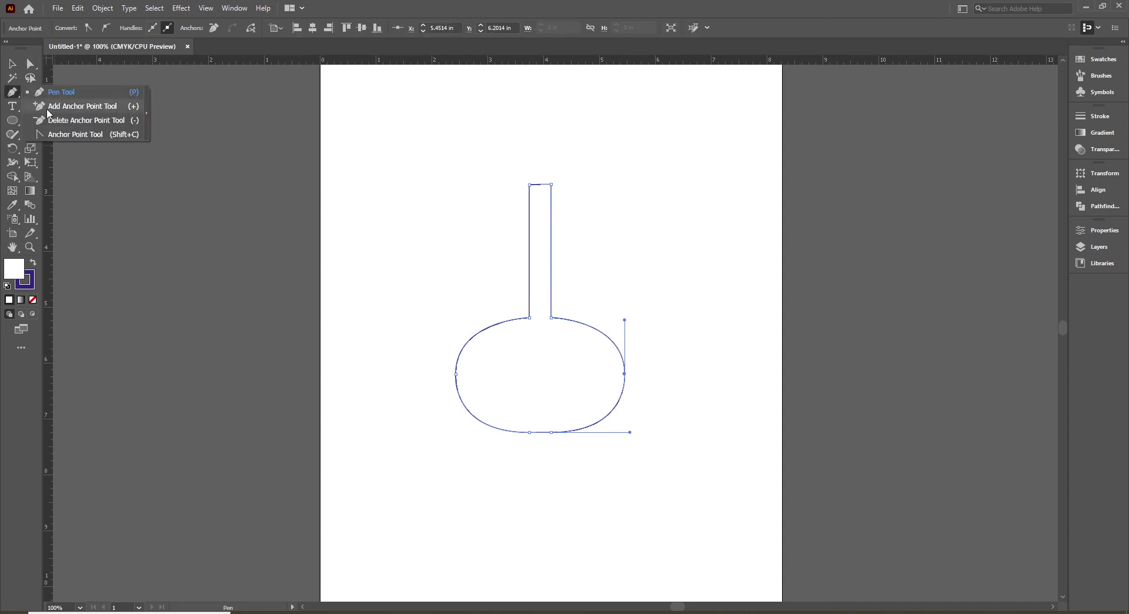
- Add an anchor on the bulb's lower-right curve at 150% zoom, then reselect the flask path
click(48, 109)
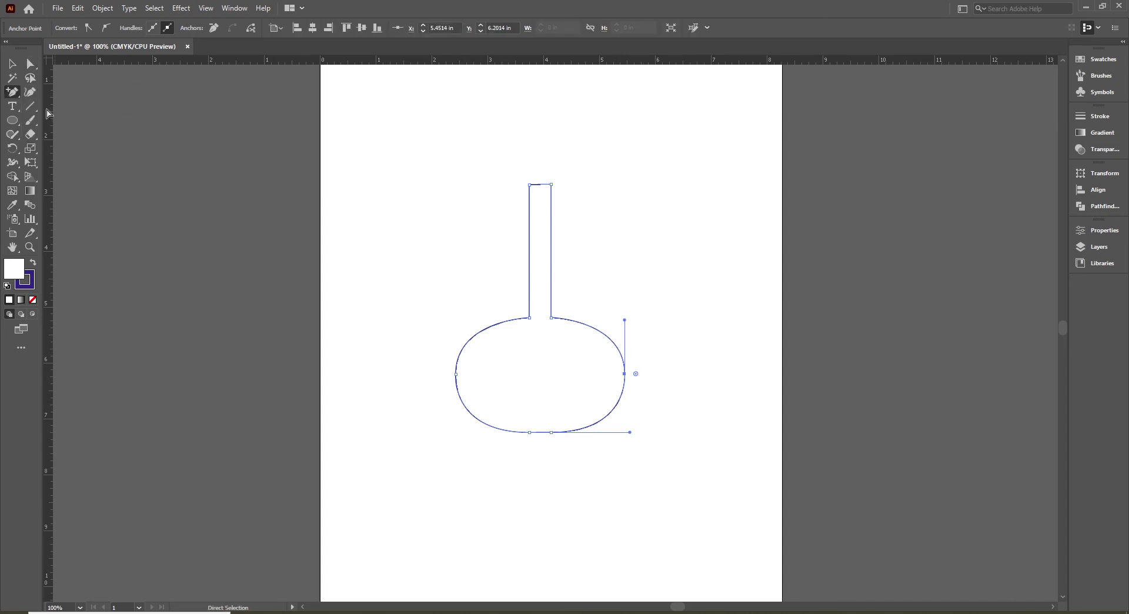
click(10, 94)
key(ctrl+plus)
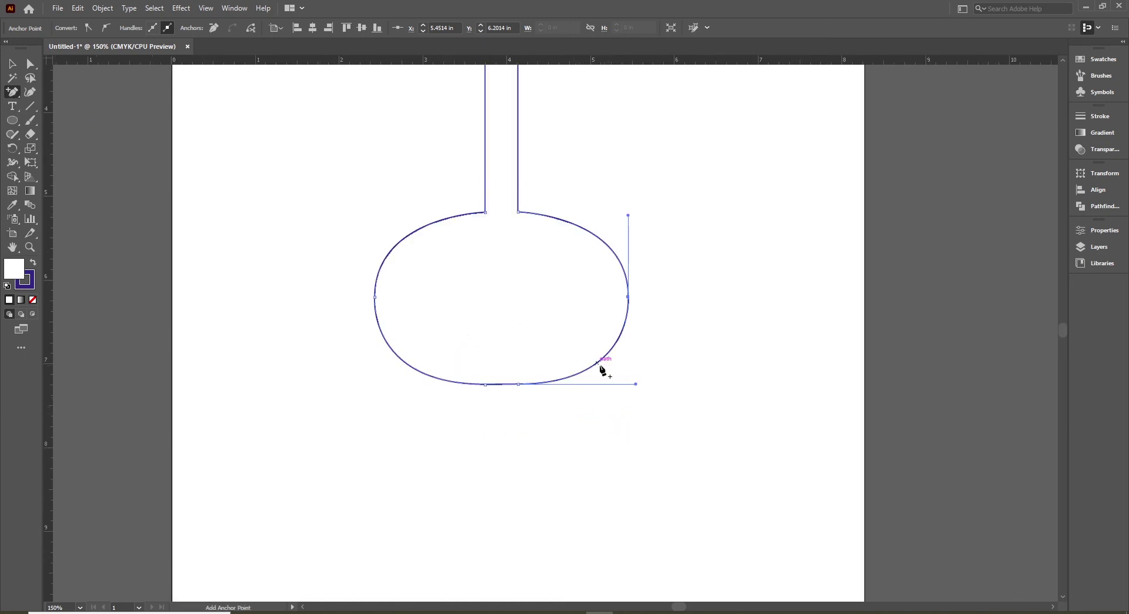
drag(589, 300, 600, 409)
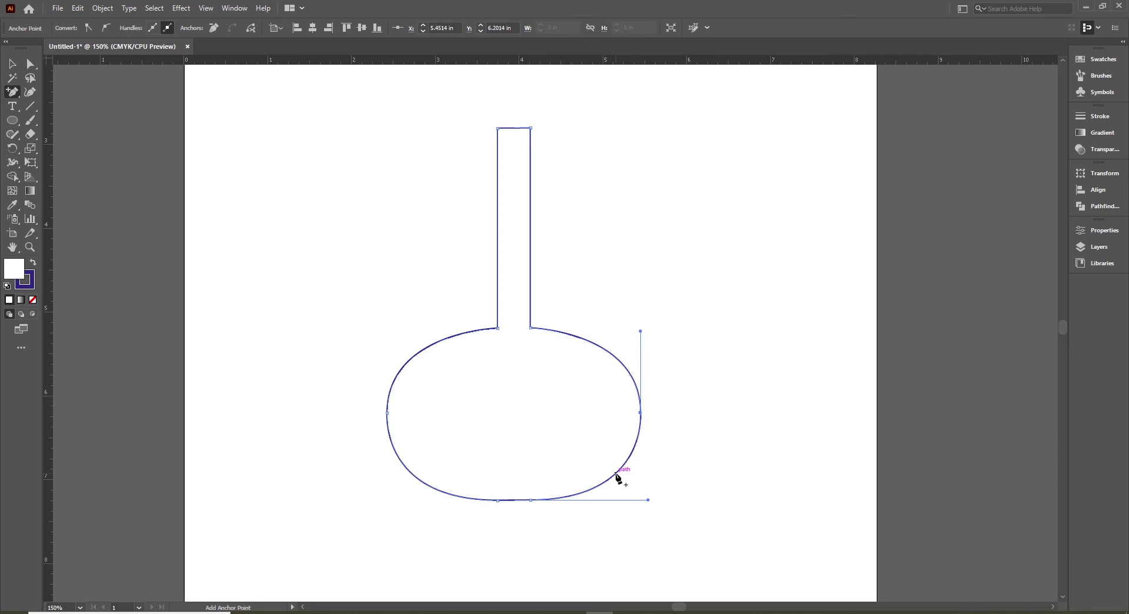
click(616, 473)
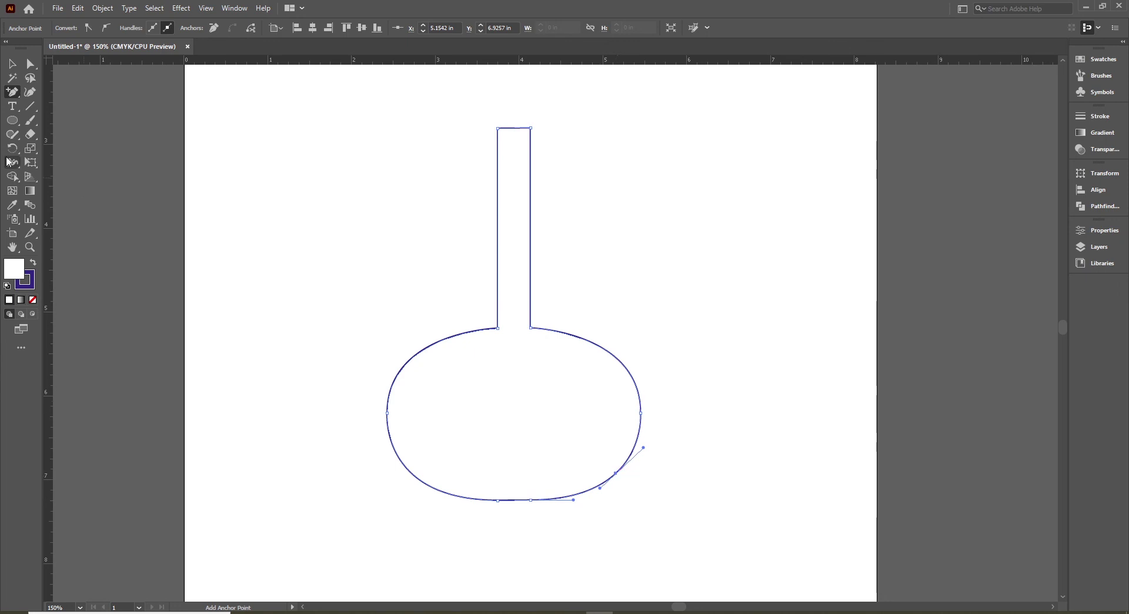
click(30, 64)
click(286, 260)
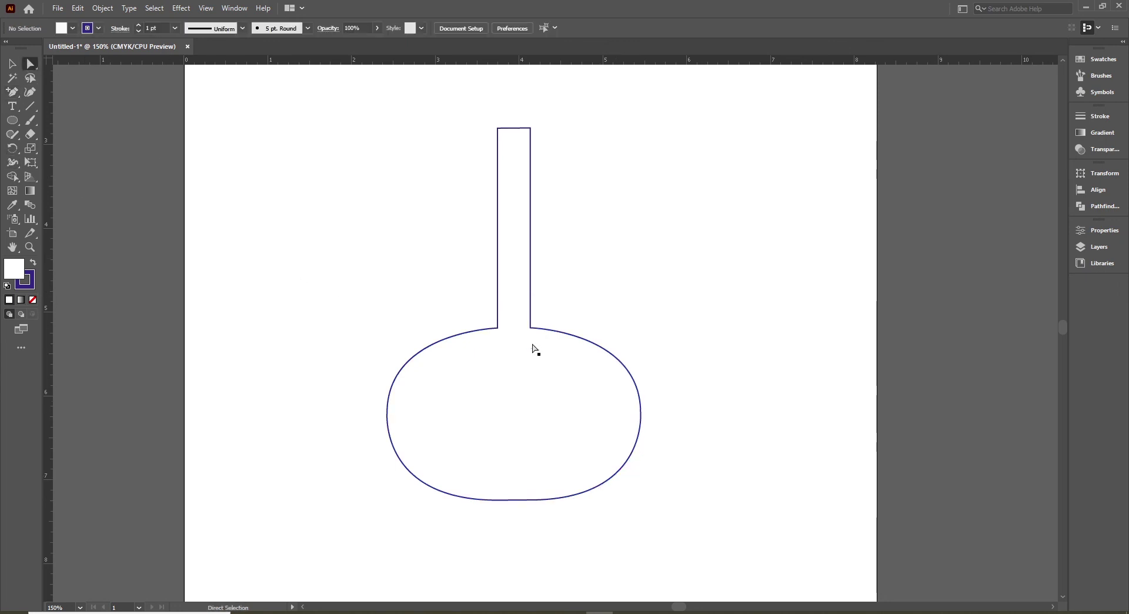
click(579, 339)
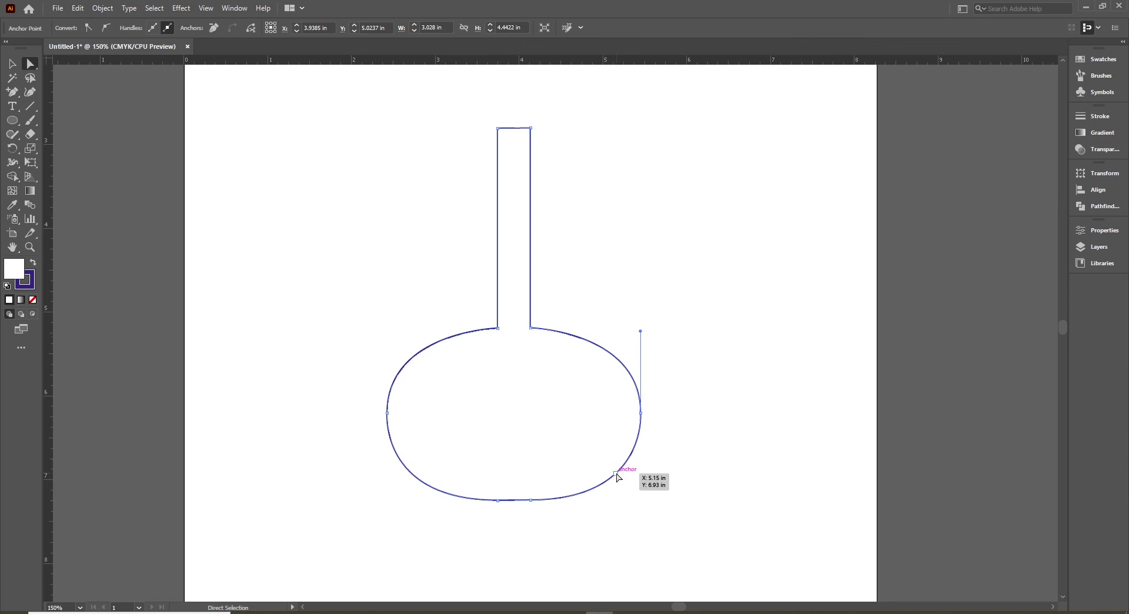
click(616, 474)
drag(616, 475, 664, 479)
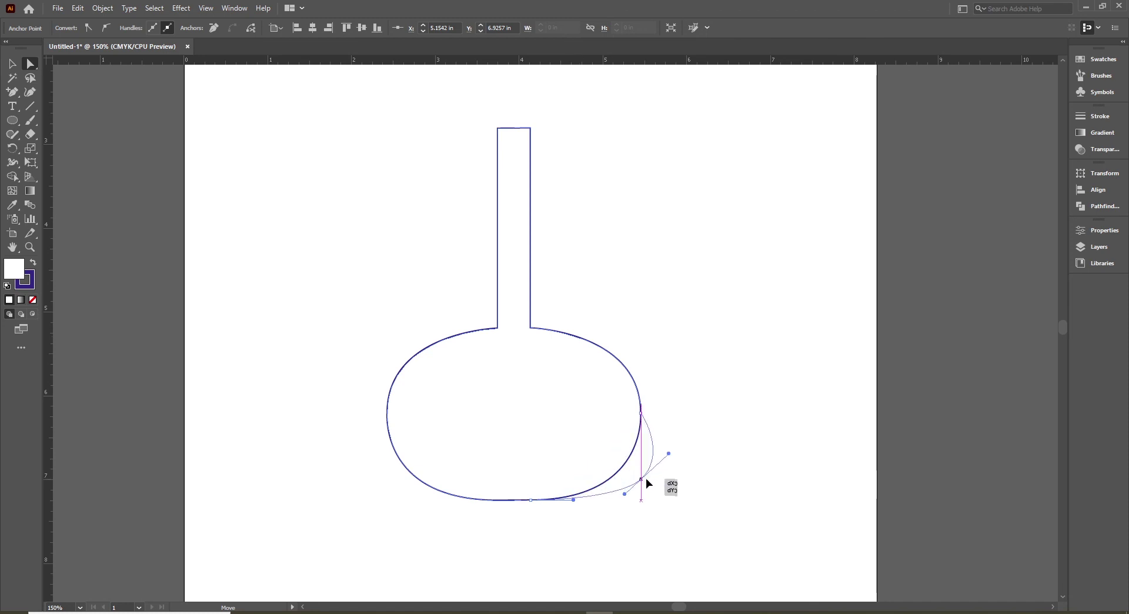
drag(665, 478, 651, 476)
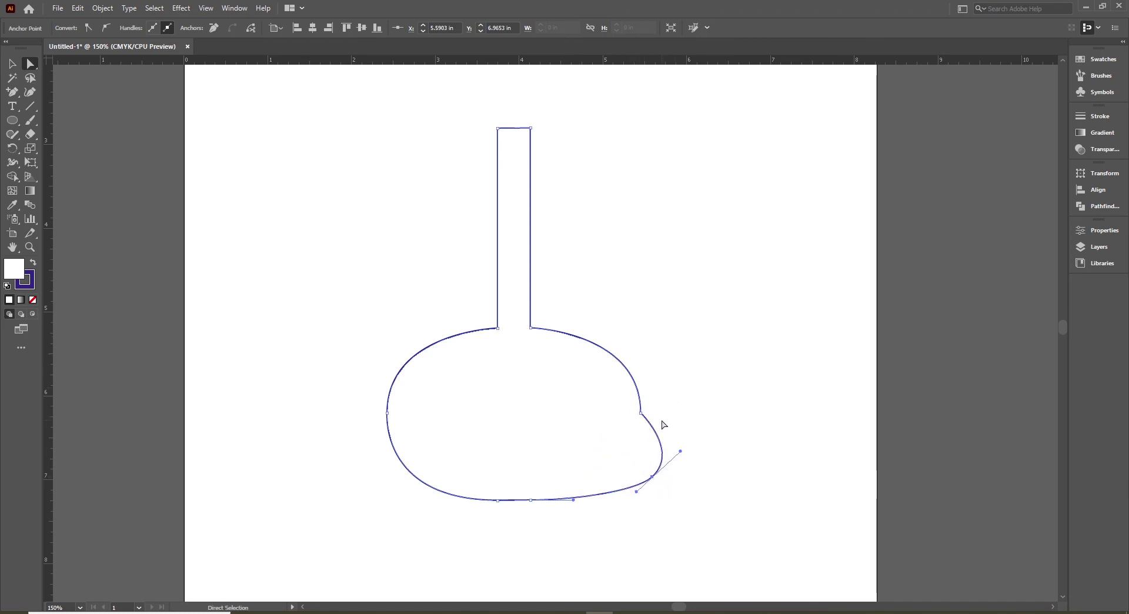
key(ctrl+z)
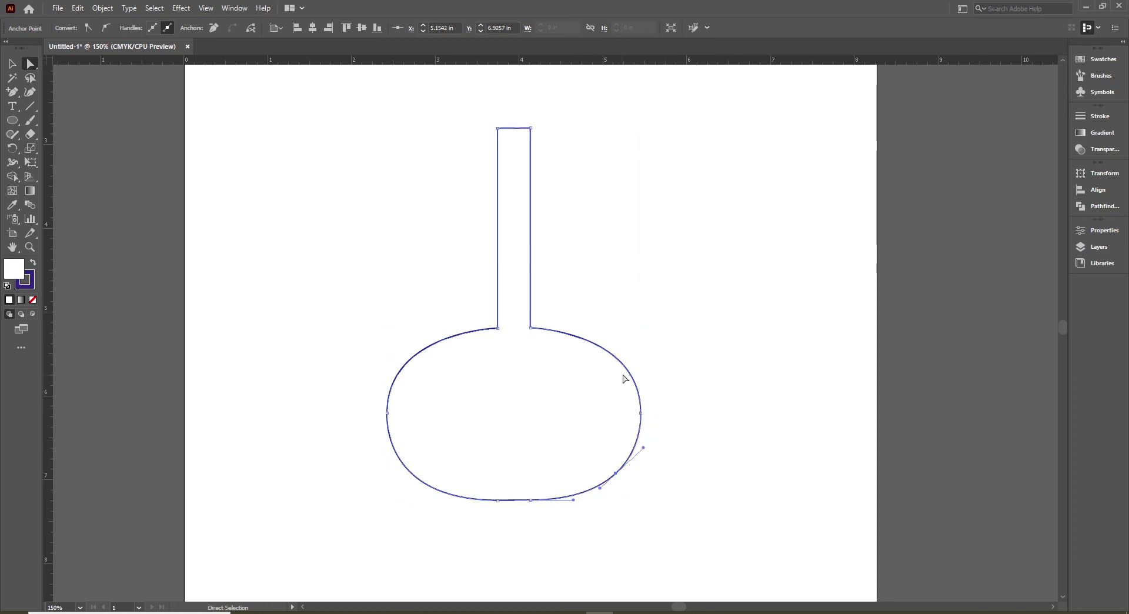
click(640, 412)
drag(641, 414, 661, 410)
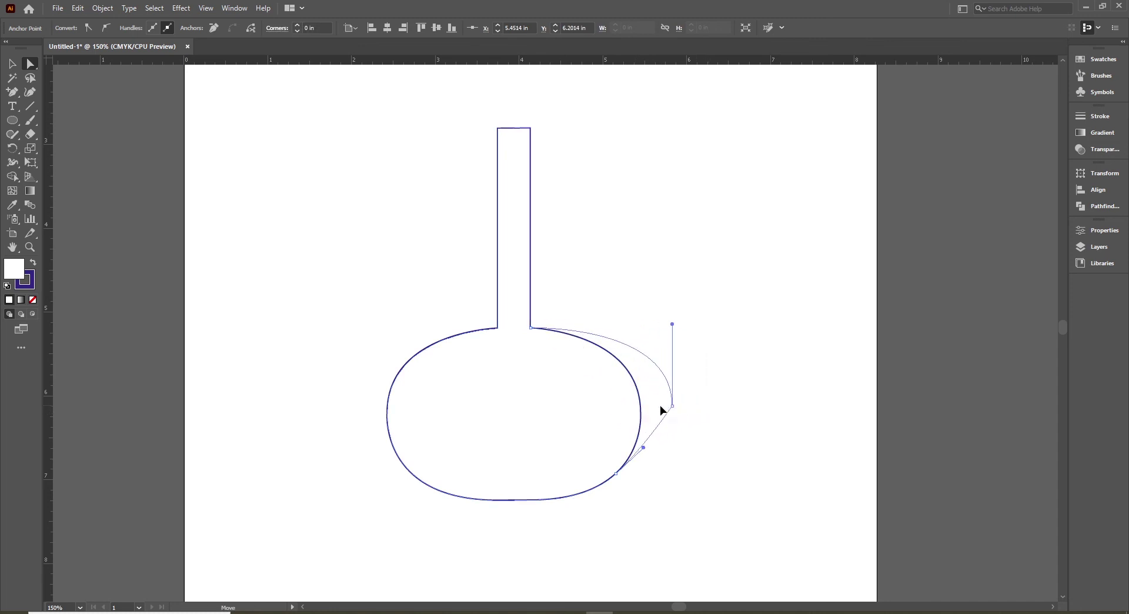
drag(659, 406, 682, 407)
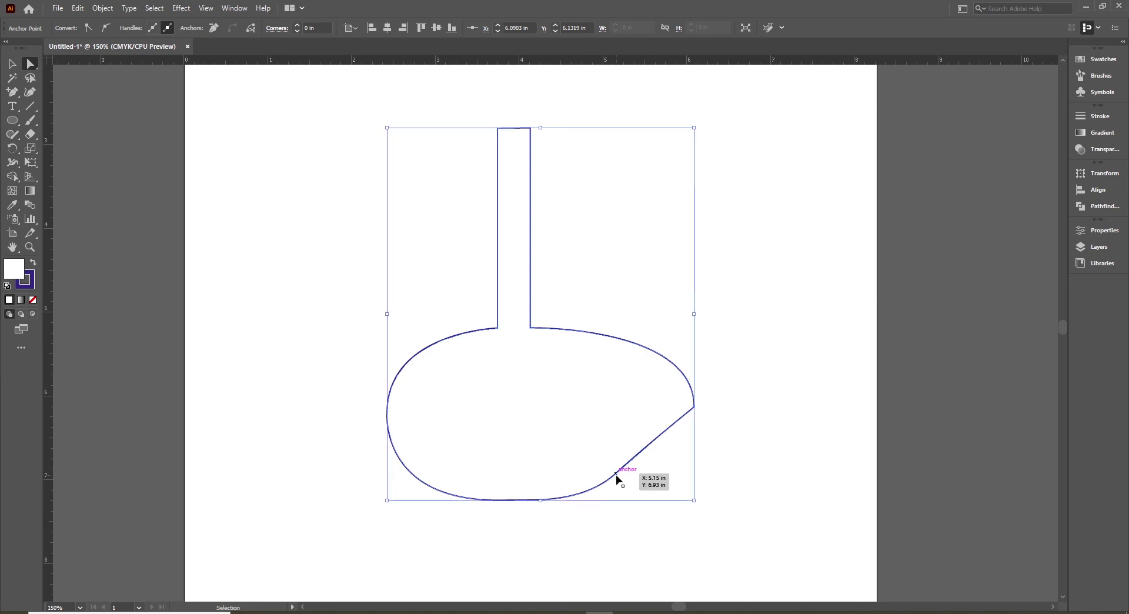
key(ctrl+z)
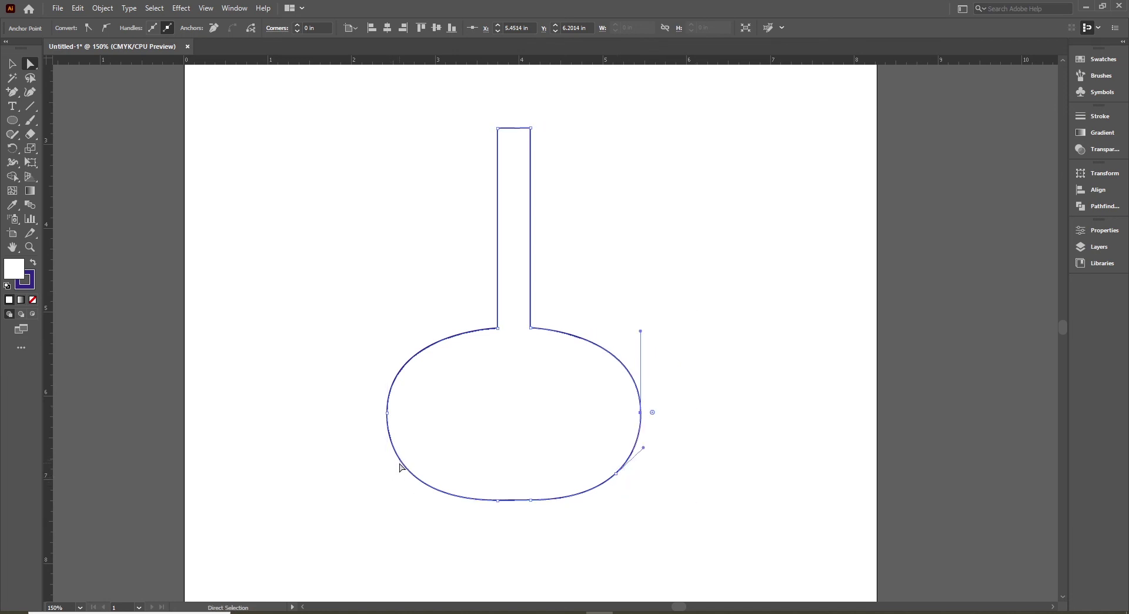
drag(12, 92, 37, 109)
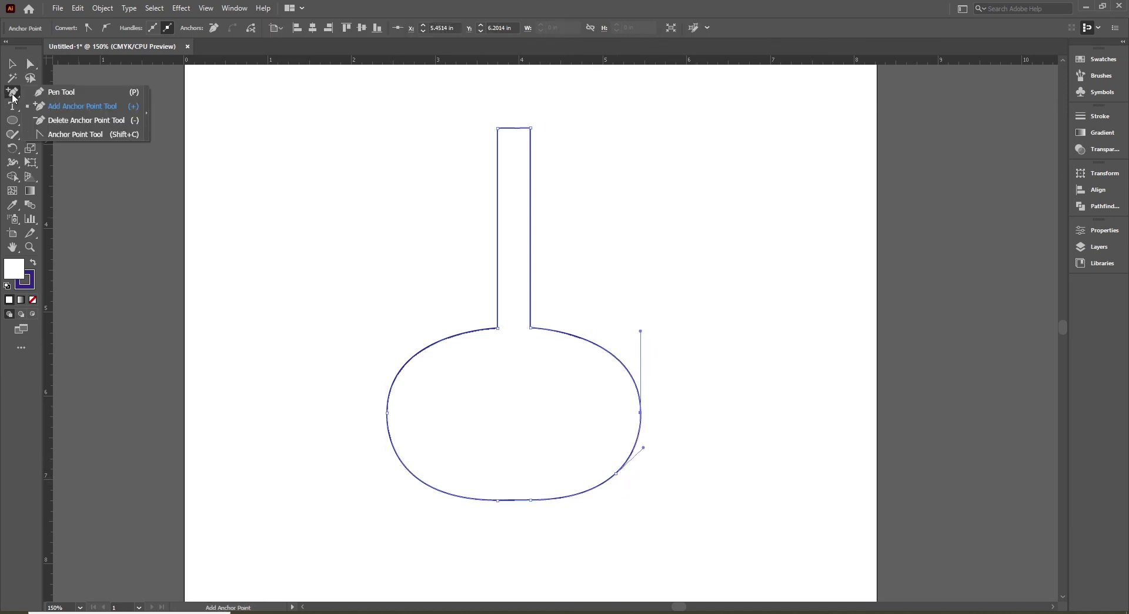
- Add an anchor on the bulb's lower-left curve, drag it inward and bend its handles into a notch
click(415, 476)
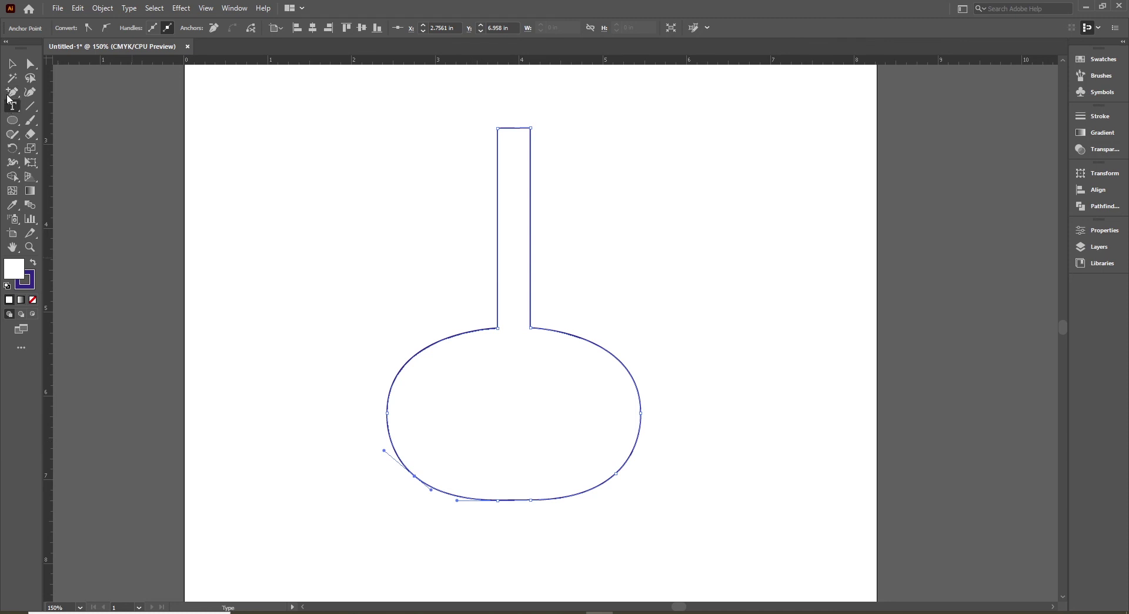
click(28, 64)
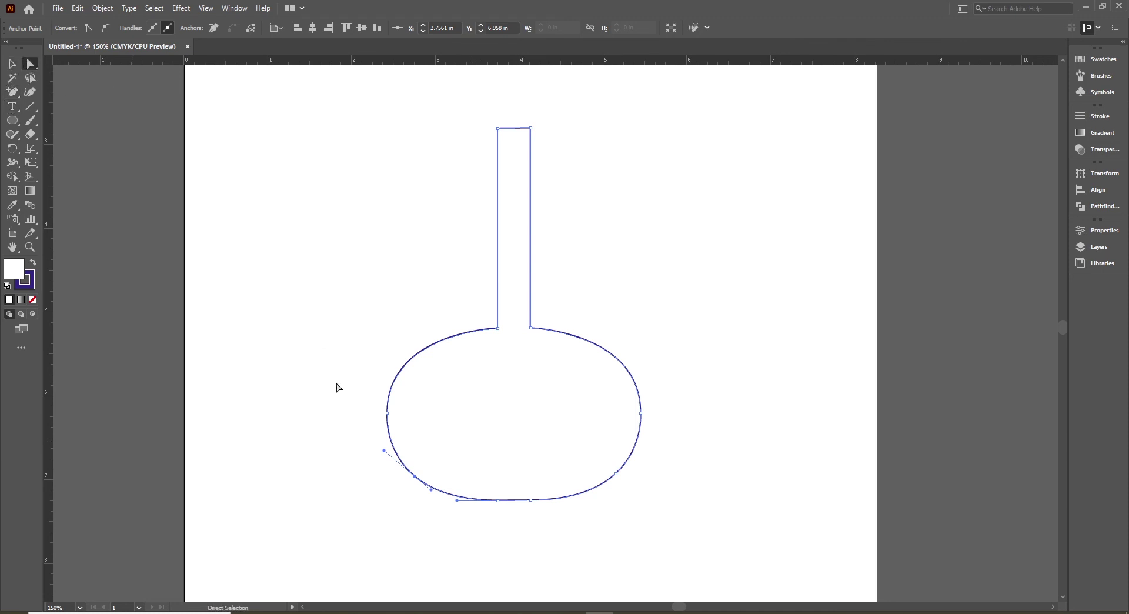
mouse_move(415, 477)
mouse_down()
mouse_move(389, 487)
mouse_move(454, 448)
mouse_up()
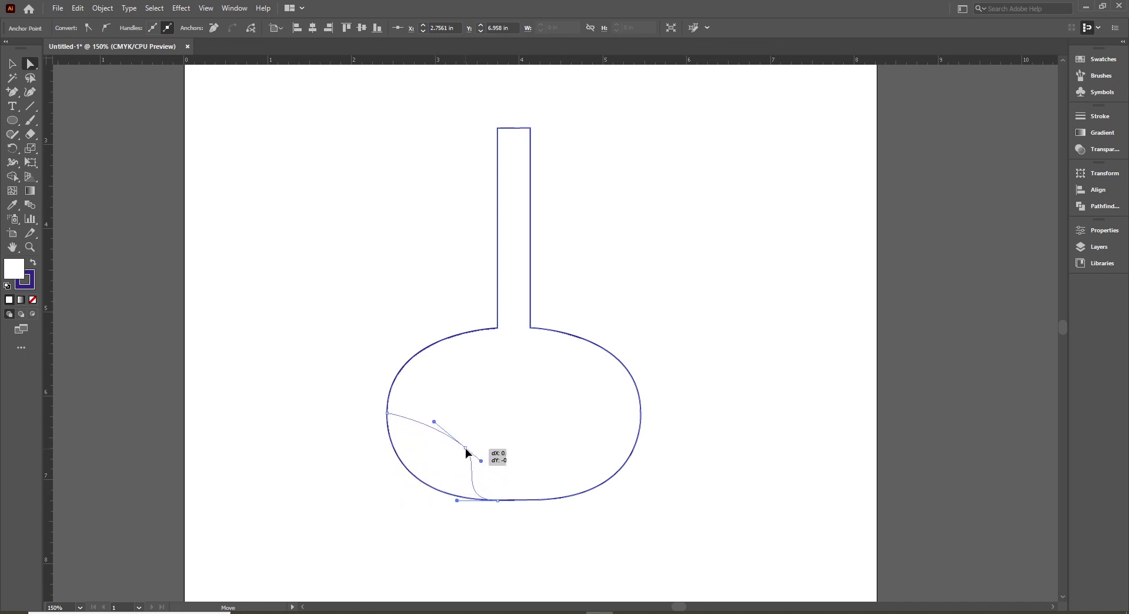
drag(454, 447, 454, 447)
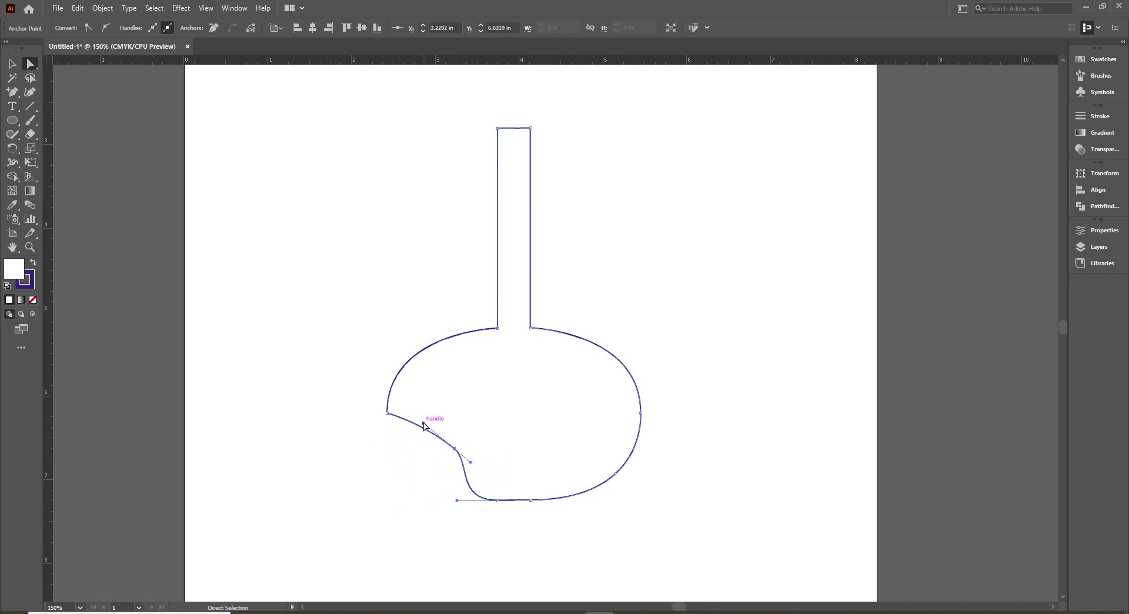
drag(423, 425, 438, 418)
drag(438, 417, 414, 445)
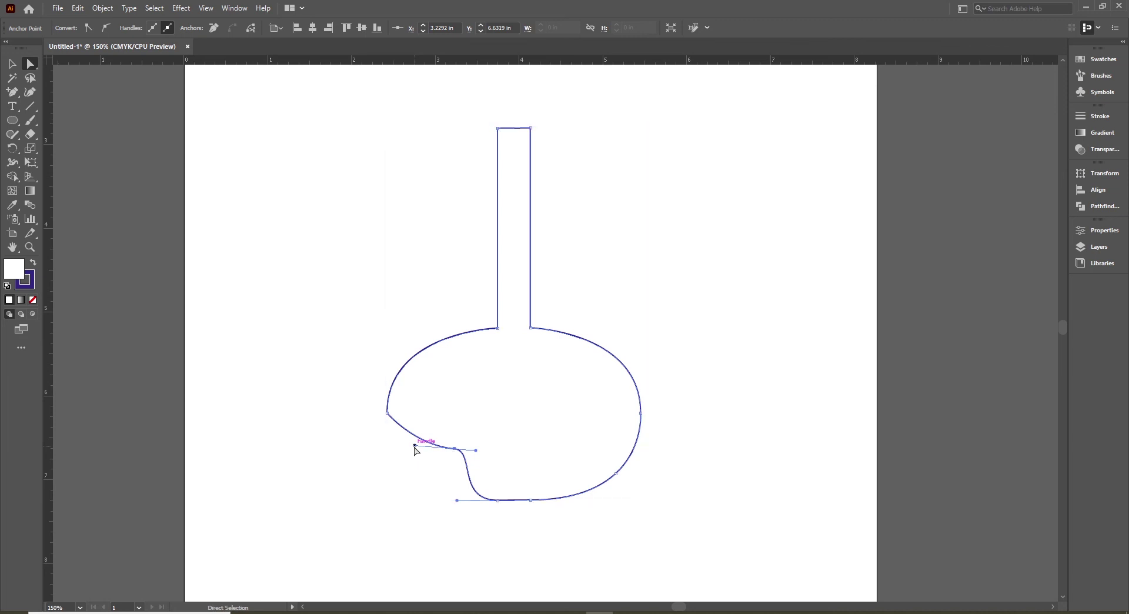
key(ctrl+z)
- Undo the lower-left notch edits to restore the smooth oval body and deselect the flask
click(11, 63)
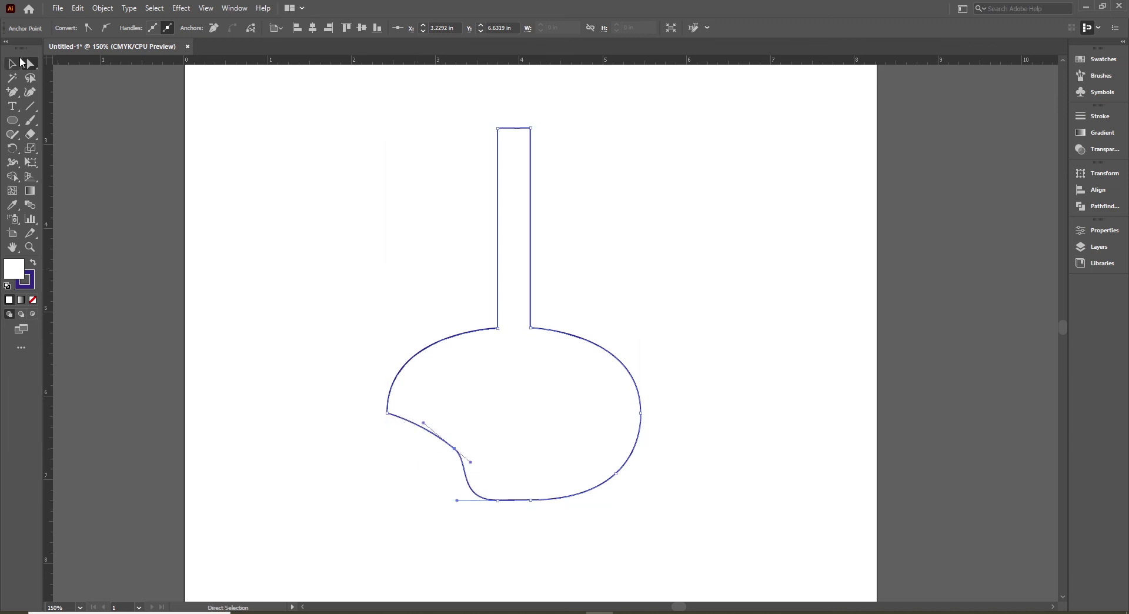
click(10, 97)
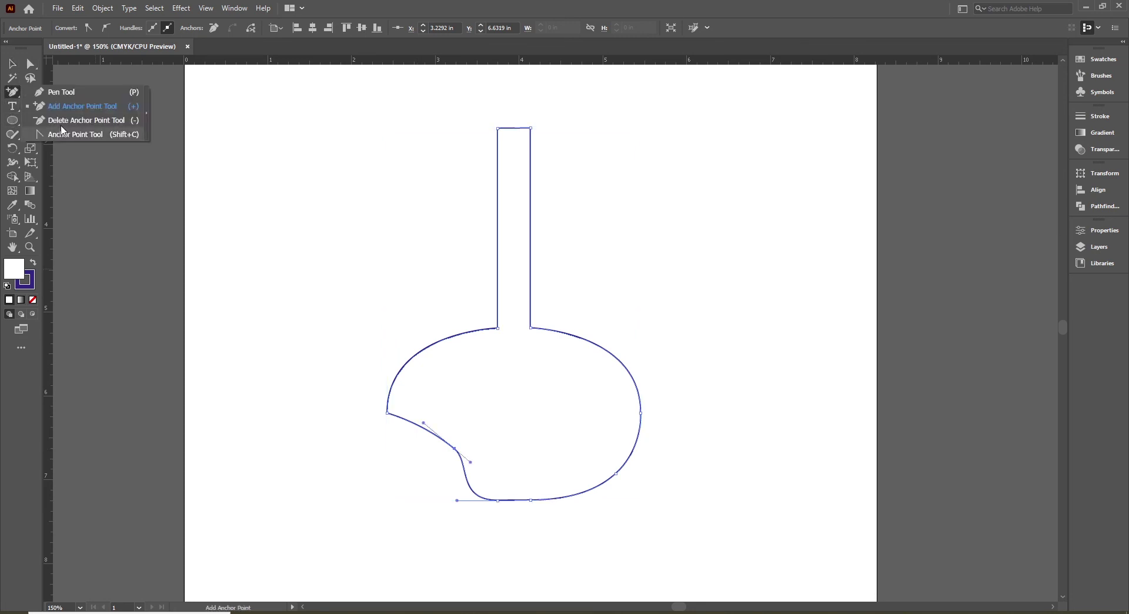
key(v)
click(260, 395)
key(ctrl+z)
click(262, 395)
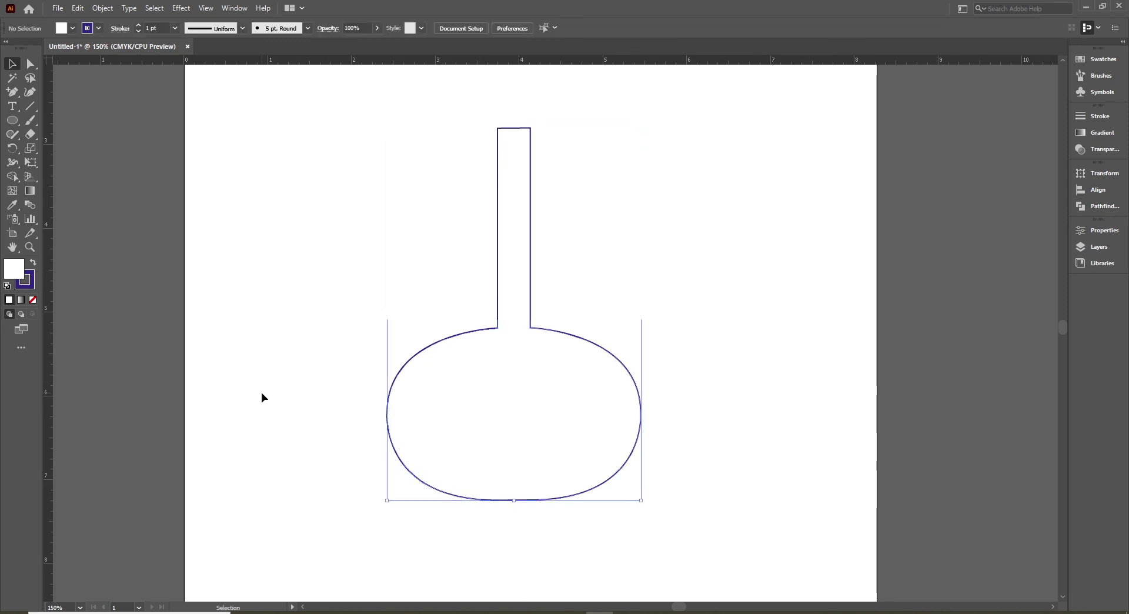
click(409, 472)
click(285, 469)
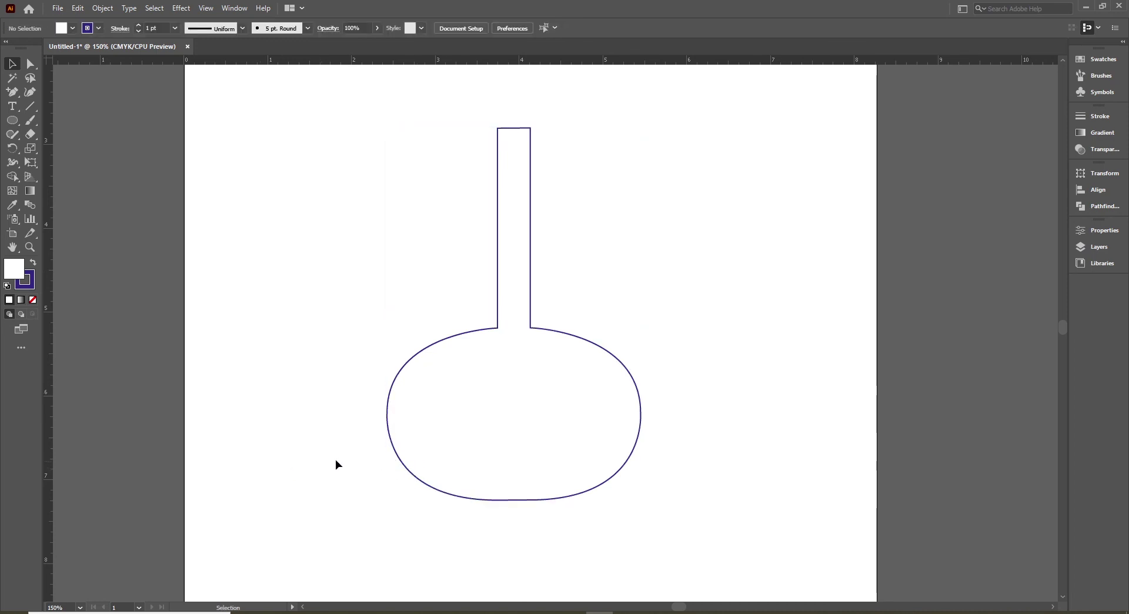
drag(12, 91, 76, 120)
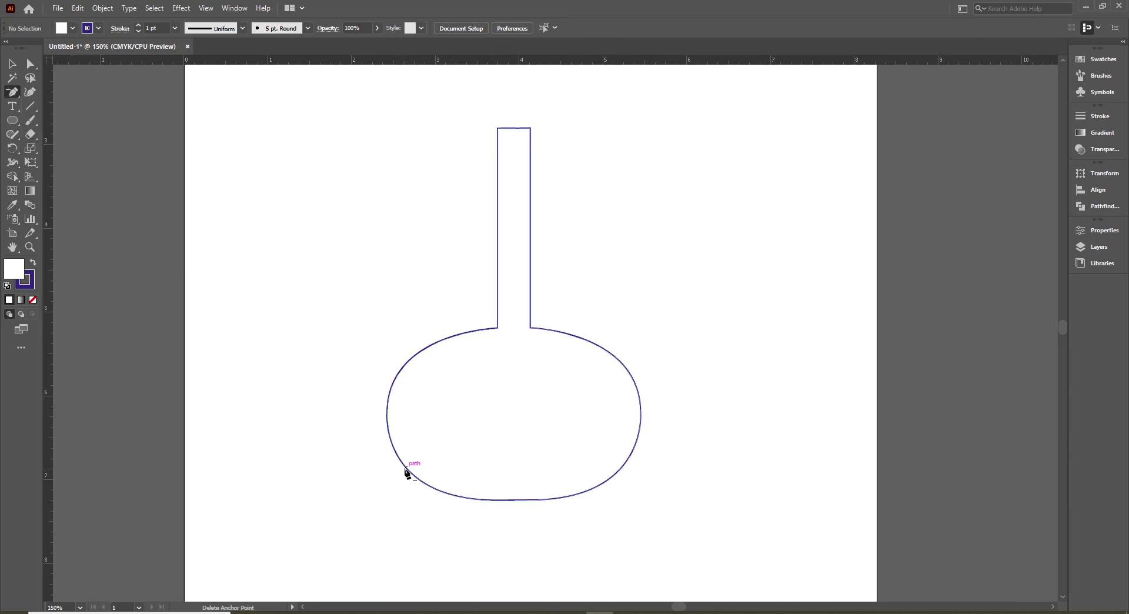
- Trial-delete the anchor on the bulb's lower-left curve, then undo the deletion
click(30, 64)
click(398, 383)
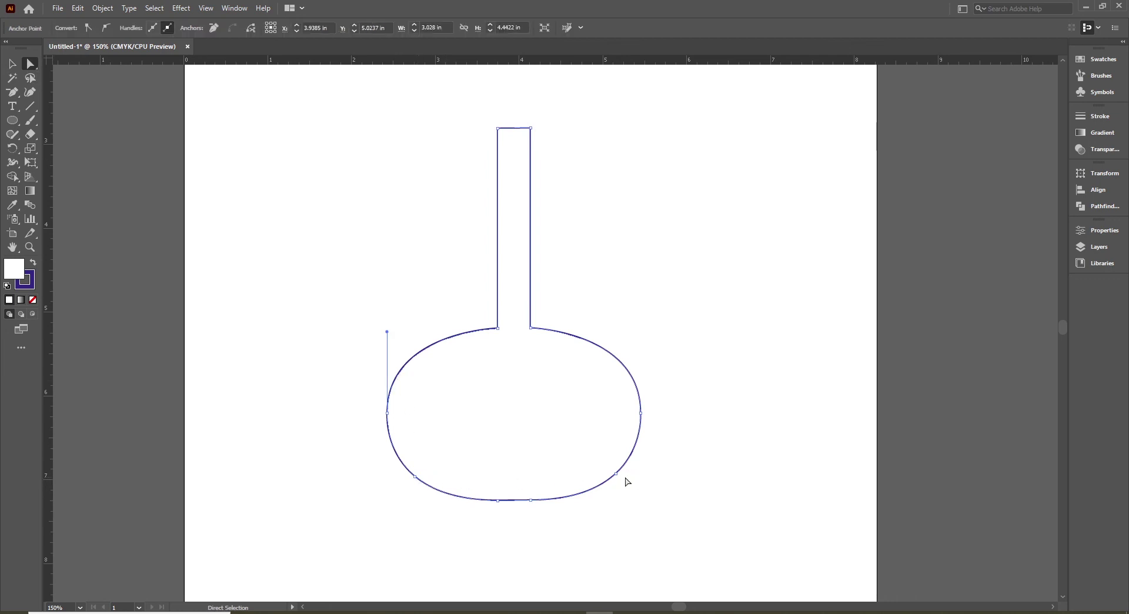
click(13, 95)
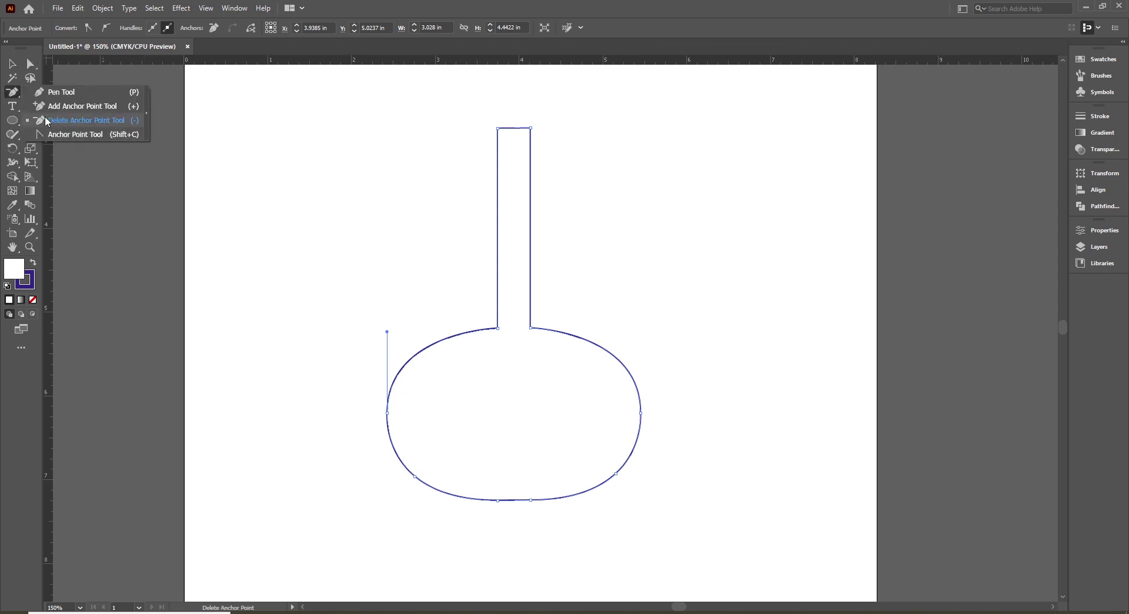
click(99, 122)
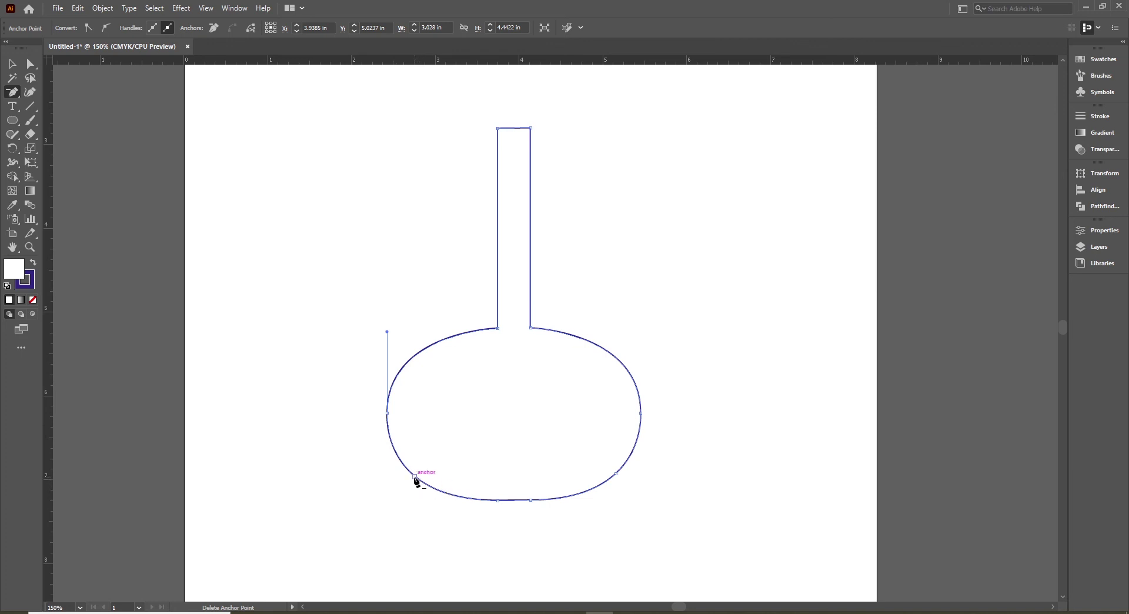
click(415, 476)
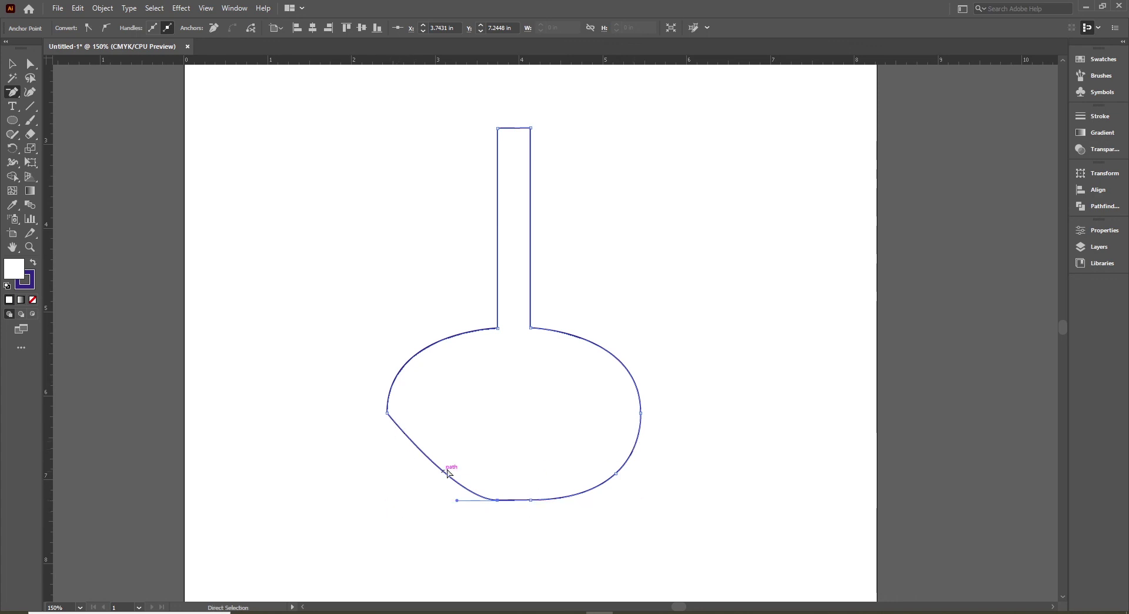
key(ctrl+z)
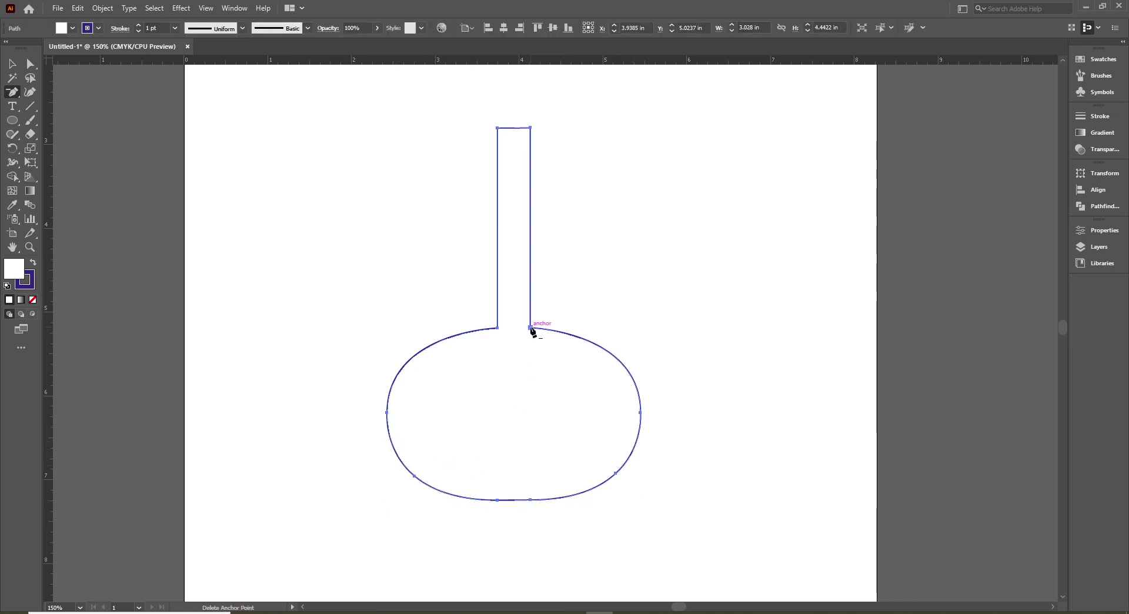
- Trial-delete the neck-junction and neck top-left anchors, undo both, then deselect and zoom out
click(530, 327)
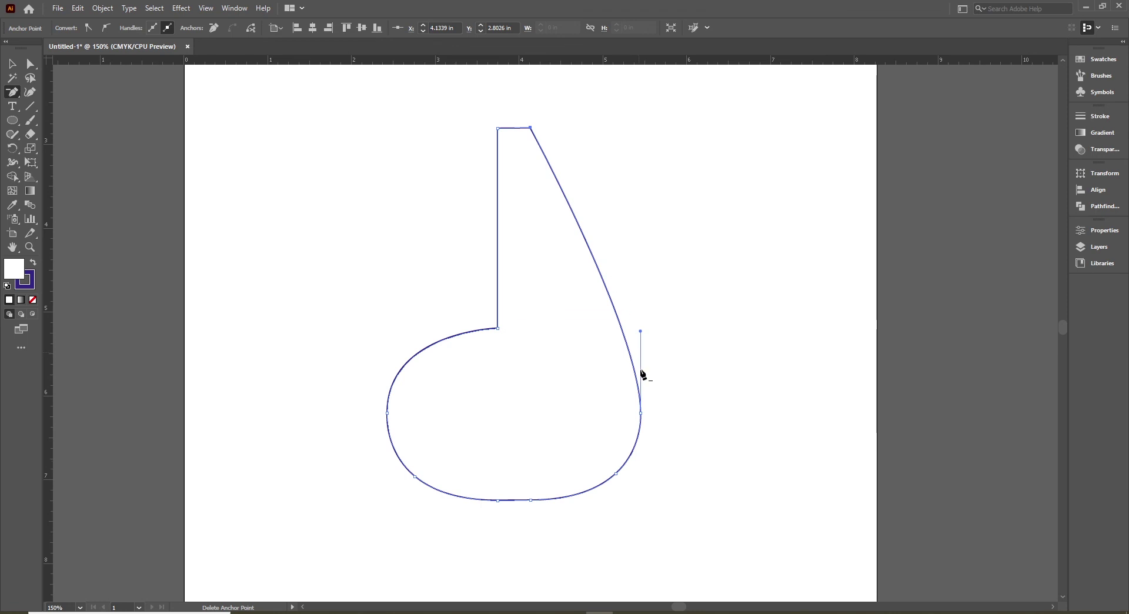
key(Tab)
key(ctrl+z)
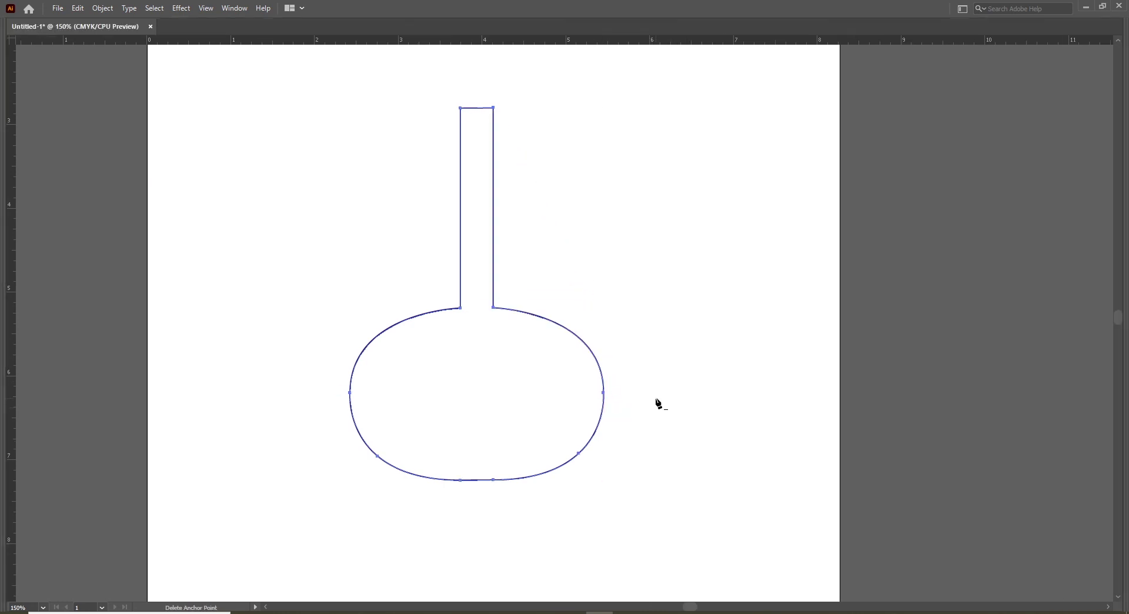
key(Tab)
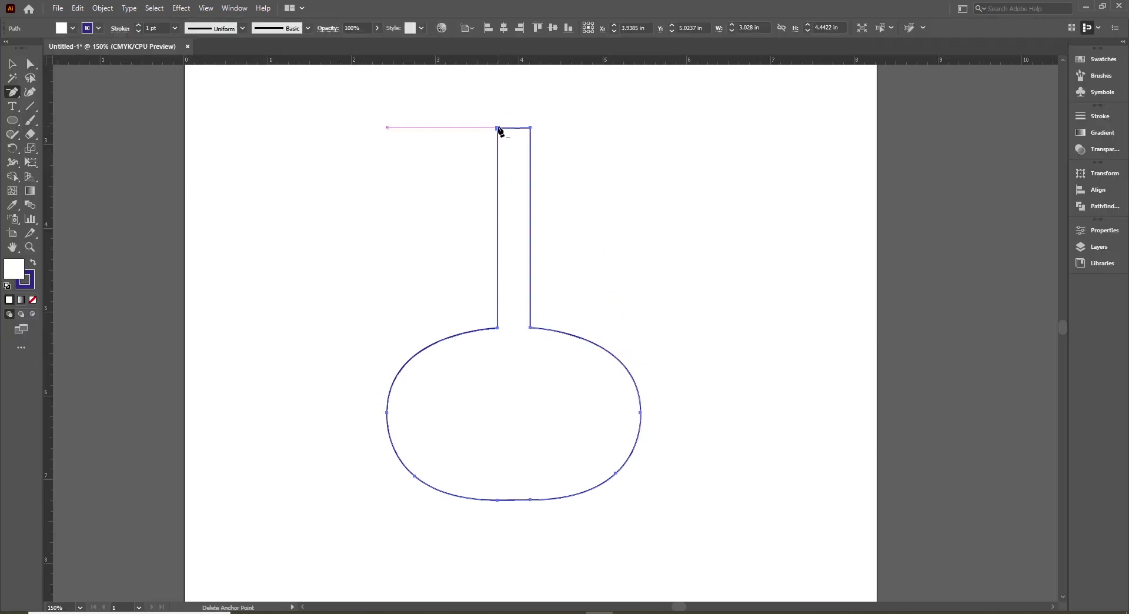
click(497, 129)
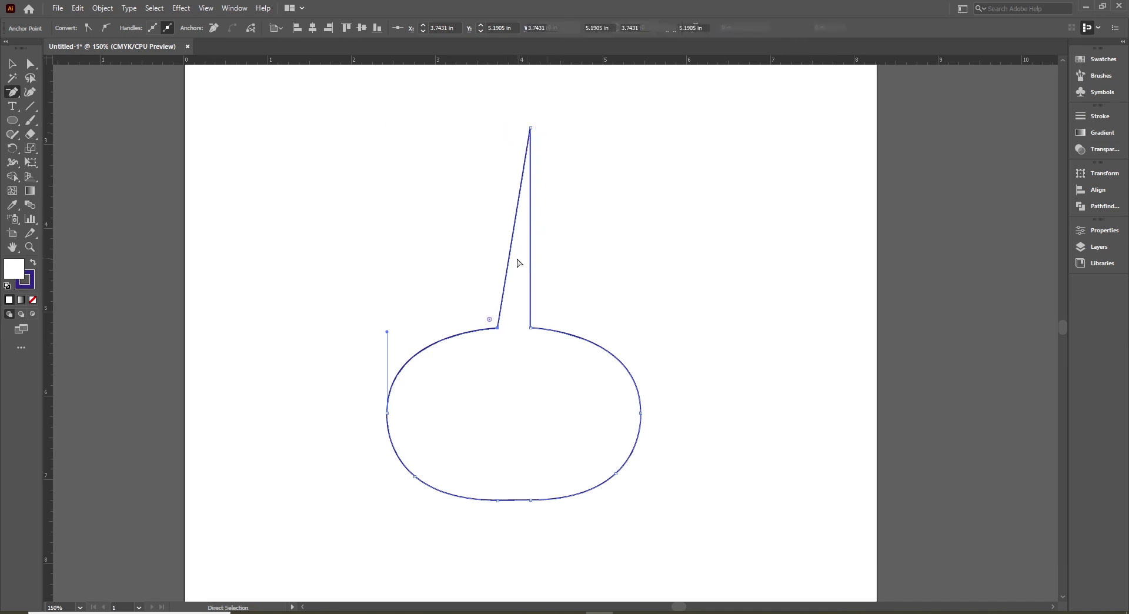
key(ctrl+z)
click(13, 64)
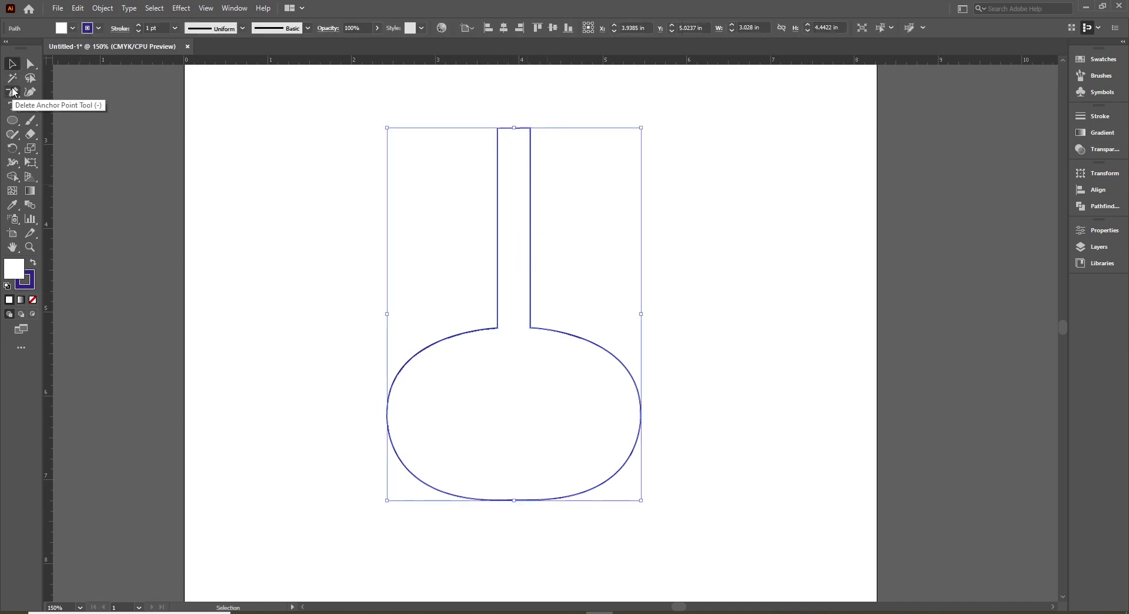
click(235, 207)
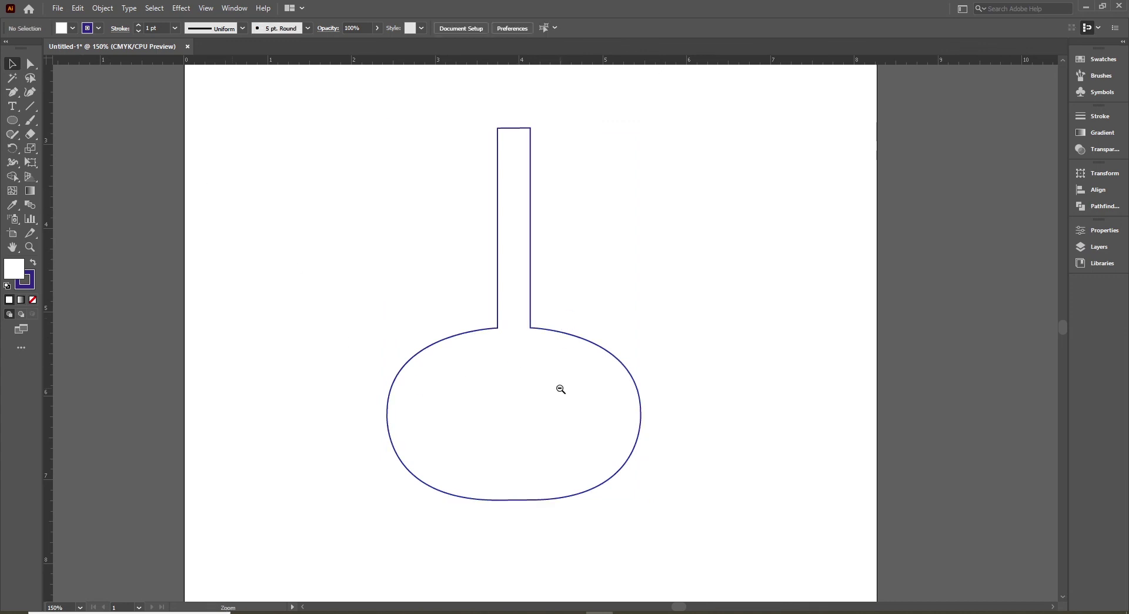
key(ctrl+minus)
key(ctrl+minus)
- Move the flask outline off the artboard to the right
mouse_move(517, 382)
mouse_down()
mouse_move(635, 373)
mouse_move(794, 383)
mouse_up()
click(16, 98)
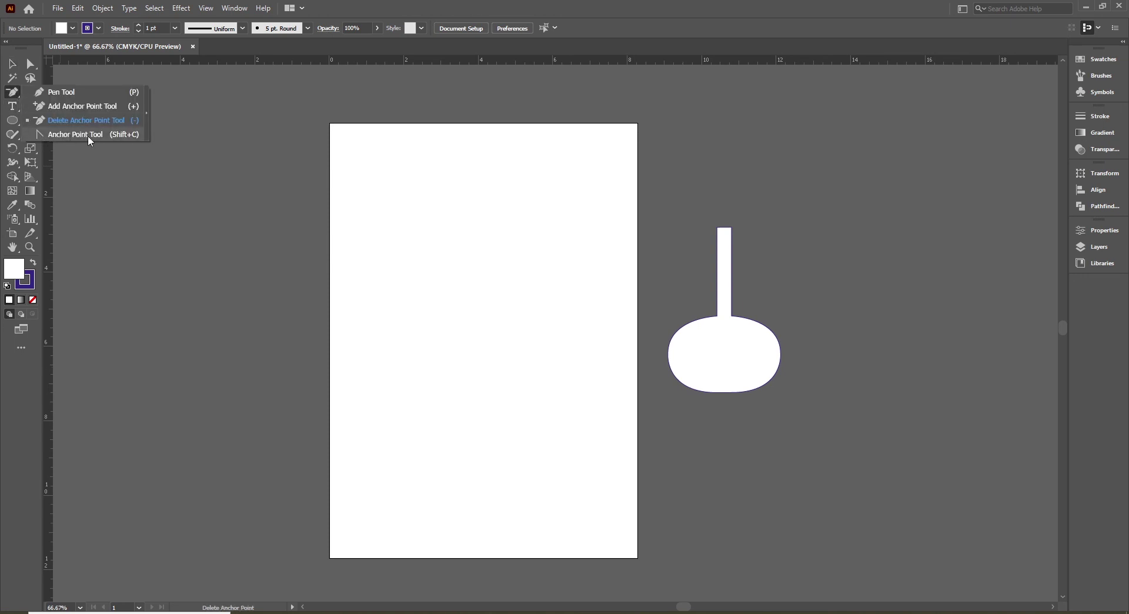
click(88, 135)
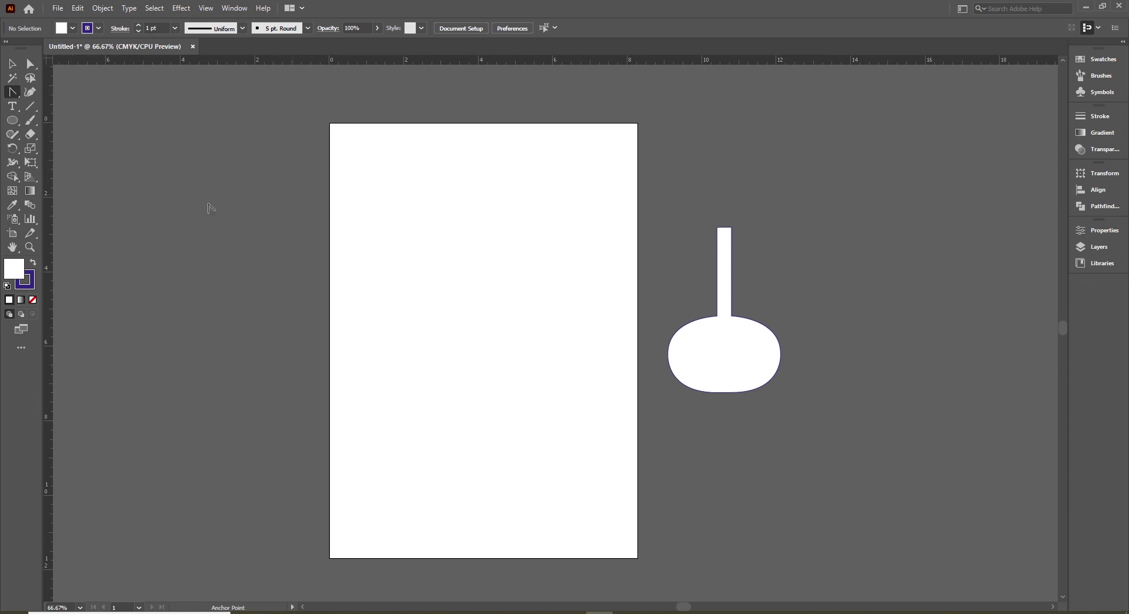
- Draw a circle about 4.375 in across on the artboard and reselect it
click(14, 119)
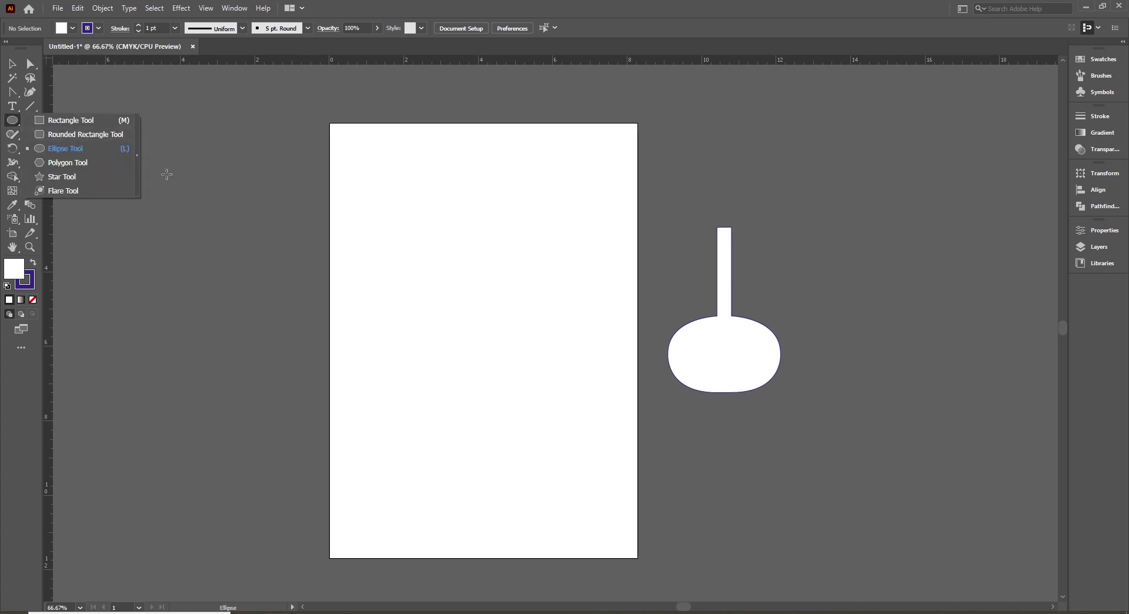
click(52, 149)
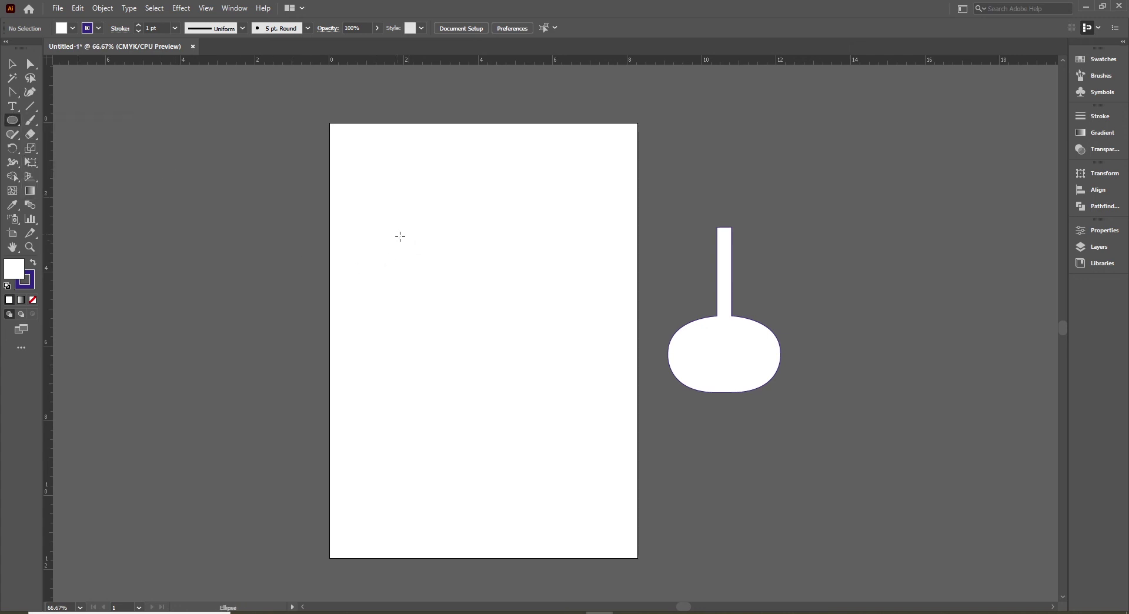
drag(403, 235, 552, 397)
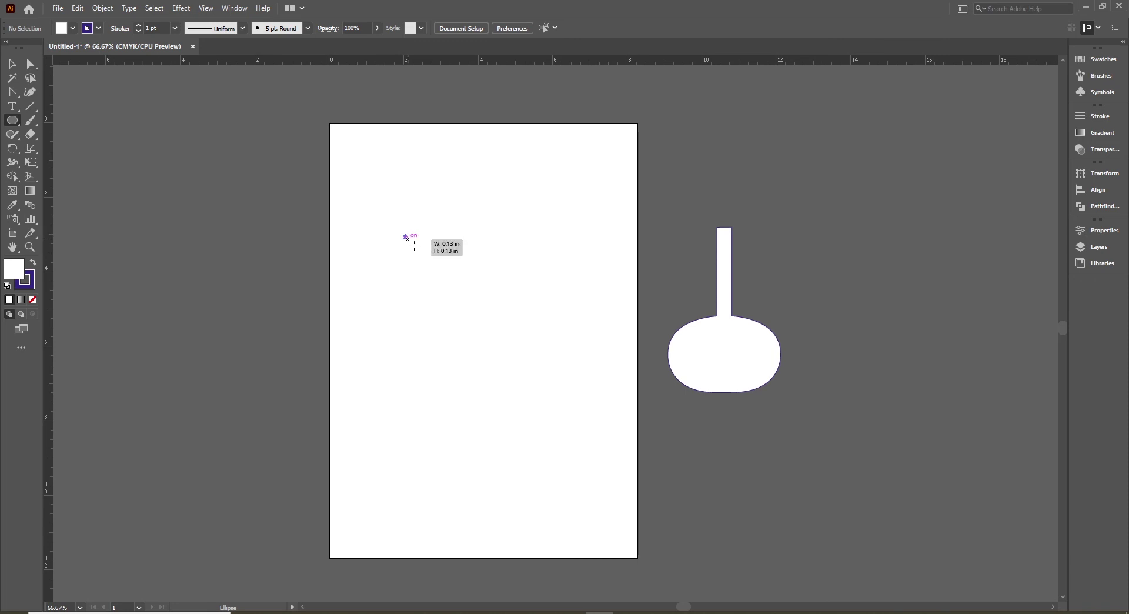
drag(551, 397, 552, 397)
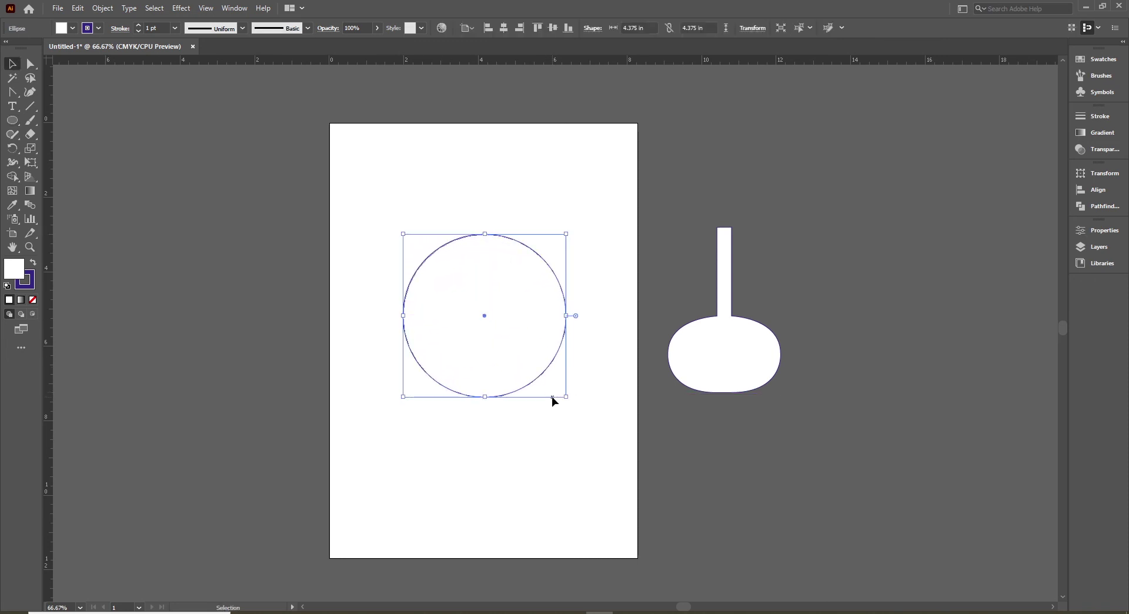
key(v)
alt+scroll(552, 399, up, 2)
click(650, 425)
click(611, 388)
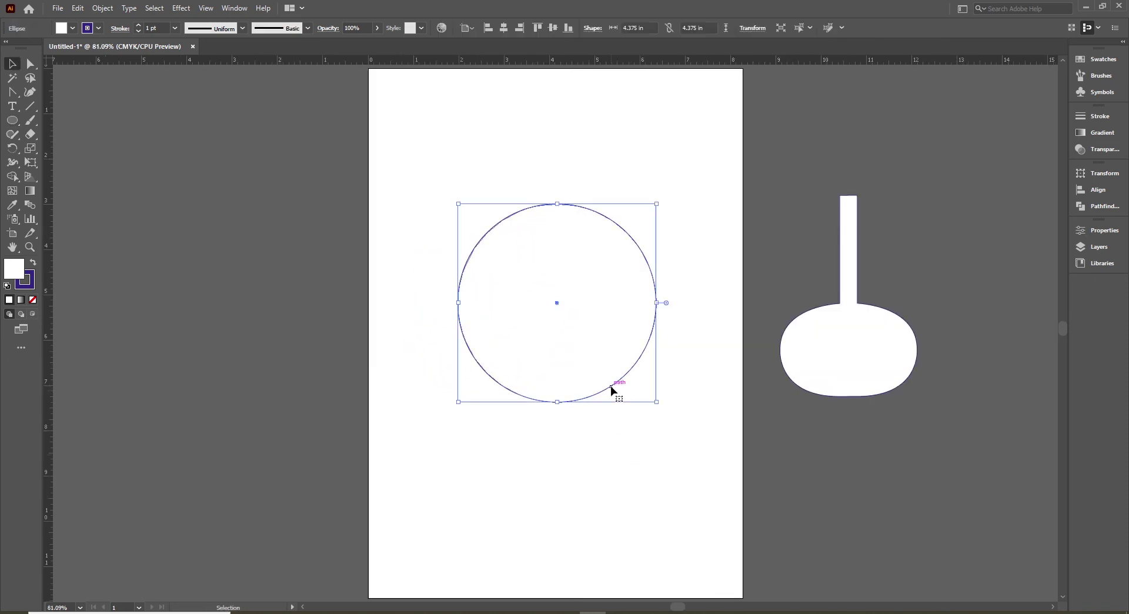
- Convert the circle's bottom, right, left and top anchors to sharp corners, then move the diamond up
click(12, 92)
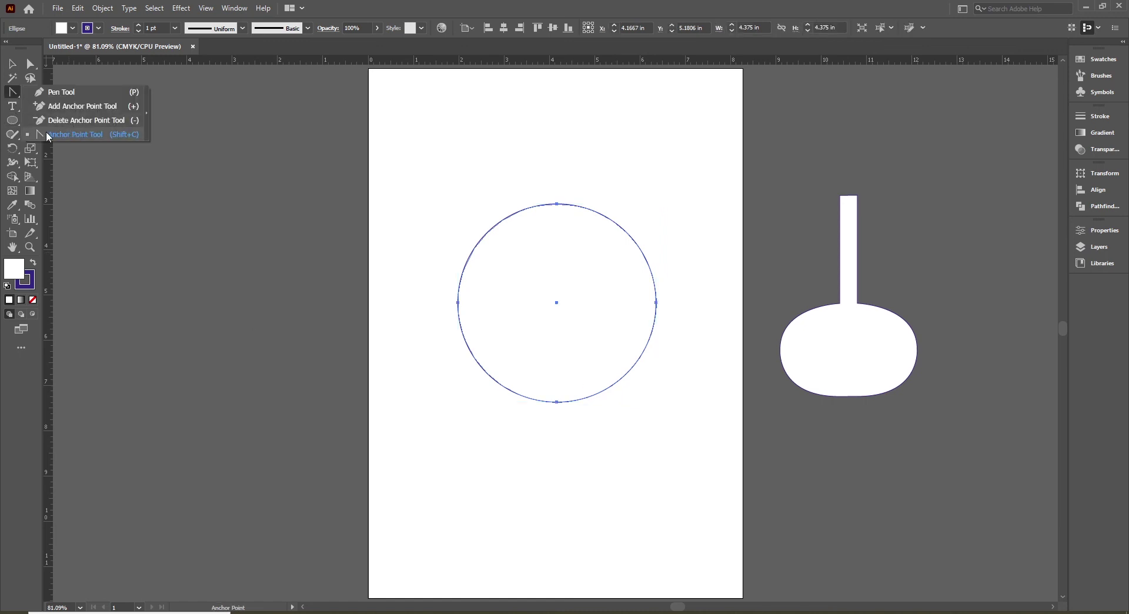
click(86, 134)
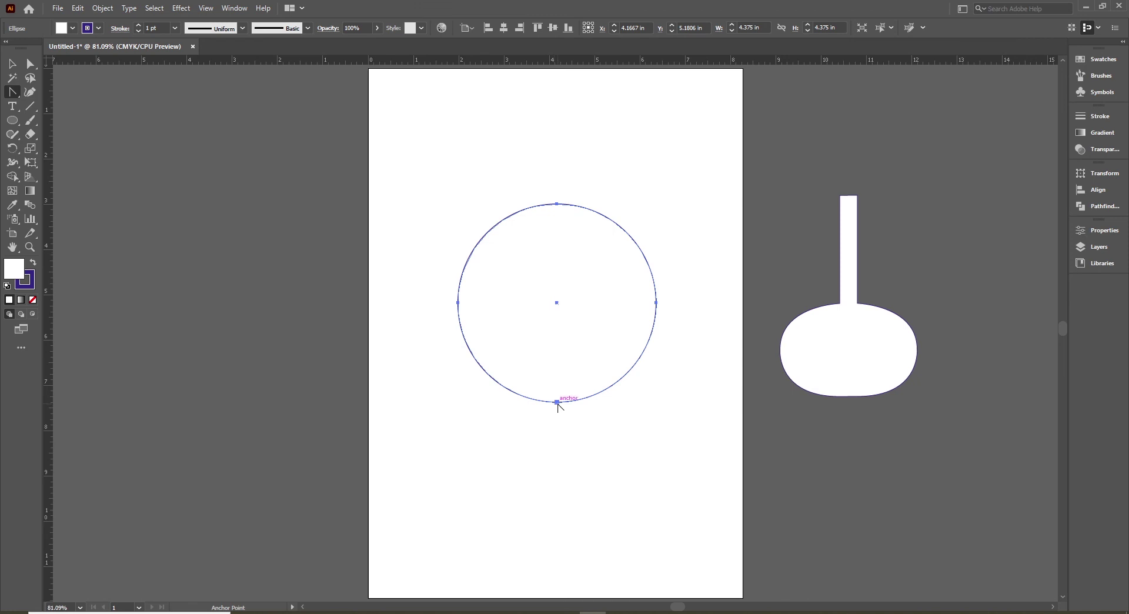
click(557, 402)
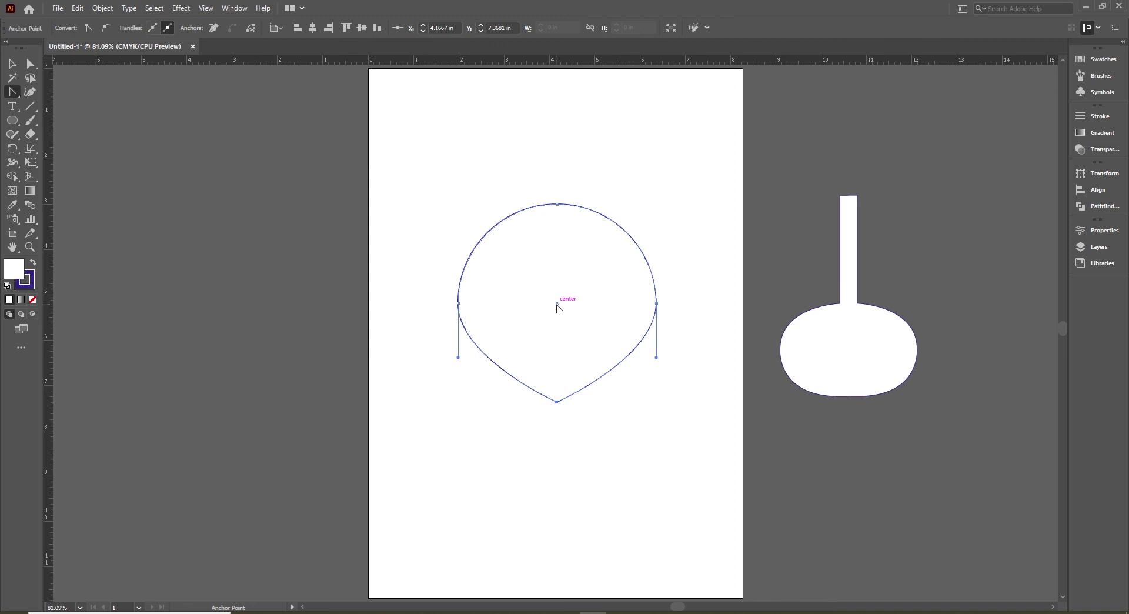
click(656, 302)
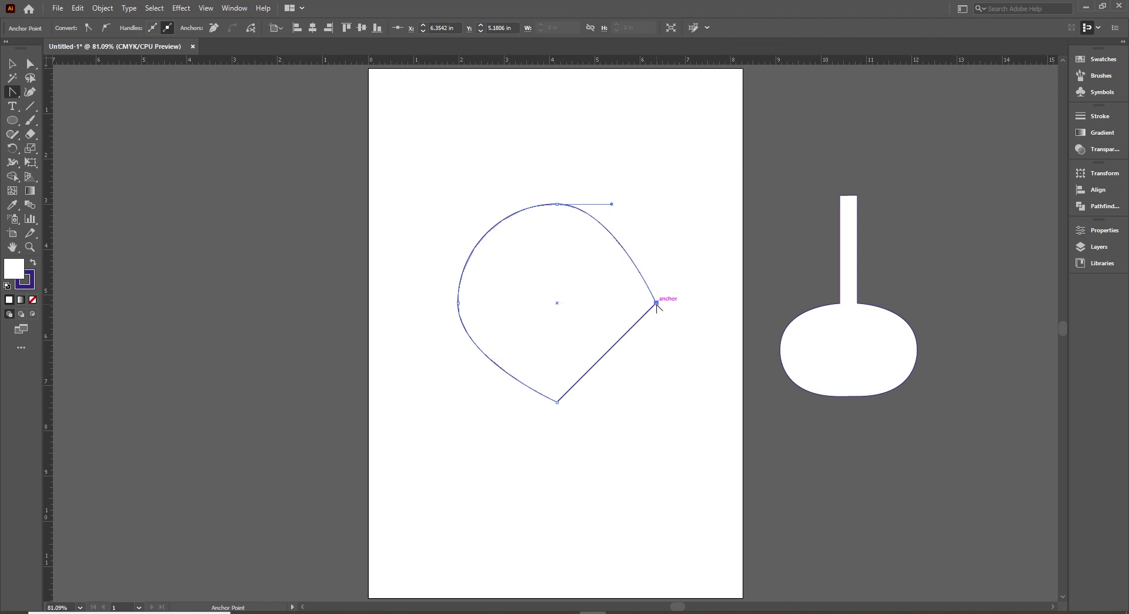
click(458, 303)
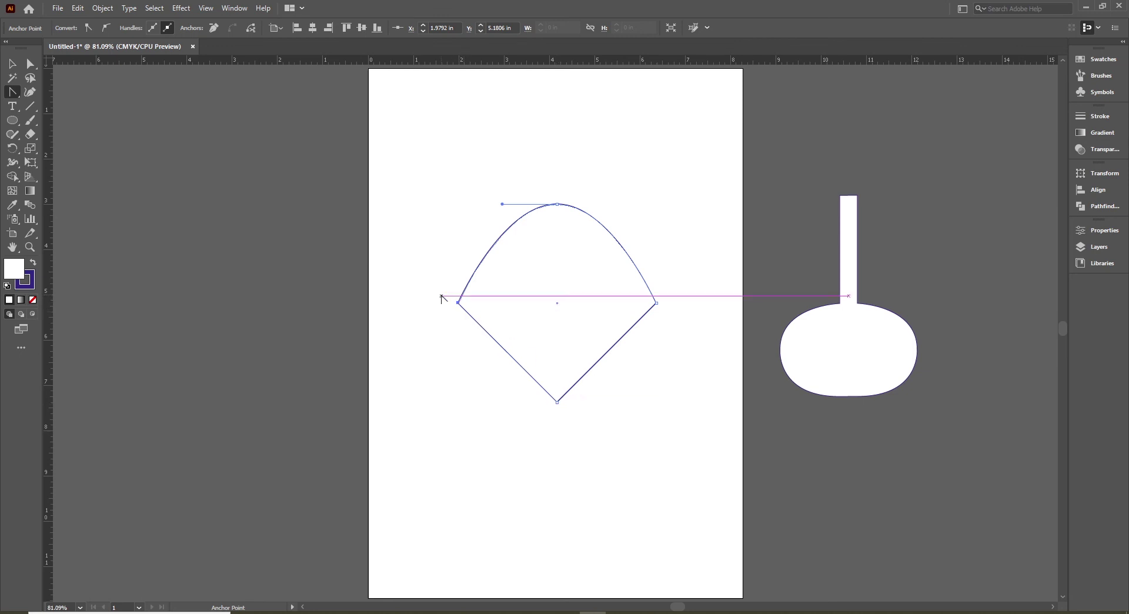
click(557, 204)
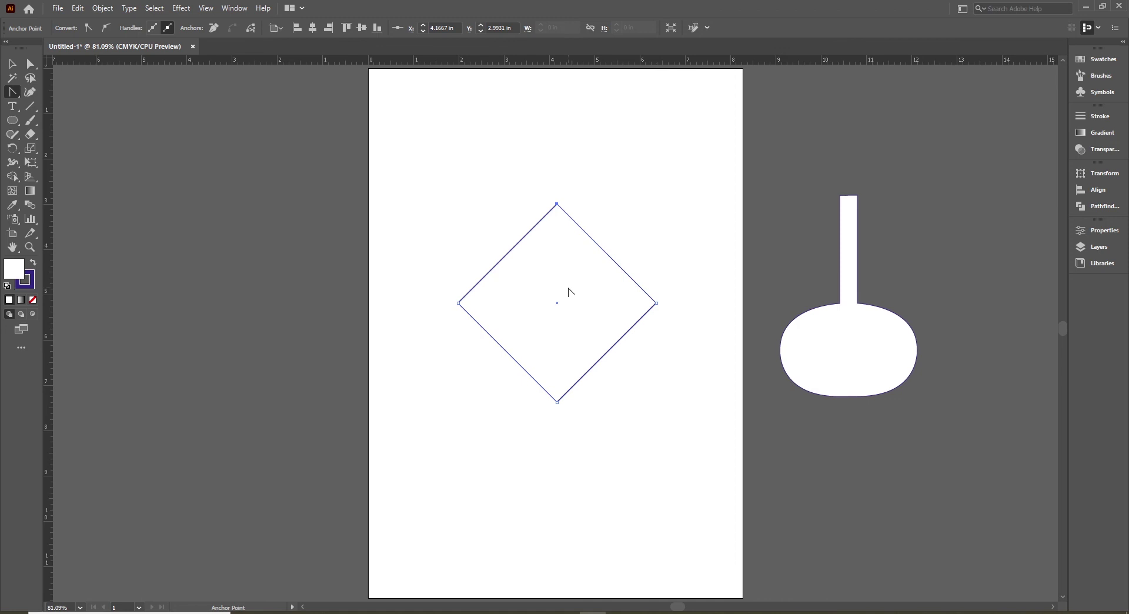
click(13, 63)
click(430, 222)
drag(569, 216, 562, 98)
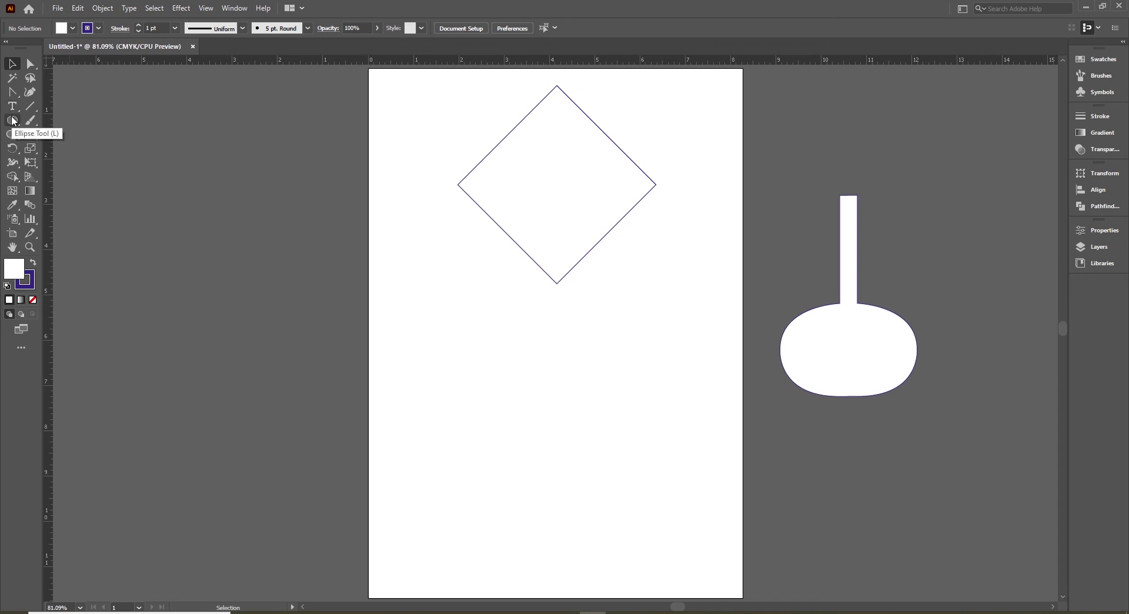
- Draw a second circle, about 4.6667 in across, below the diamond and reselect it
drag(13, 120, 66, 154)
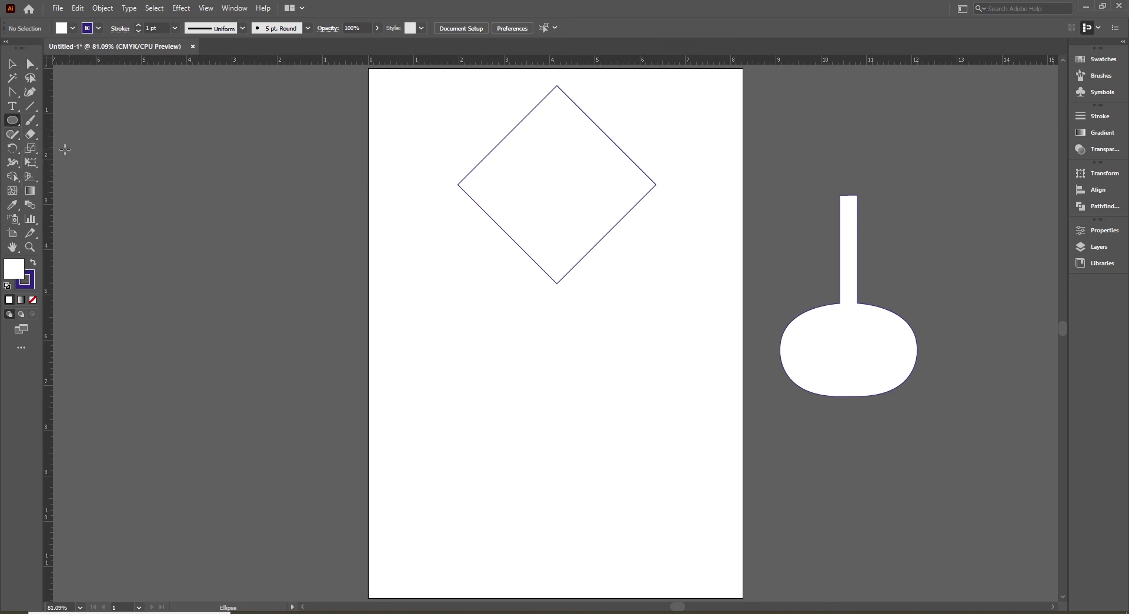
drag(429, 352, 640, 564)
key(v)
click(648, 485)
click(640, 485)
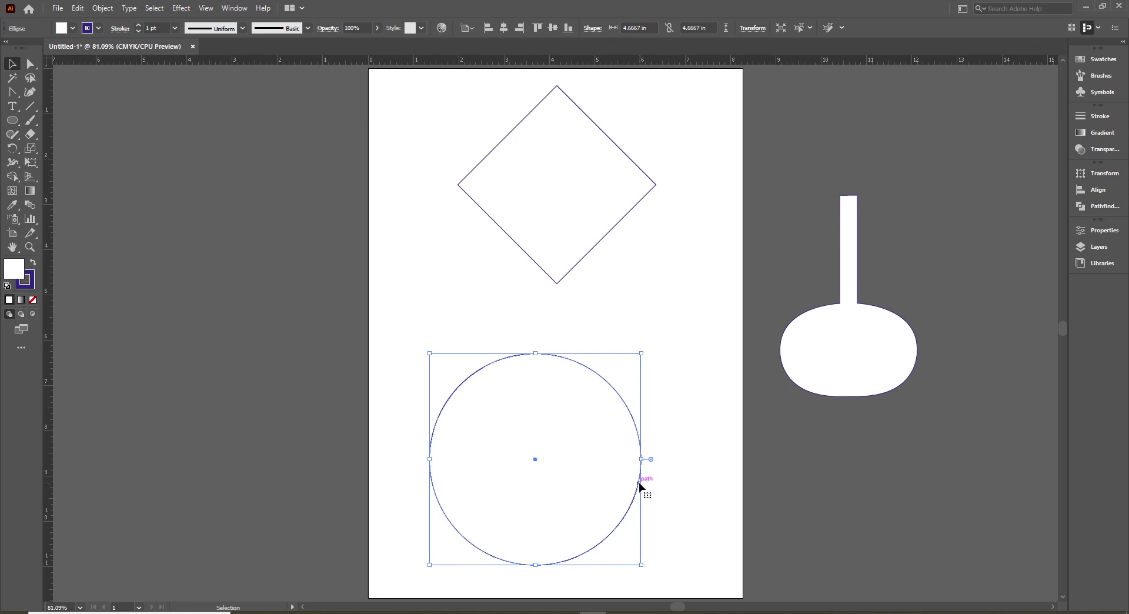
click(15, 95)
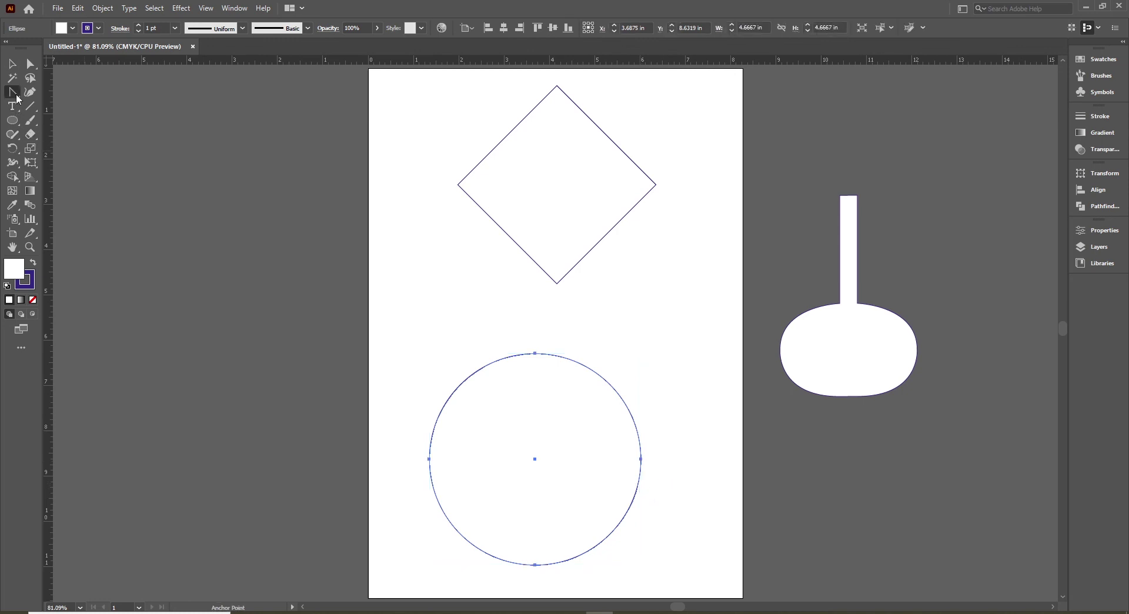
- Convert the lower circle's bottom anchor into a sharp corner
drag(16, 99, 80, 137)
click(535, 565)
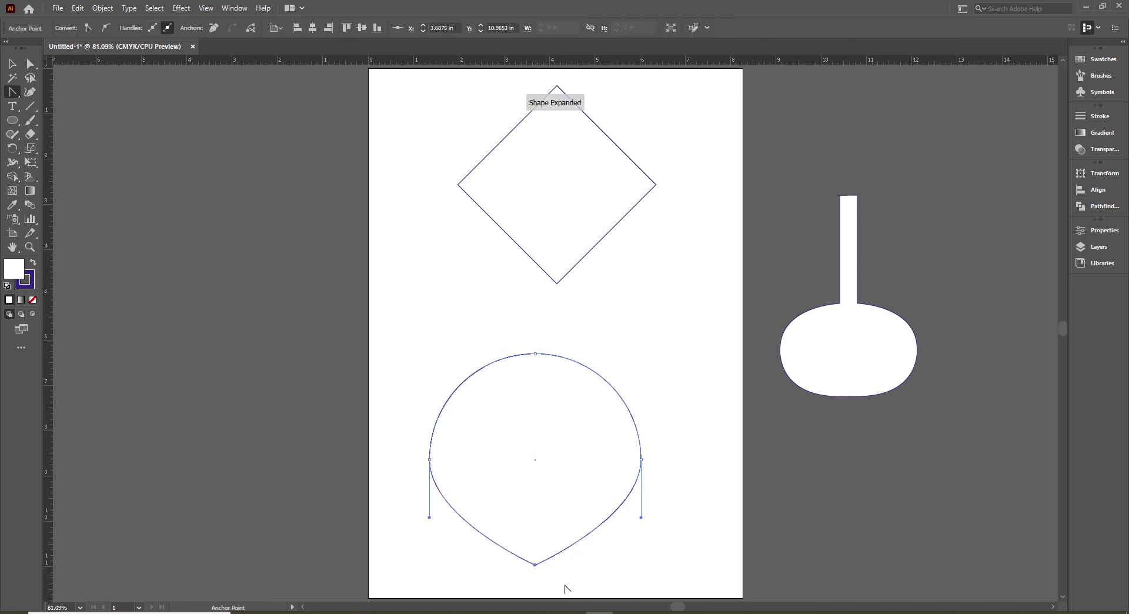
scroll(588, 488, down, 1)
scroll(629, 448, down, 1)
key(v)
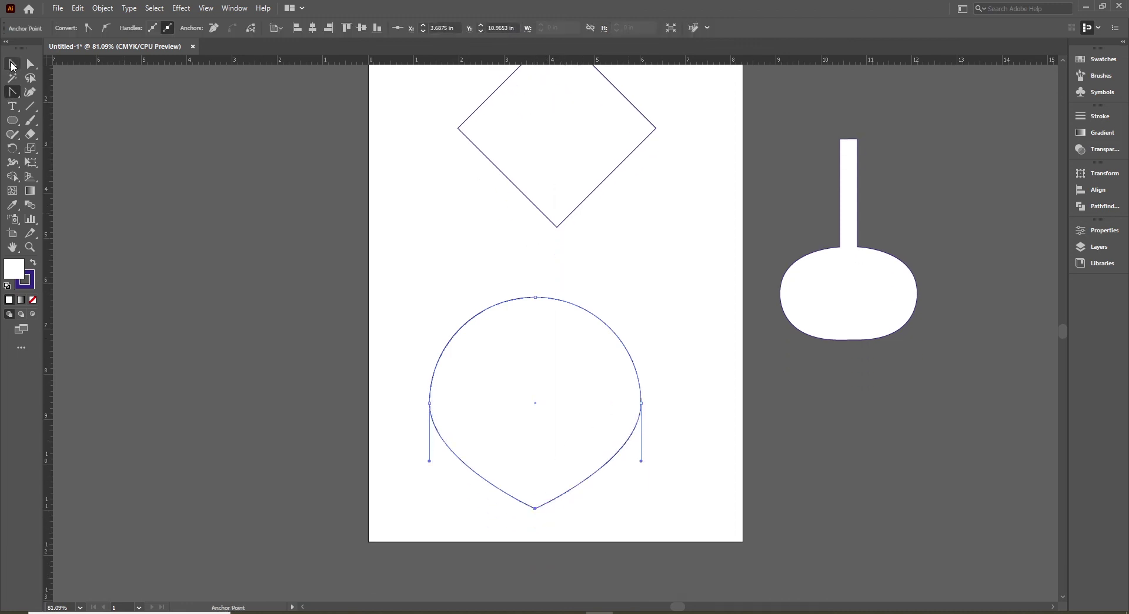
click(132, 203)
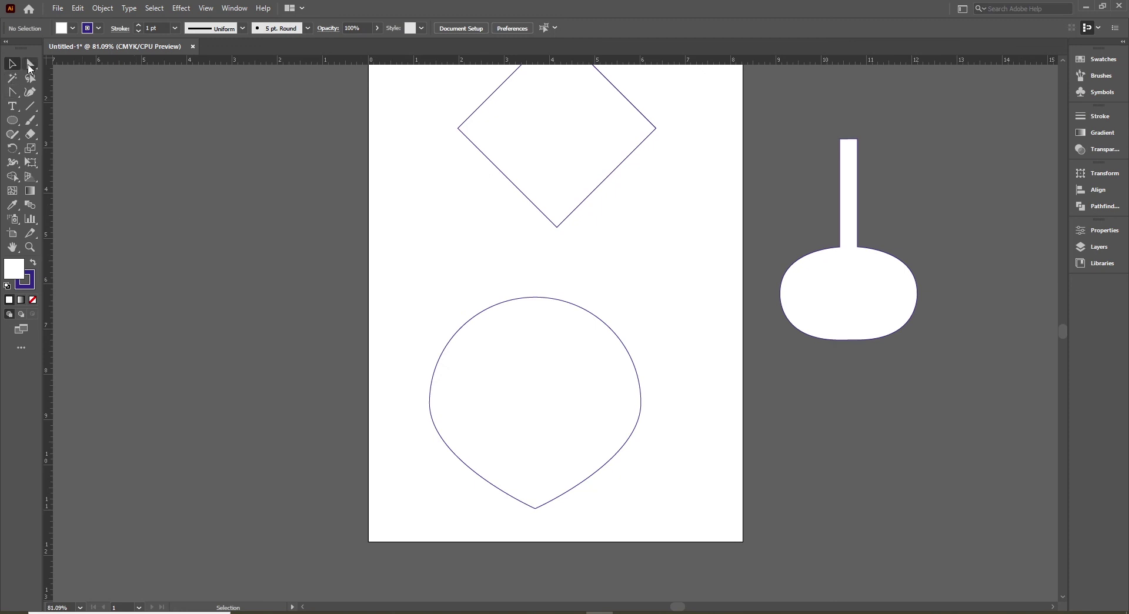
- Pull the bottom point down into a teardrop tip about 6.0972 in tall and move it onto the artboard
click(31, 65)
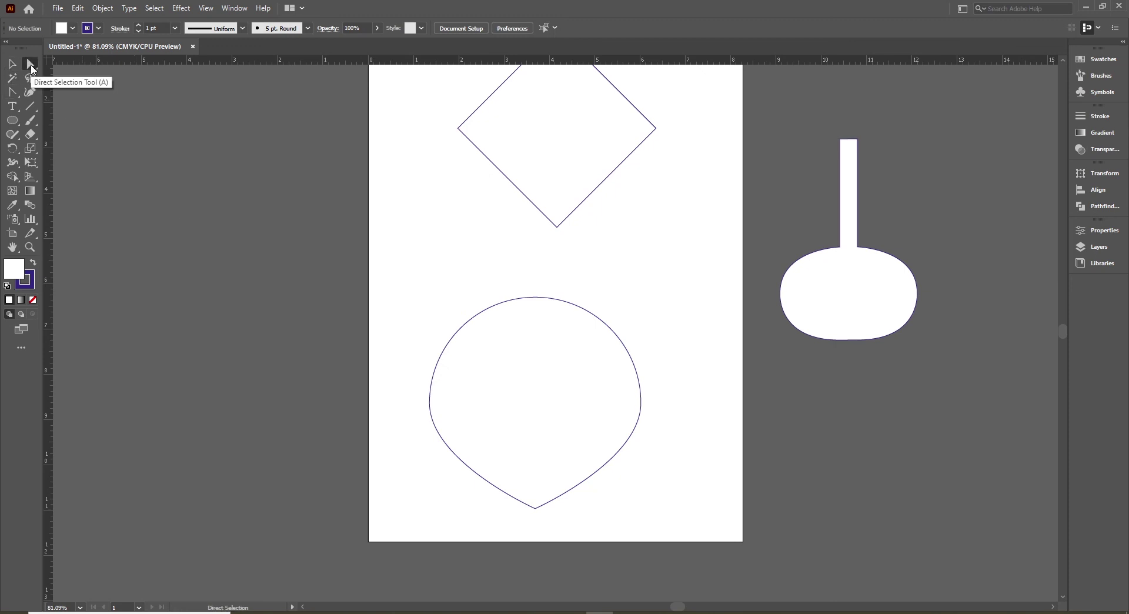
click(536, 509)
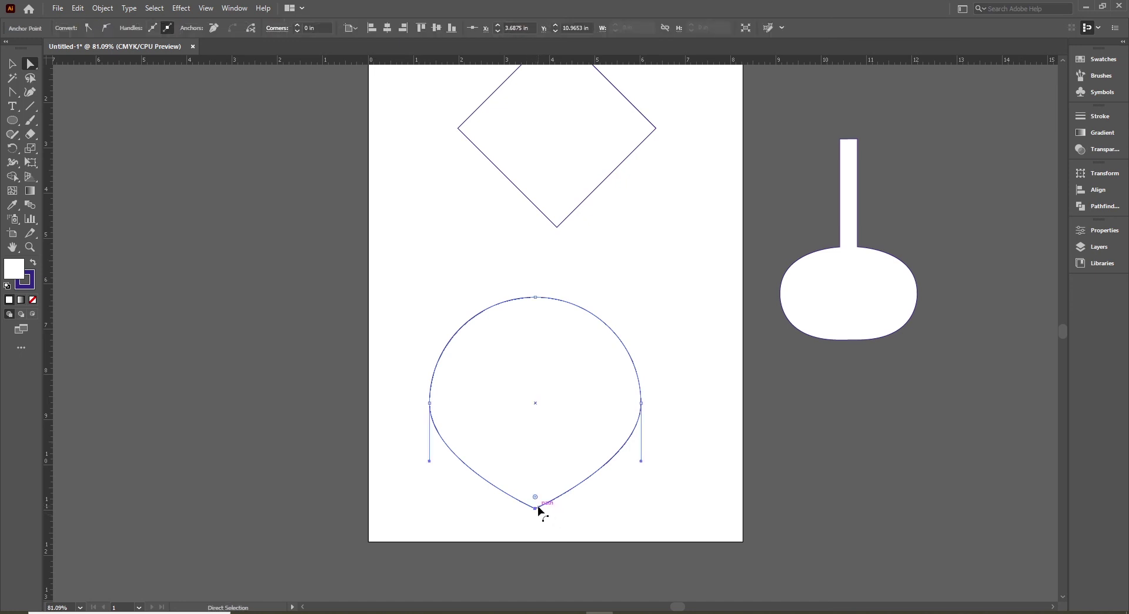
drag(537, 509, 538, 573)
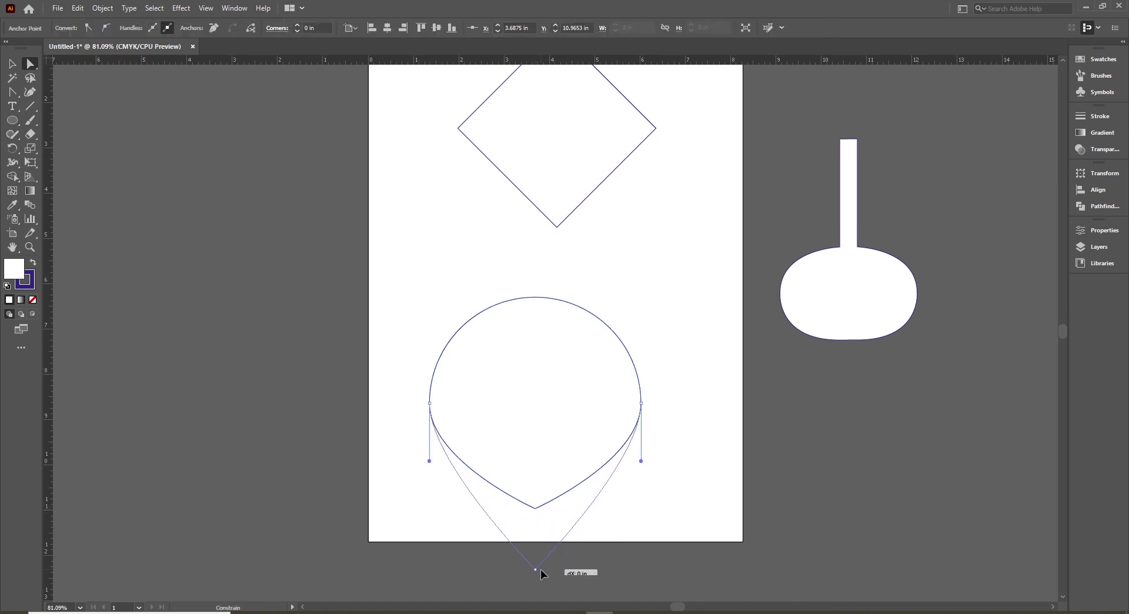
key(v)
click(630, 577)
key(ctrl+minus)
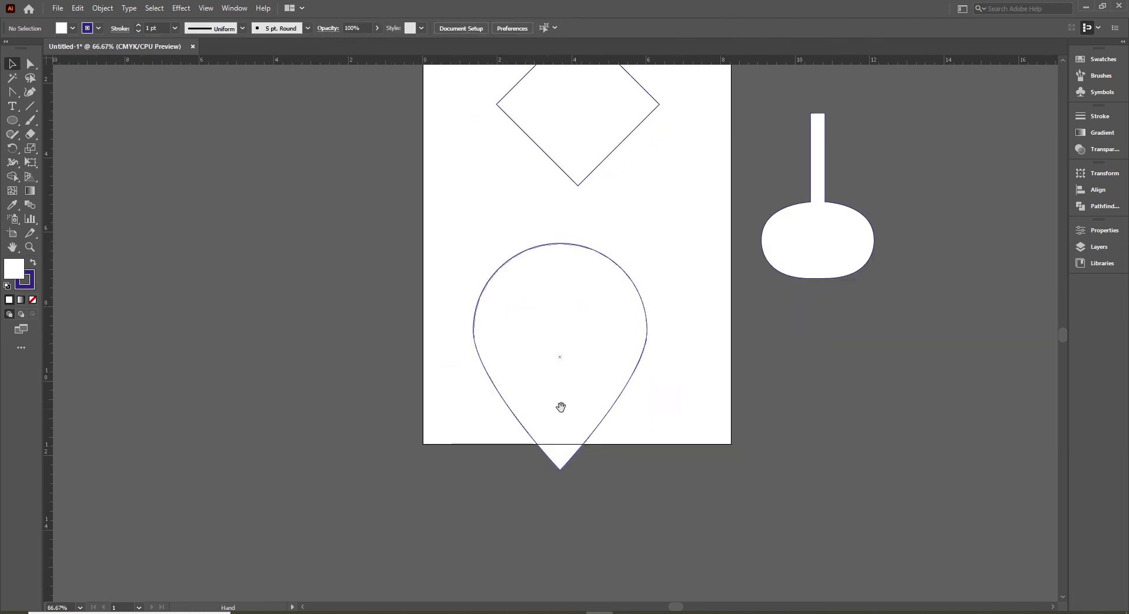
drag(574, 322, 575, 285)
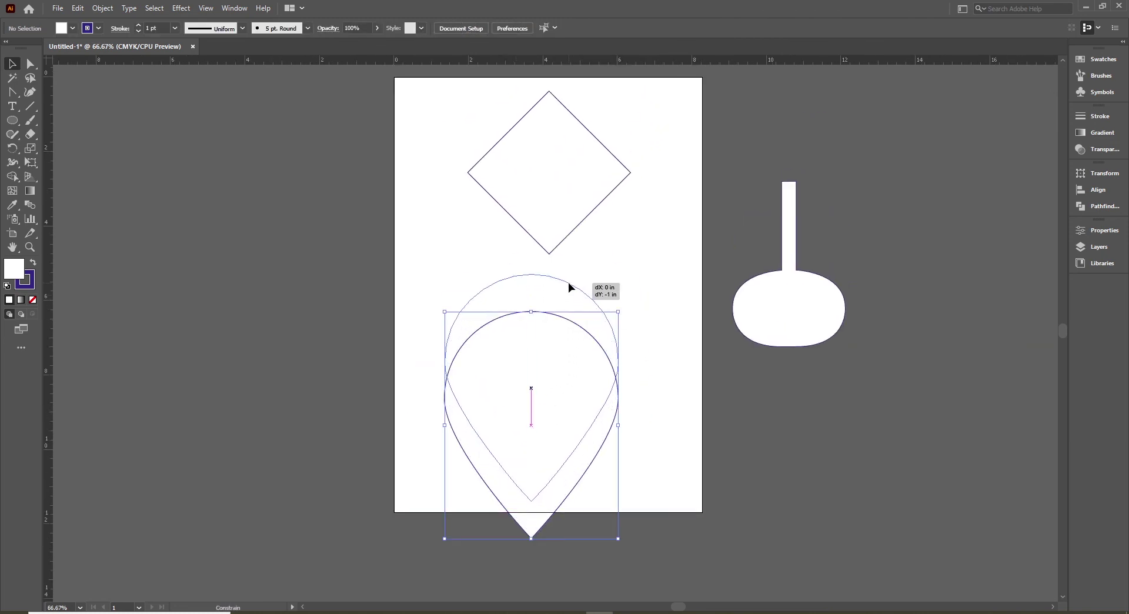
click(654, 334)
key(ctrl+0)
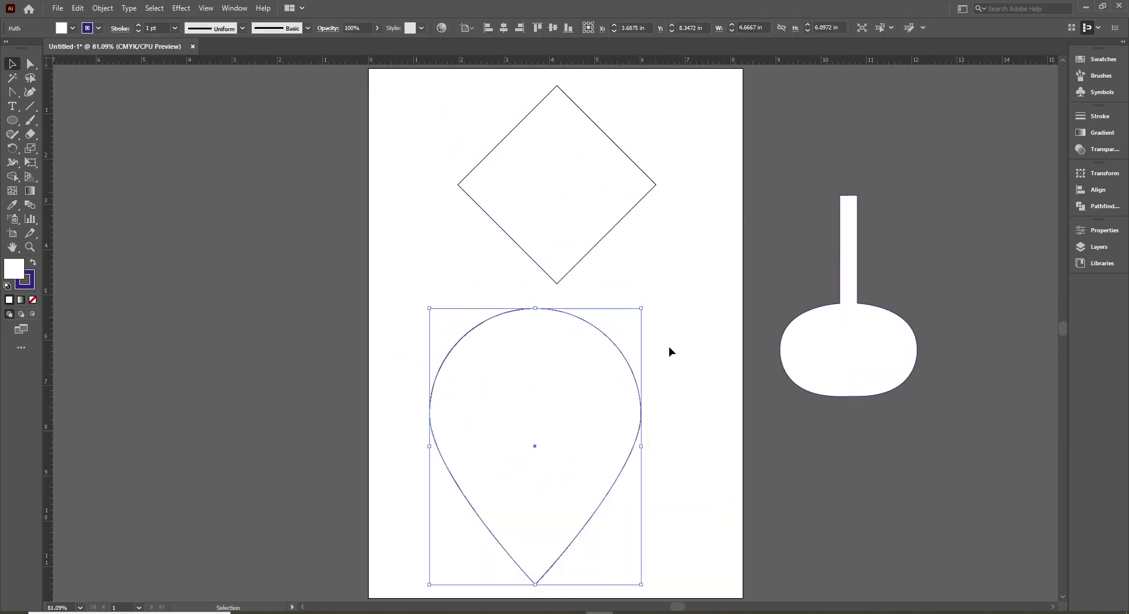